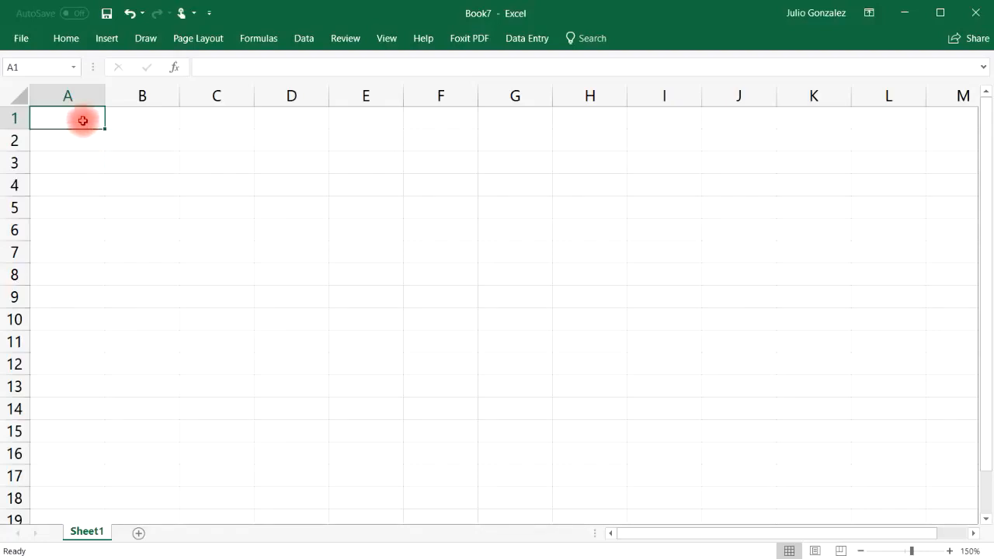
# Enter the first five first names into cells A1 through A5
pyautogui.write('John')
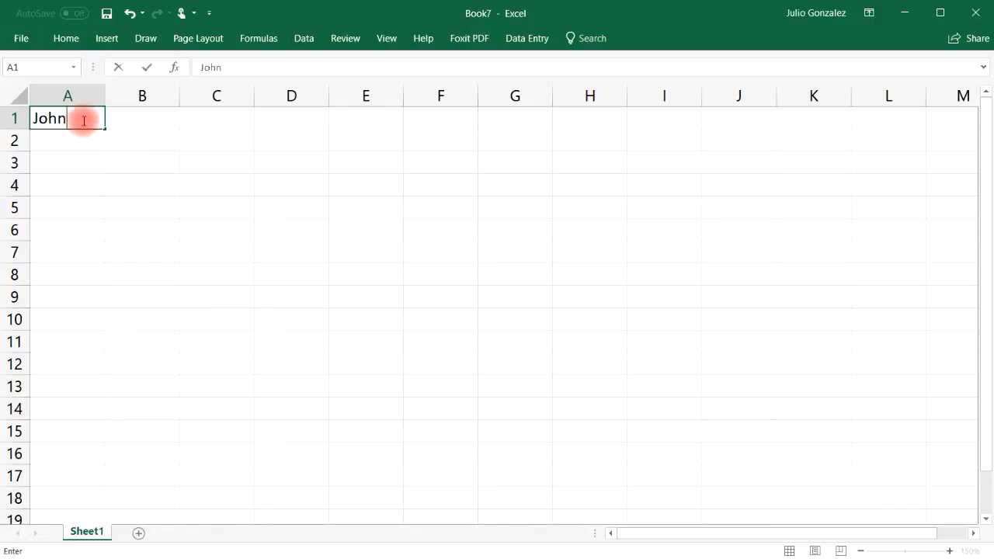
pyautogui.press('Return')
pyautogui.write('Sa')
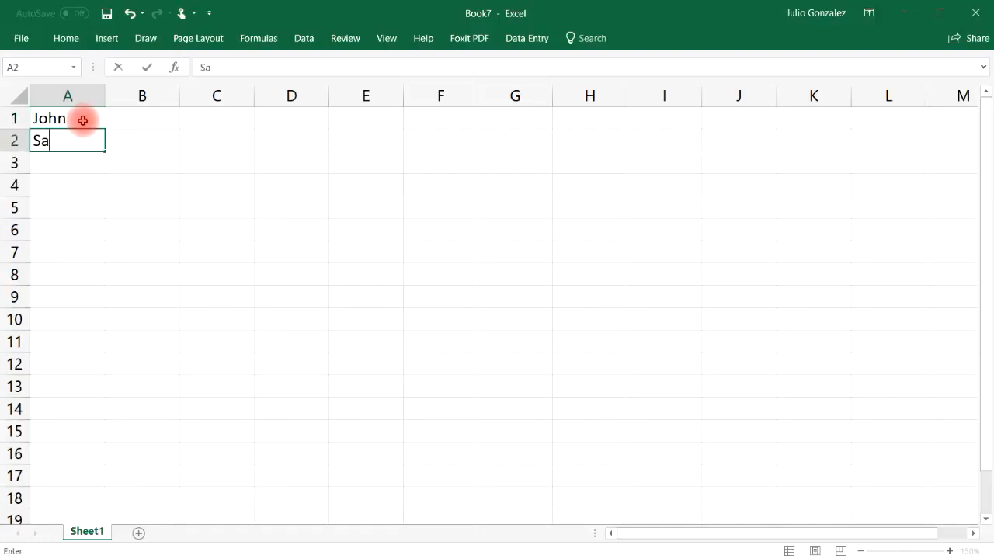
pyautogui.write('rah')
pyautogui.press('Return')
pyautogui.write('Megan')
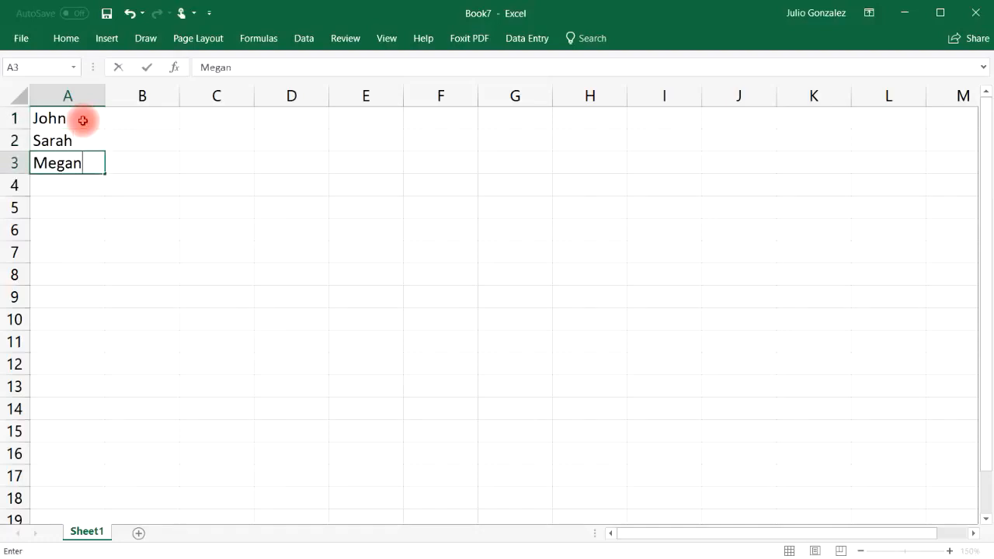
pyautogui.press('Return')
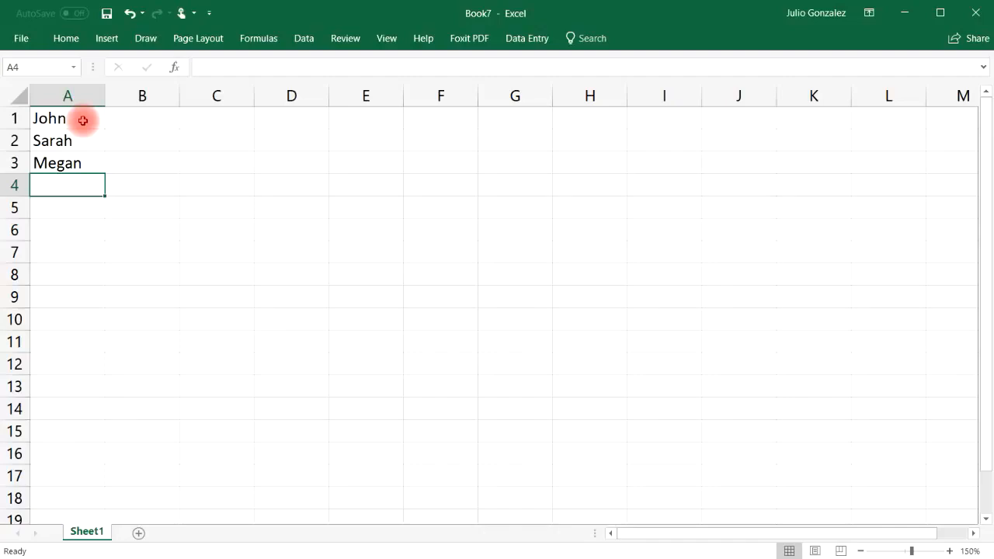
pyautogui.write('Kelly')
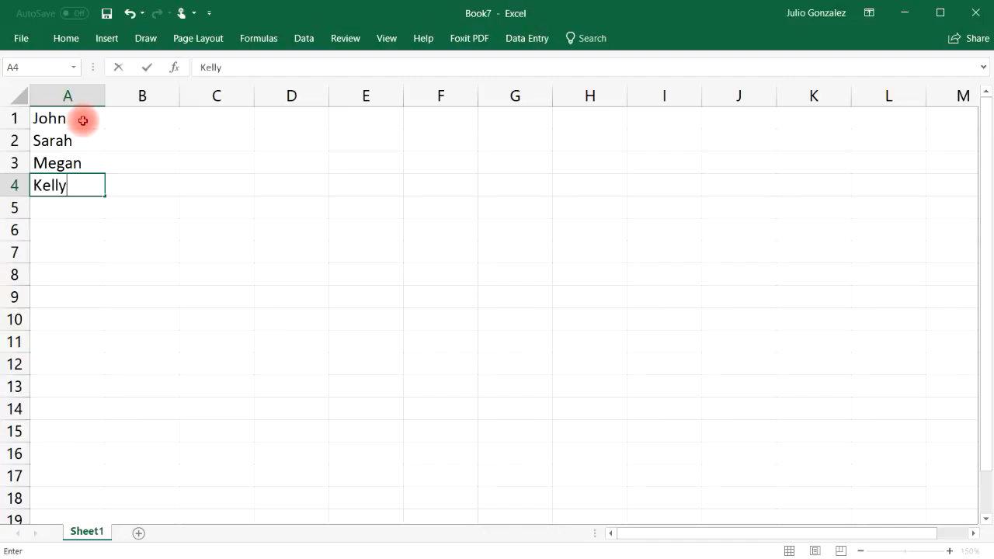
pyautogui.press('Return')
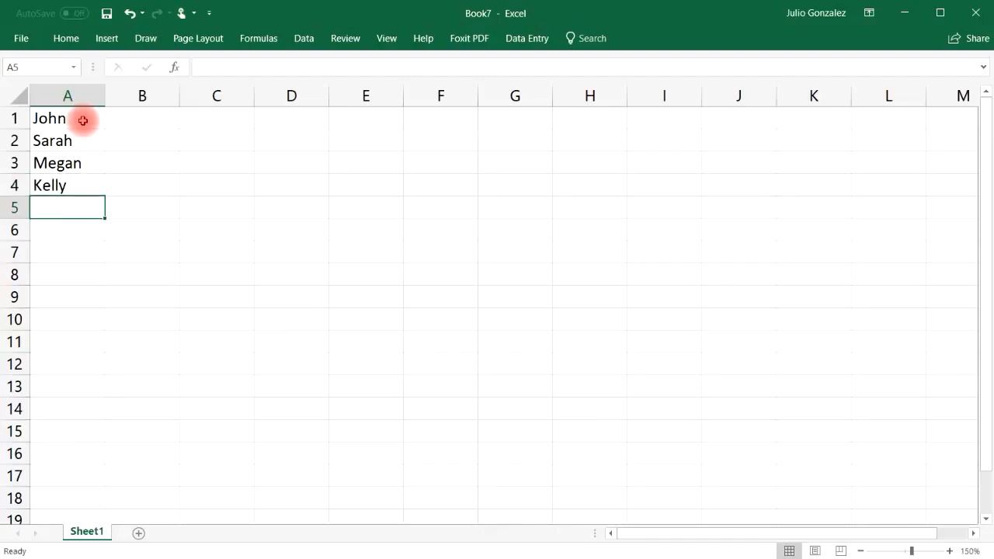
pyautogui.write('Christine')
pyautogui.press('Return')
# Enter the remaining five first names into cells A6 through A10
pyautogui.write('Jared')
pyautogui.press('Return')
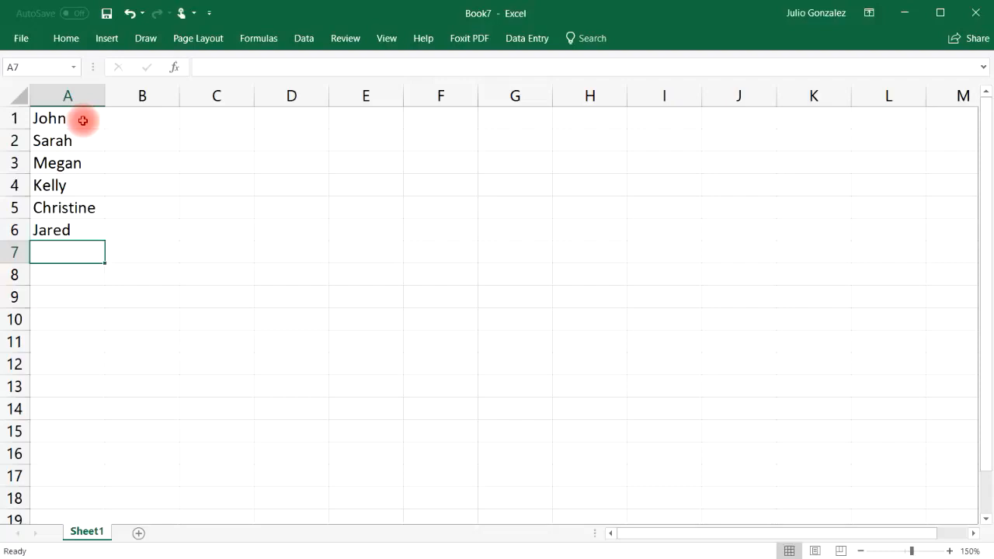
pyautogui.write('Lucy')
pyautogui.press('Return')
pyautogui.write('A')
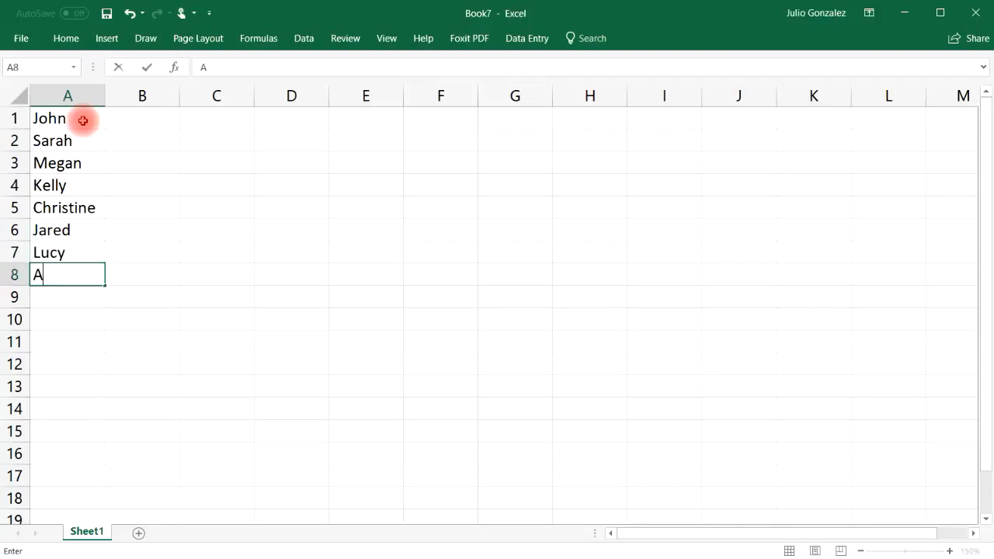
pyautogui.write('rnold')
pyautogui.press('Return')
pyautogui.write('Tim')
pyautogui.press('Return')
pyautogui.write('Jackie')
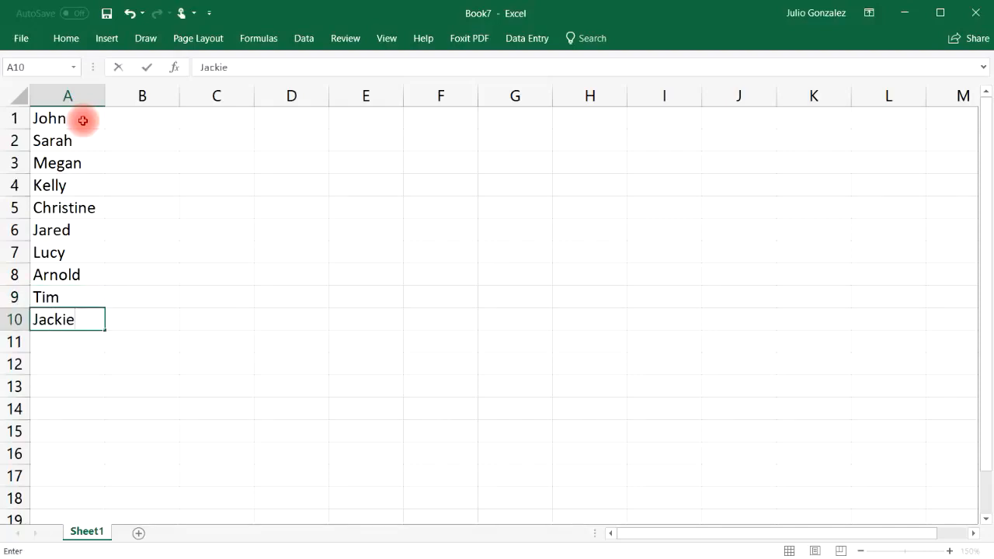
pyautogui.press('Return')
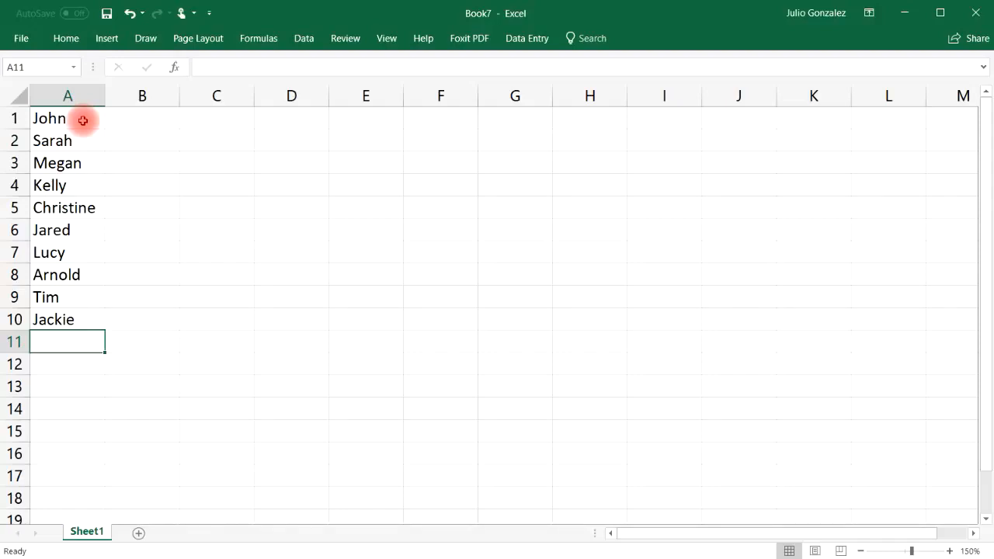
# Select the names in A1:A10, sort them A to Z, then undo that sort
pyautogui.moveTo(80, 119); pyautogui.dragTo(94, 317)
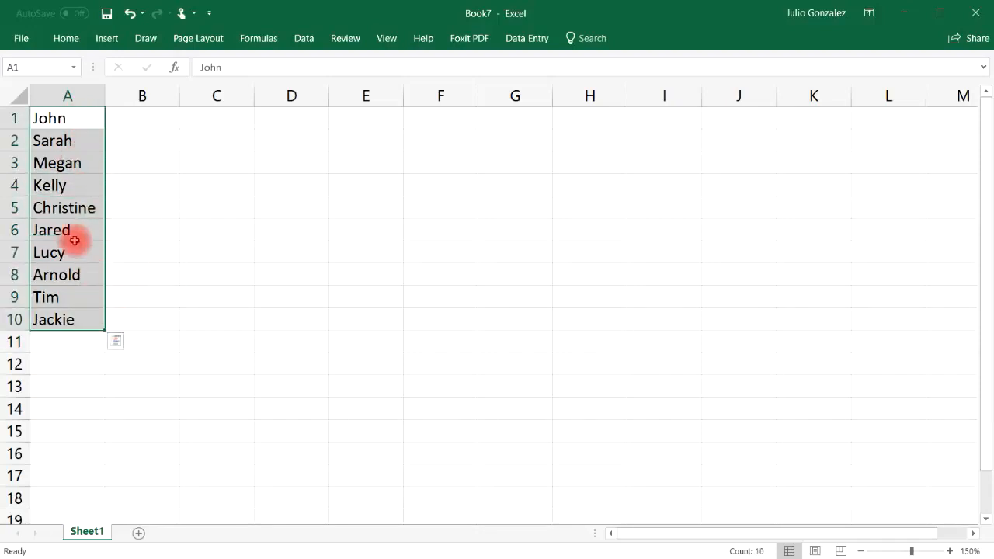
pyautogui.rightClick(69, 123)
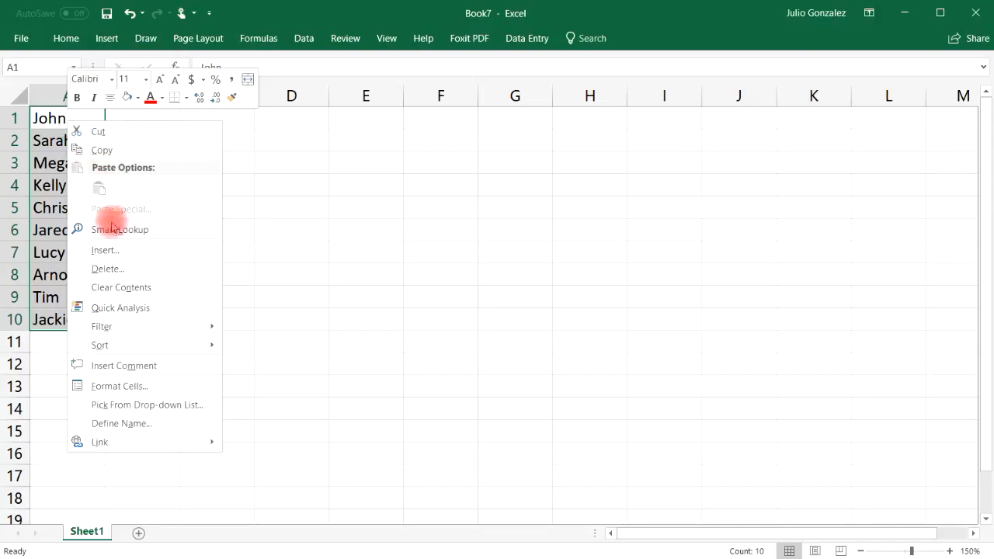
pyautogui.moveTo(133, 345)
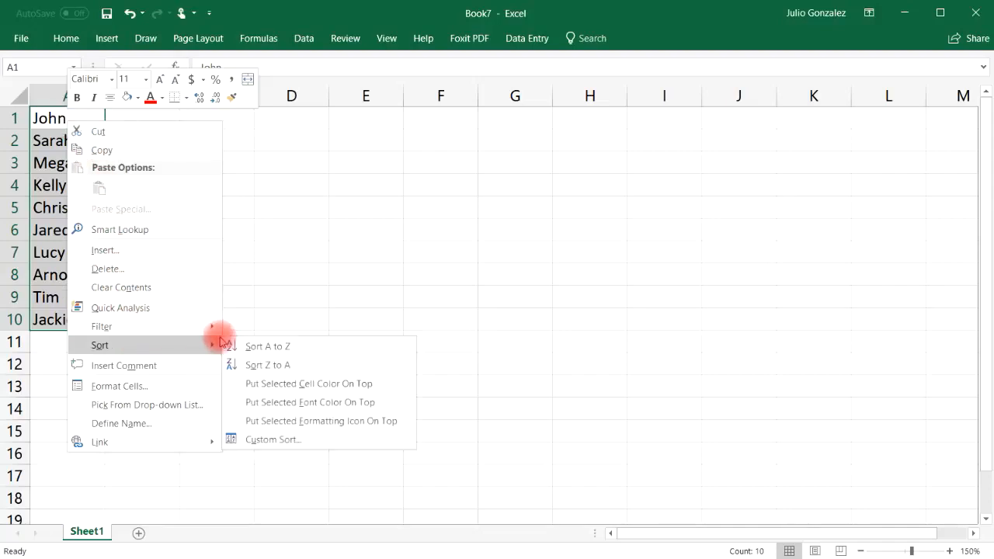
pyautogui.click(264, 346)
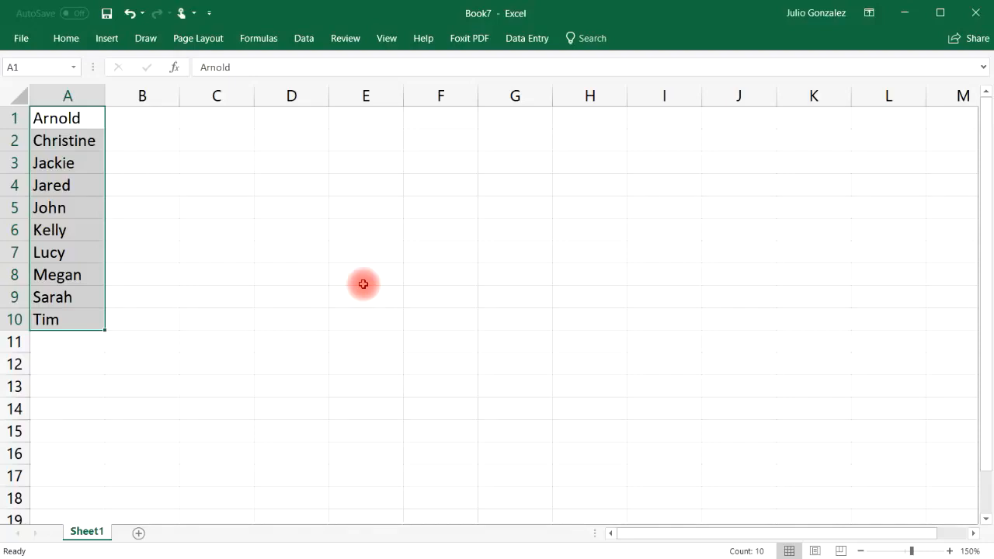
pyautogui.click(130, 14)
# Sort the selected names Z to A from the right-click Sort menu
pyautogui.rightClick(72, 122)
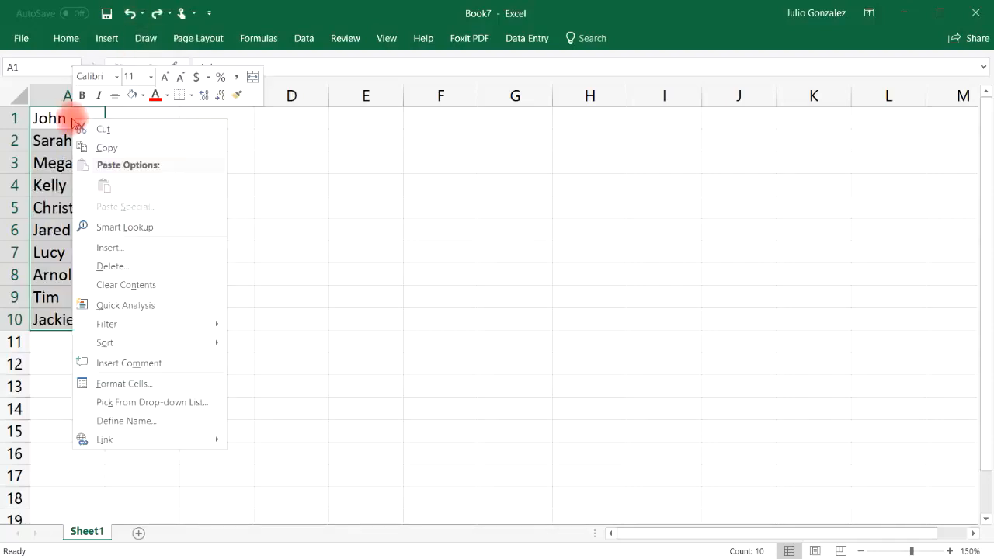
pyautogui.moveTo(140, 343)
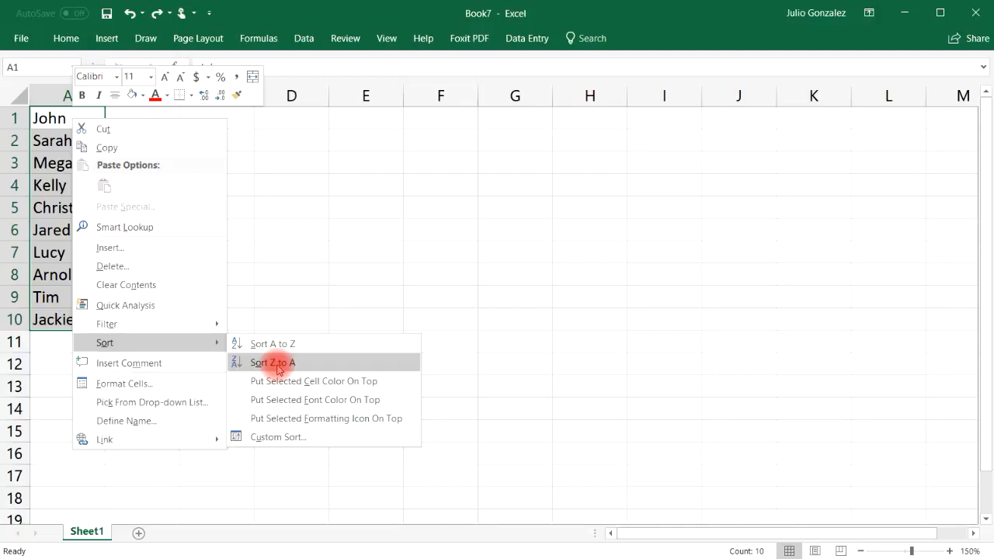
pyautogui.click(278, 365)
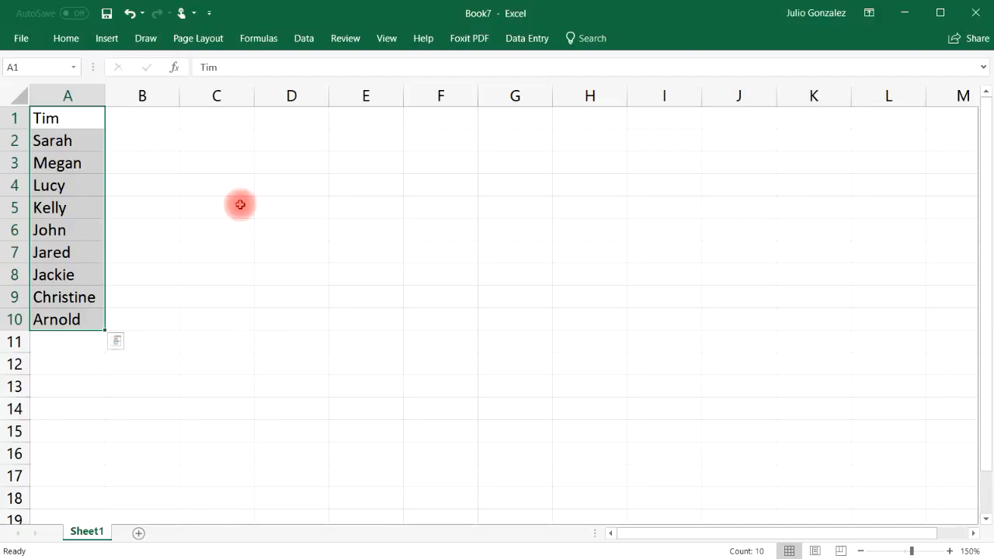
# Enter 14, 25, 7, 86 and 34 into cells C1 through C5
pyautogui.click(229, 120)
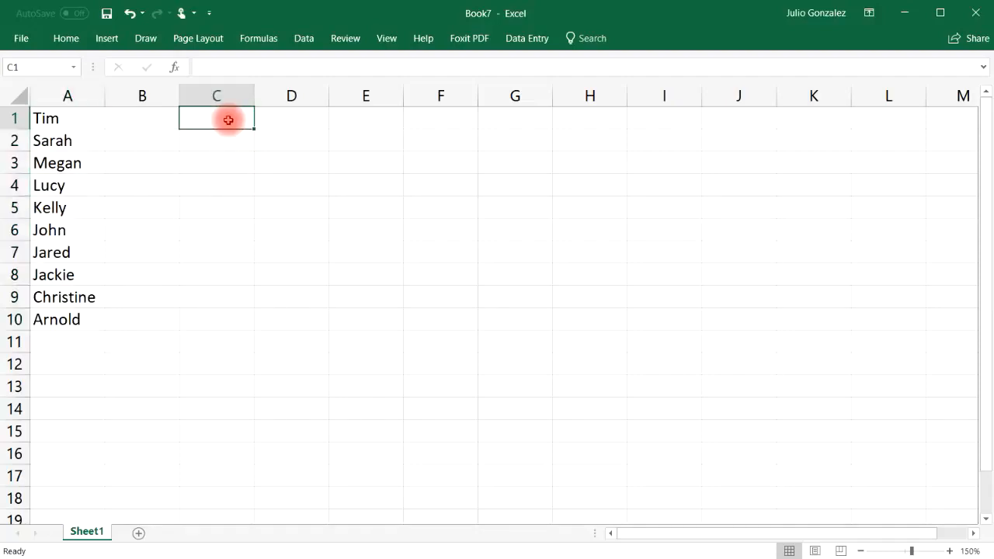
pyautogui.write('14')
pyautogui.click(227, 140)
pyautogui.write('25')
pyautogui.click(225, 162)
pyautogui.write('7')
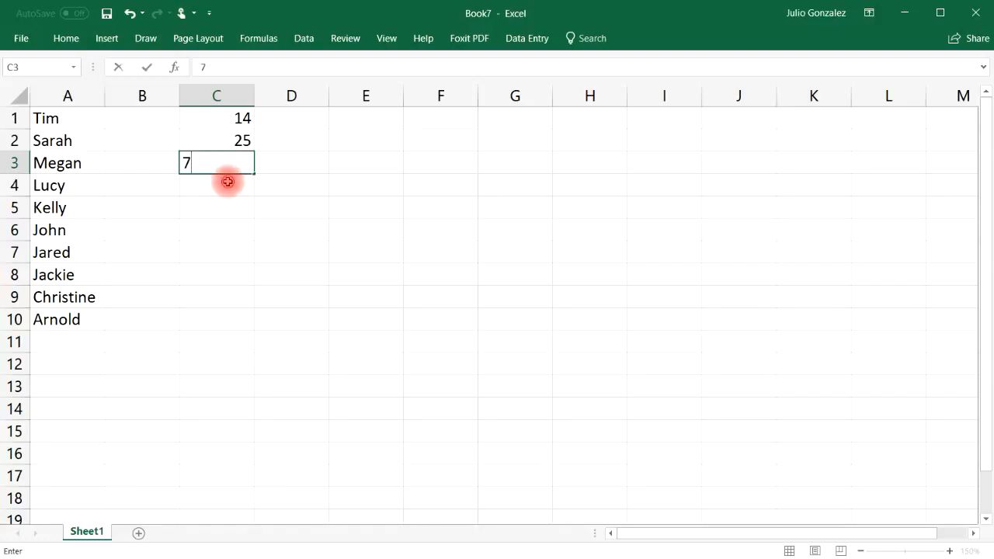
pyautogui.click(227, 182)
pyautogui.write('86')
pyautogui.click(231, 202)
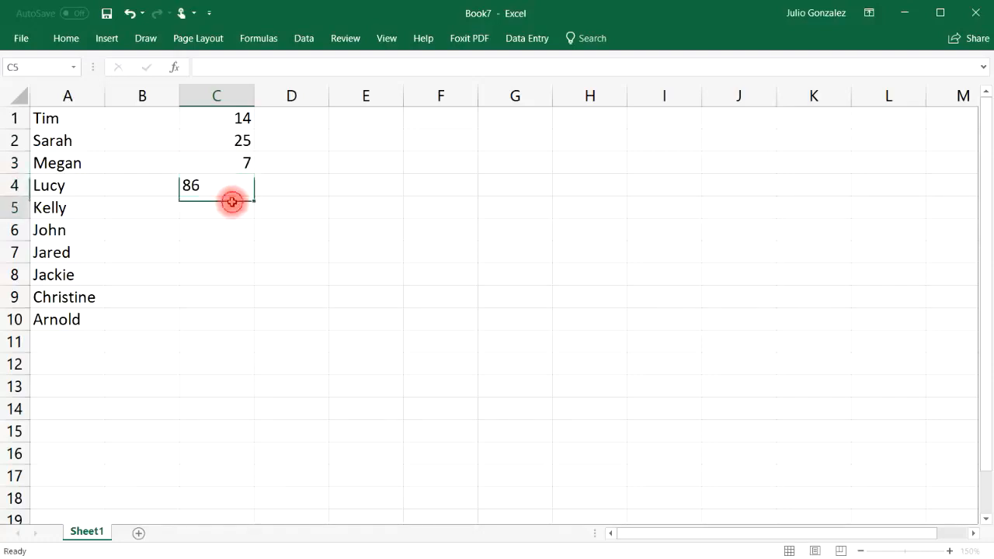
pyautogui.write('34')
pyautogui.click(233, 227)
# Enter 63, 5, 29, 96 and 71 into C6 through C10, then select C1:C10
pyautogui.write('63')
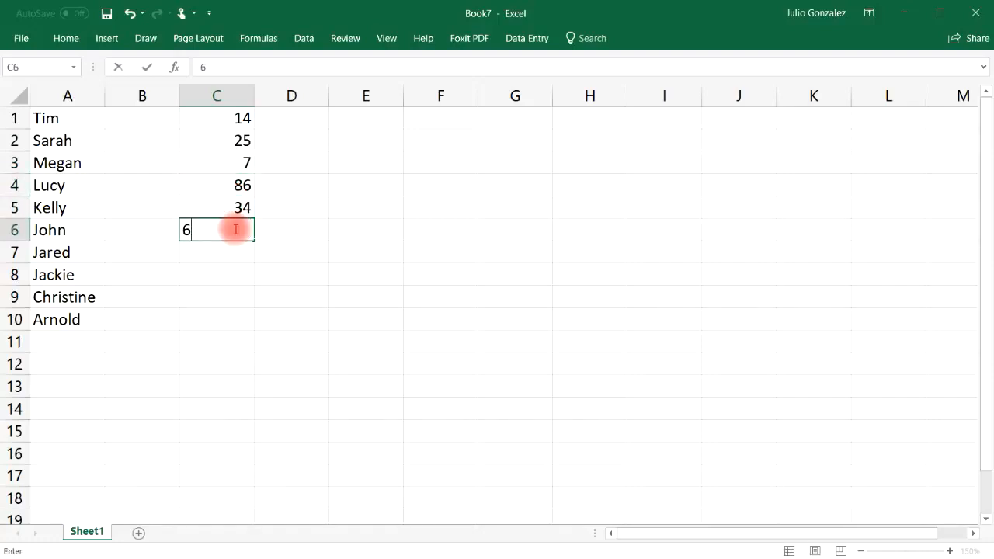
pyautogui.click(237, 254)
pyautogui.write('5')
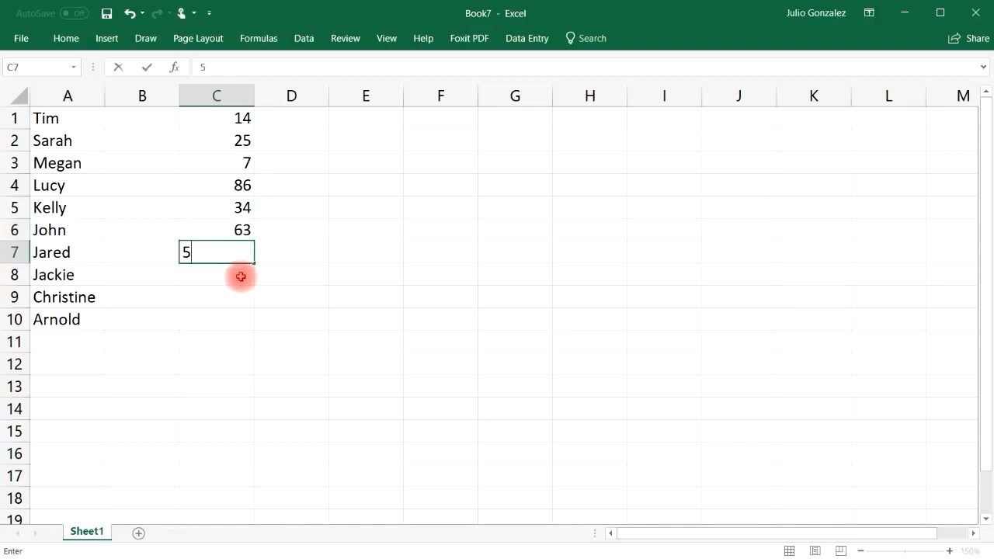
pyautogui.click(240, 277)
pyautogui.write('29')
pyautogui.click(233, 296)
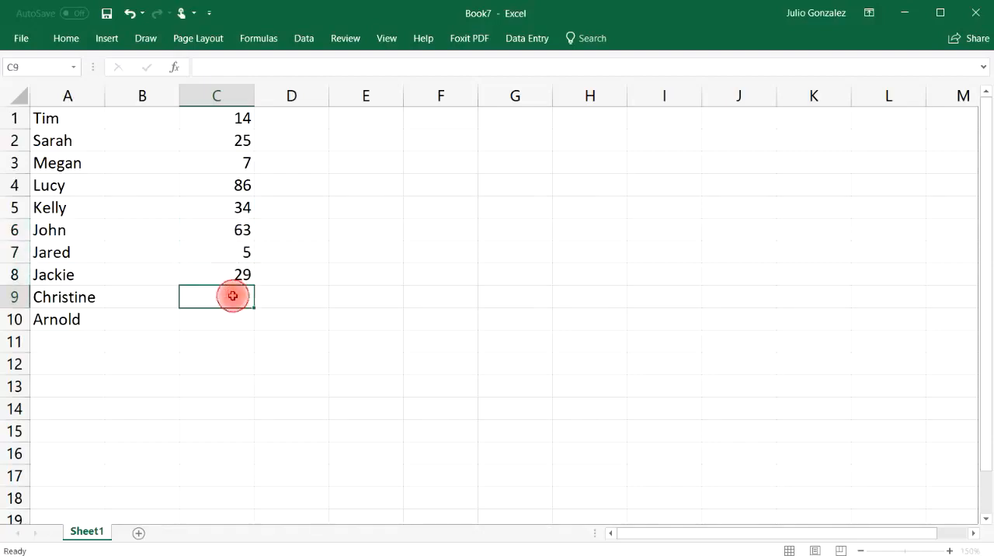
pyautogui.write('96')
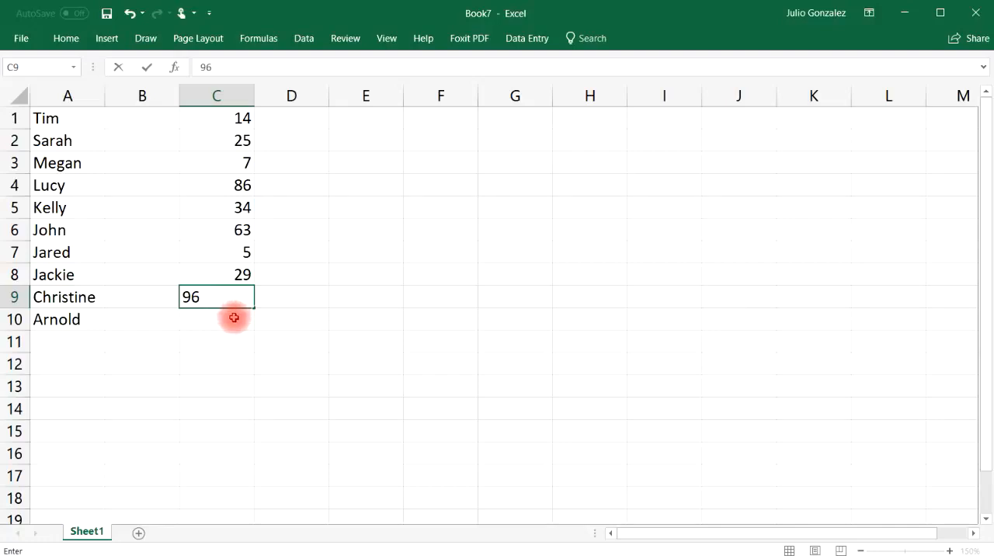
pyautogui.click(234, 318)
pyautogui.write('71')
pyautogui.click(318, 328)
pyautogui.moveTo(244, 118); pyautogui.dragTo(239, 319)
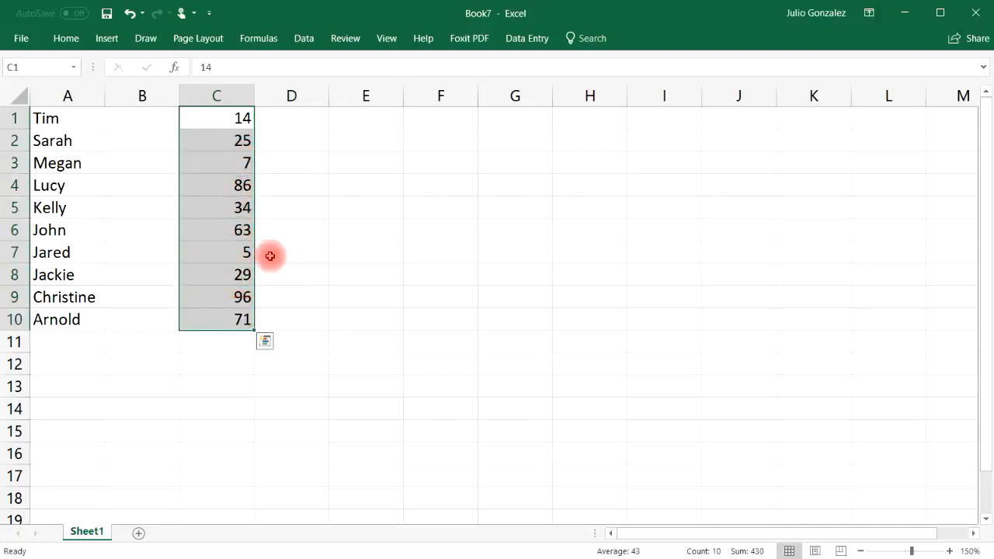
# Sort the column C numbers smallest to largest, then undo the sort
pyautogui.rightClick(227, 122)
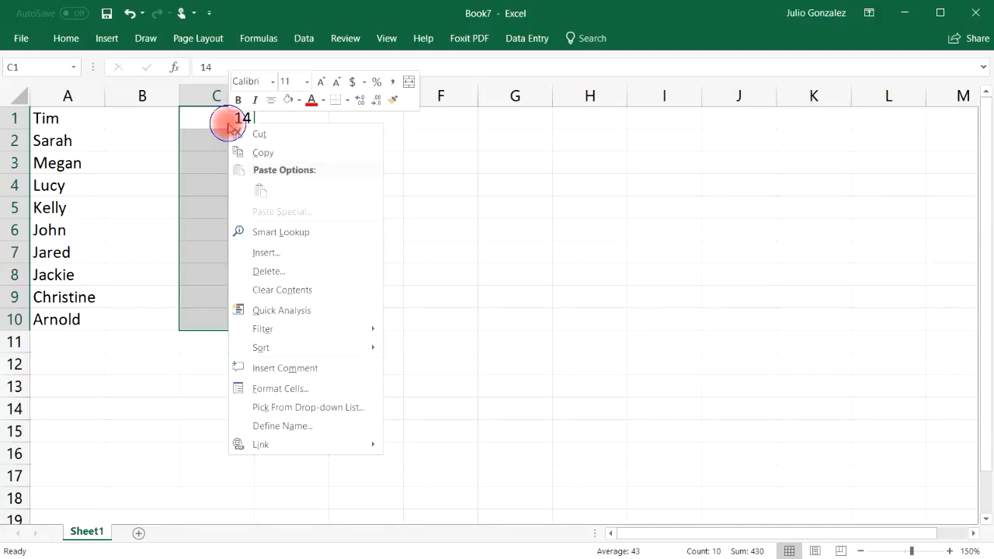
pyautogui.moveTo(262, 349)
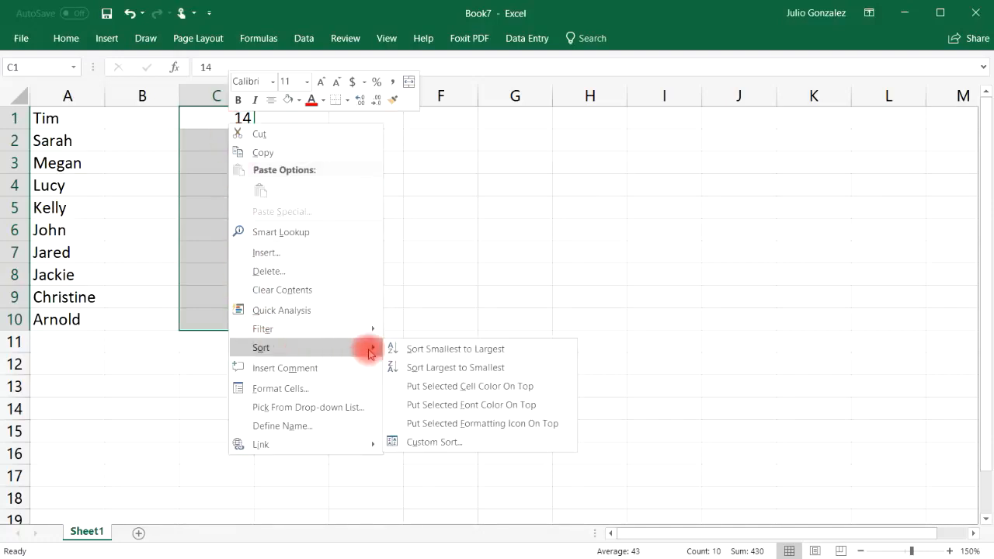
pyautogui.click(475, 352)
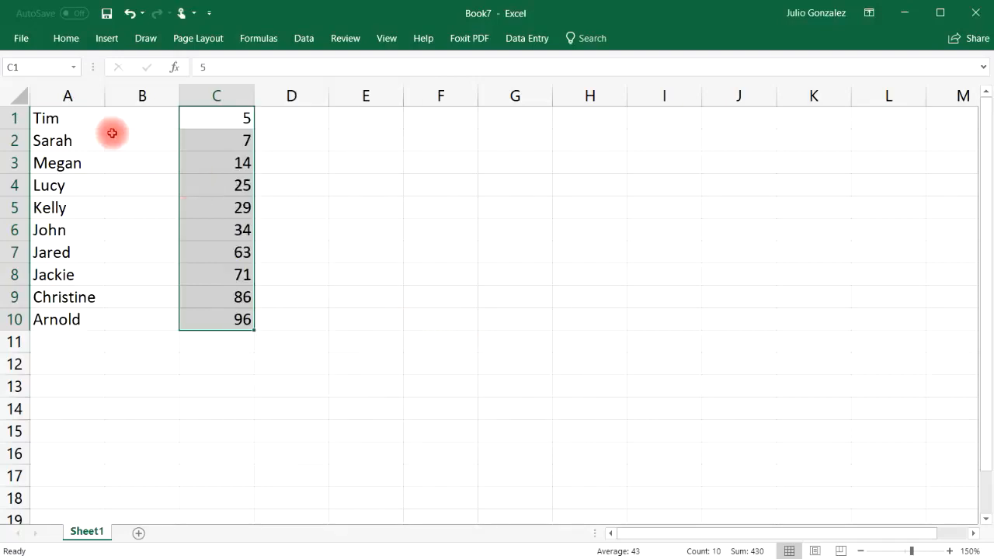
pyautogui.click(134, 13)
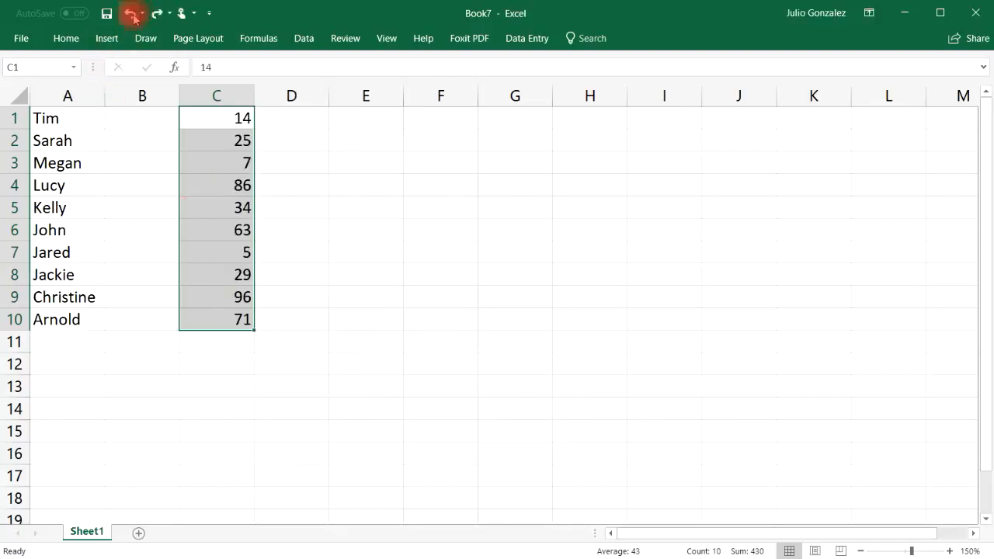
# Reselect C1:C10 and bring up the Data tab's sort and filter tools
pyautogui.click(309, 207)
pyautogui.moveTo(227, 115); pyautogui.dragTo(251, 322)
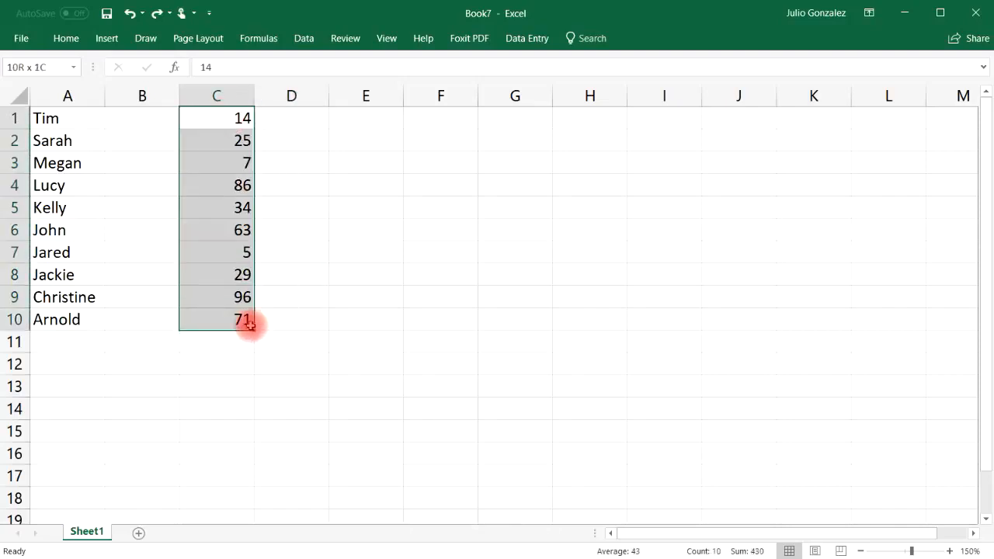
pyautogui.click(304, 39)
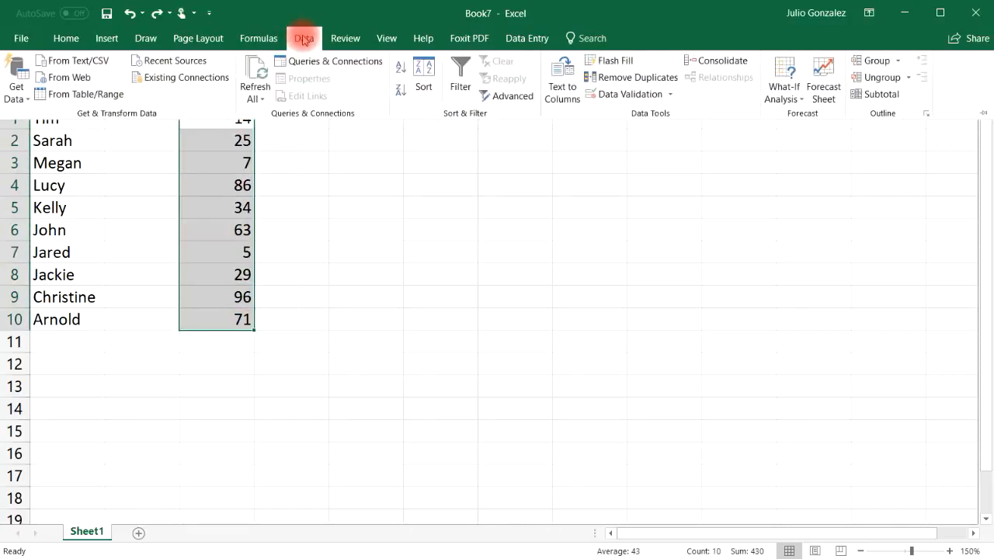
# Sort C1:C10 ascending from 5 to 96 with Data > Sort A to Z, then deselect
pyautogui.click(431, 70)
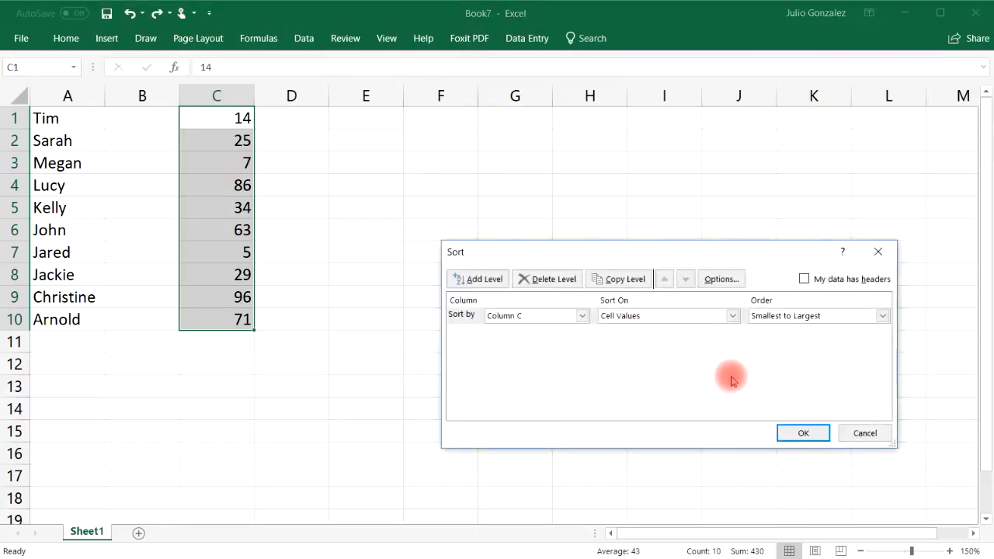
pyautogui.click(863, 431)
pyautogui.click(304, 39)
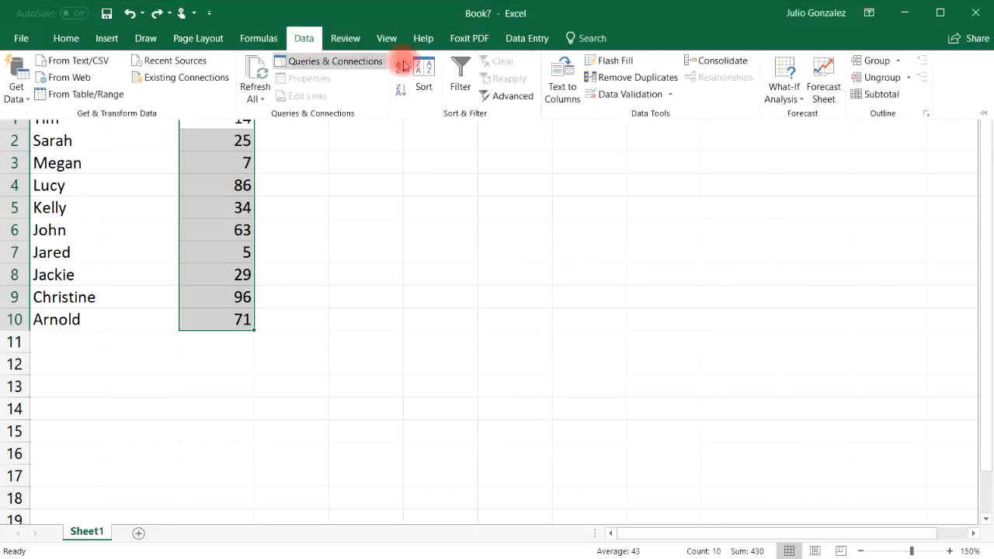
pyautogui.click(400, 68)
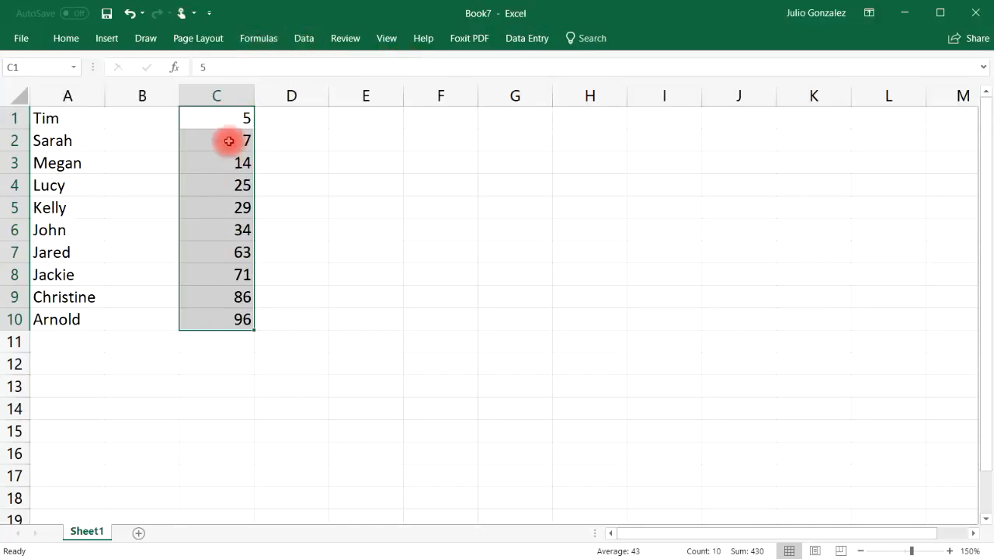
pyautogui.click(300, 44)
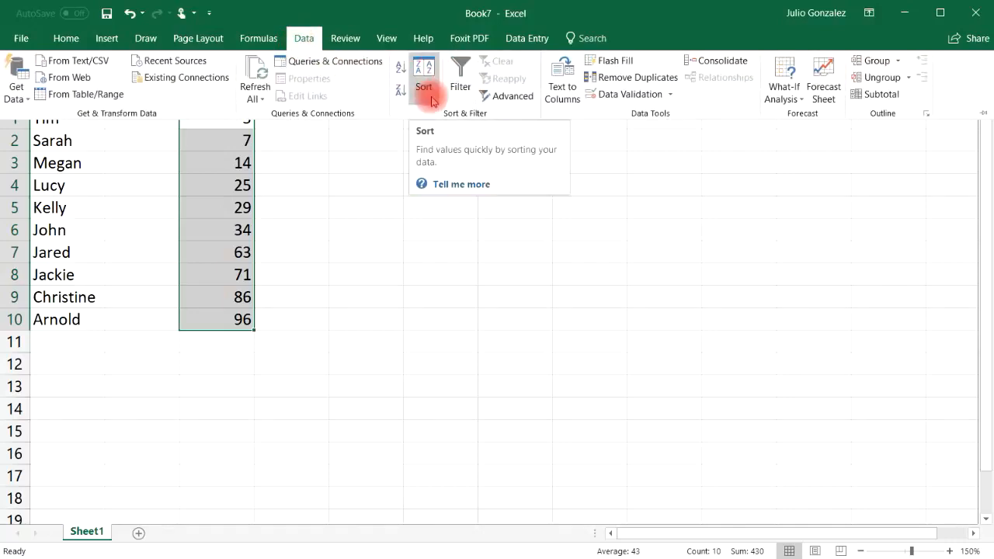
pyautogui.click(299, 321)
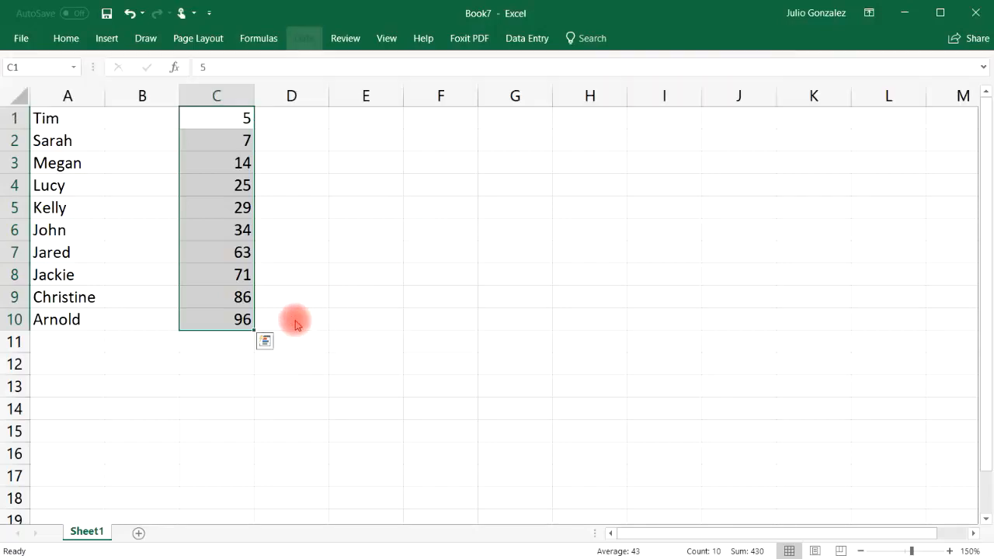
pyautogui.click(234, 340)
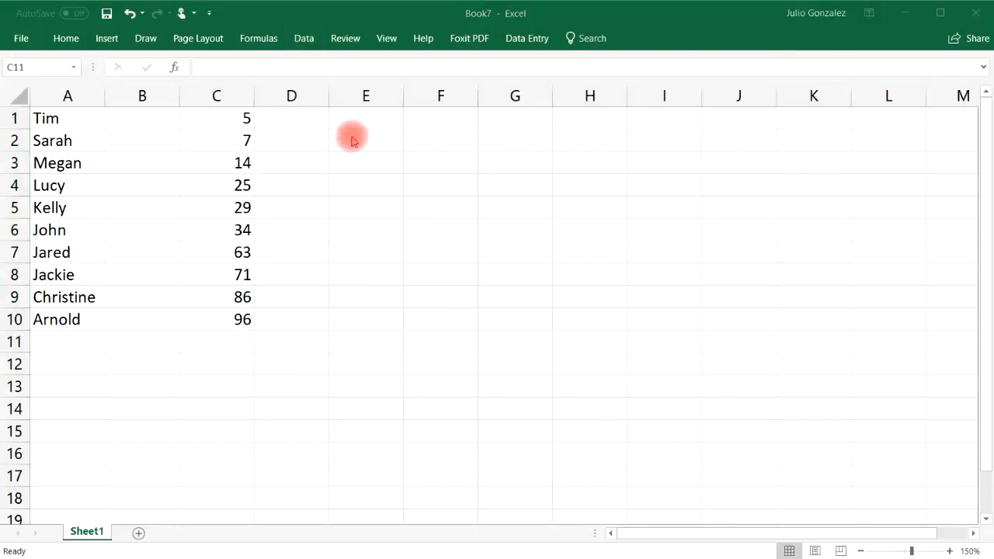
# Enter 24 in E2, 35 in F2 and 4 in H2, leaving G2 blank
pyautogui.click(380, 137)
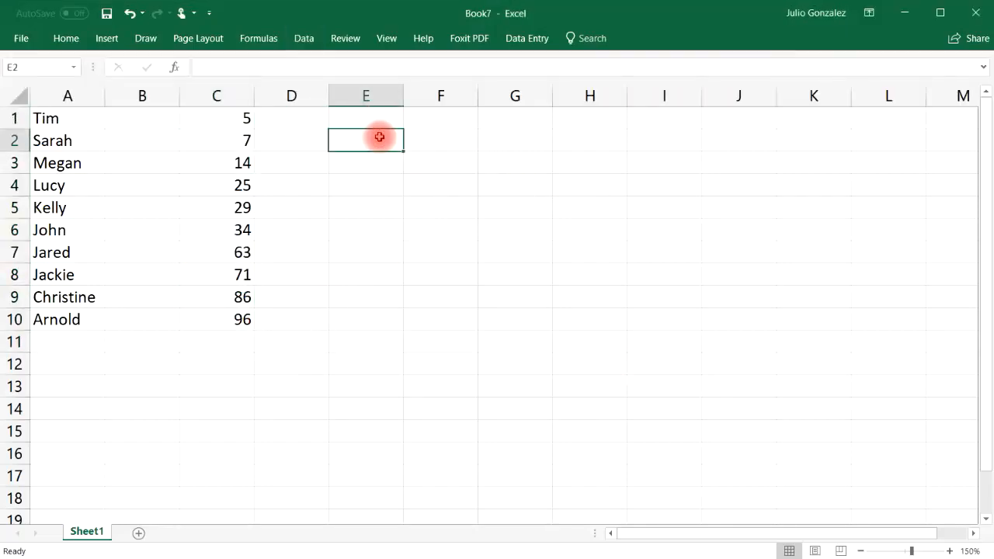
pyautogui.write('24')
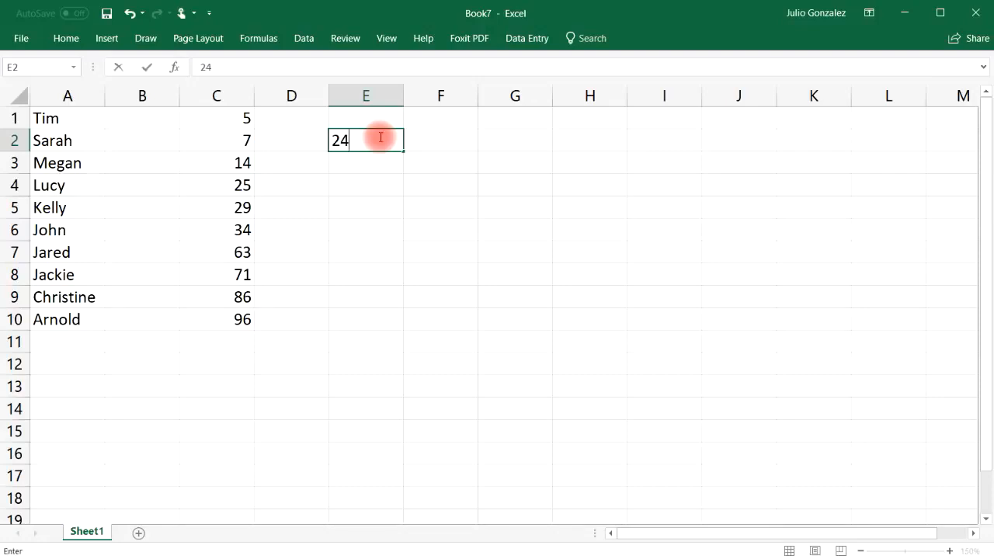
pyautogui.click(448, 141)
pyautogui.write('35')
pyautogui.click(513, 140)
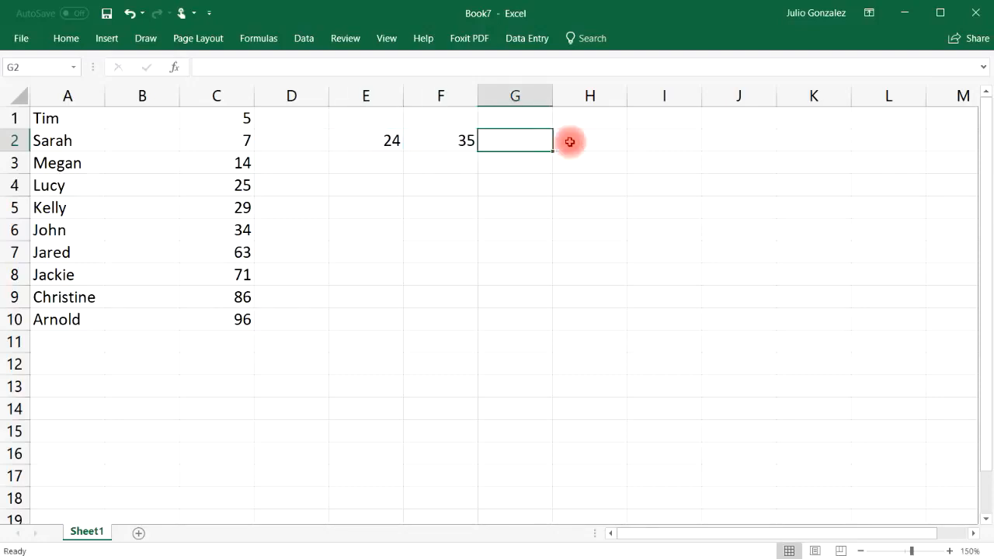
pyautogui.click(602, 143)
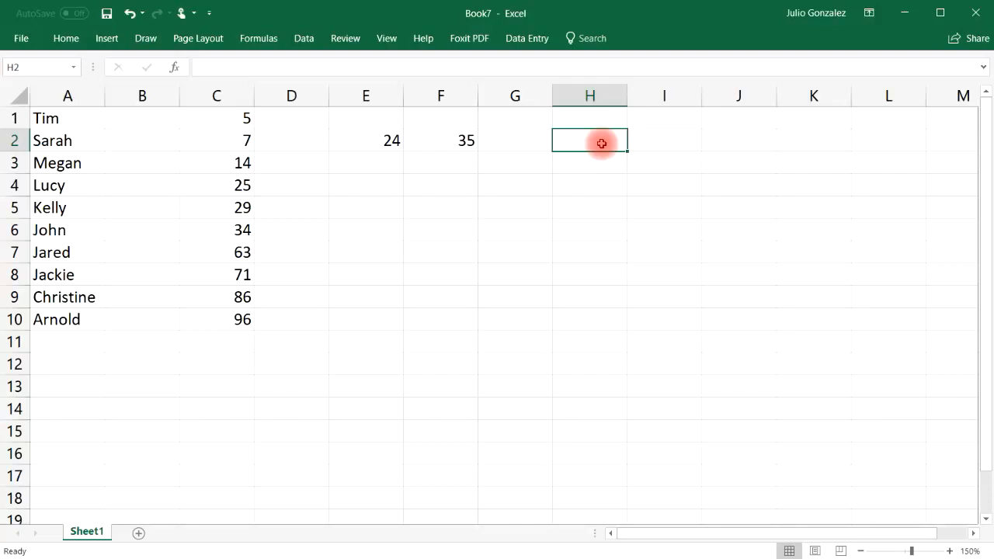
pyautogui.write('4')
pyautogui.click(670, 140)
# Enter 17, 86, 75 and 23 into I2 through L2, then fill G2 with 21
pyautogui.write('17')
pyautogui.click(735, 142)
pyautogui.write('86')
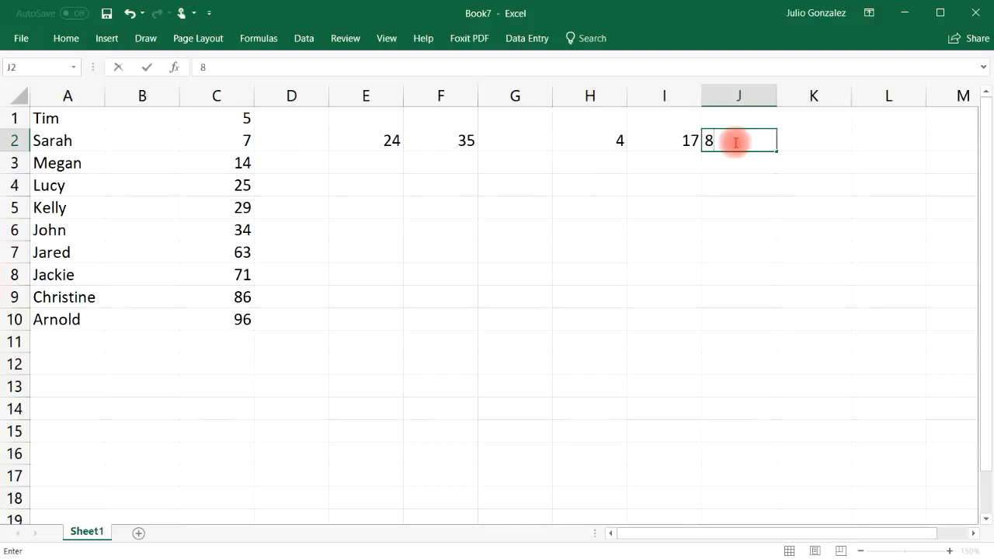
pyautogui.click(810, 141)
pyautogui.write('75')
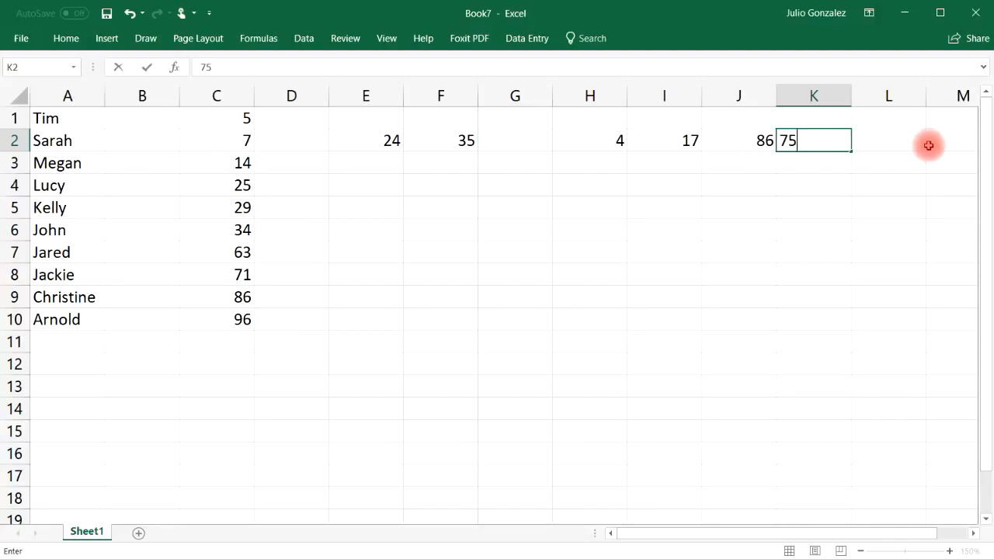
pyautogui.click(908, 144)
pyautogui.write('23')
pyautogui.click(810, 166)
pyautogui.click(514, 141)
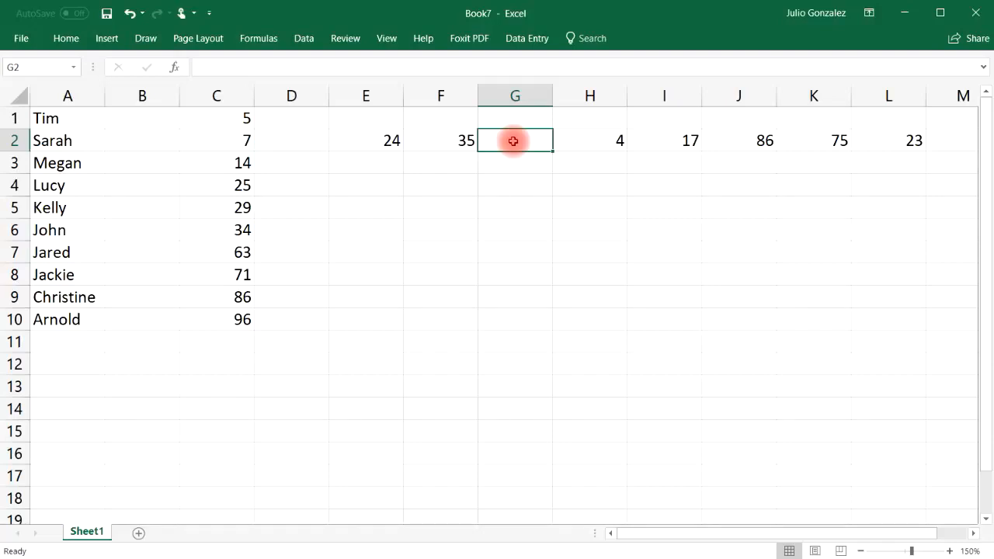
pyautogui.write('21')
pyautogui.click(544, 163)
pyautogui.moveTo(373, 141); pyautogui.dragTo(875, 152)
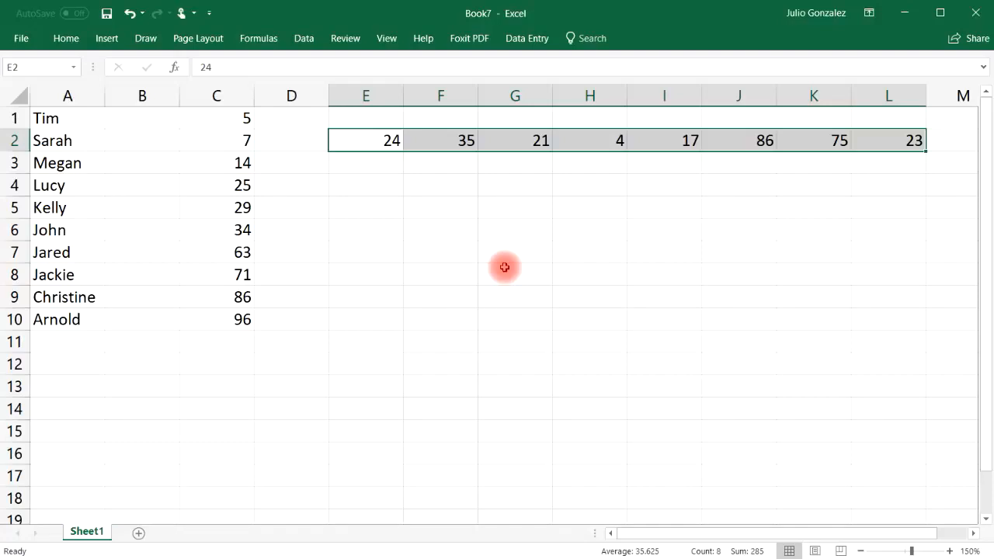
pyautogui.rightClick(386, 142)
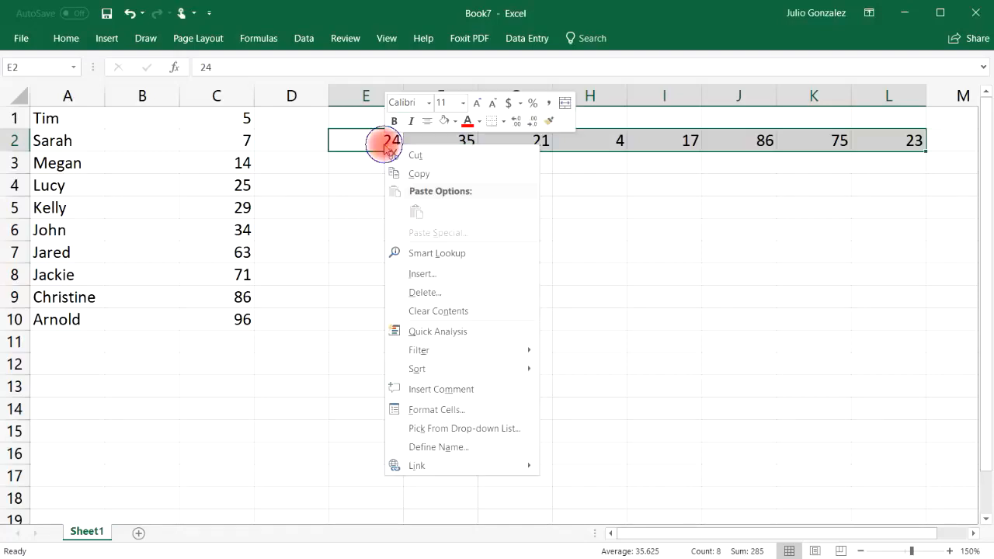
pyautogui.moveTo(449, 373)
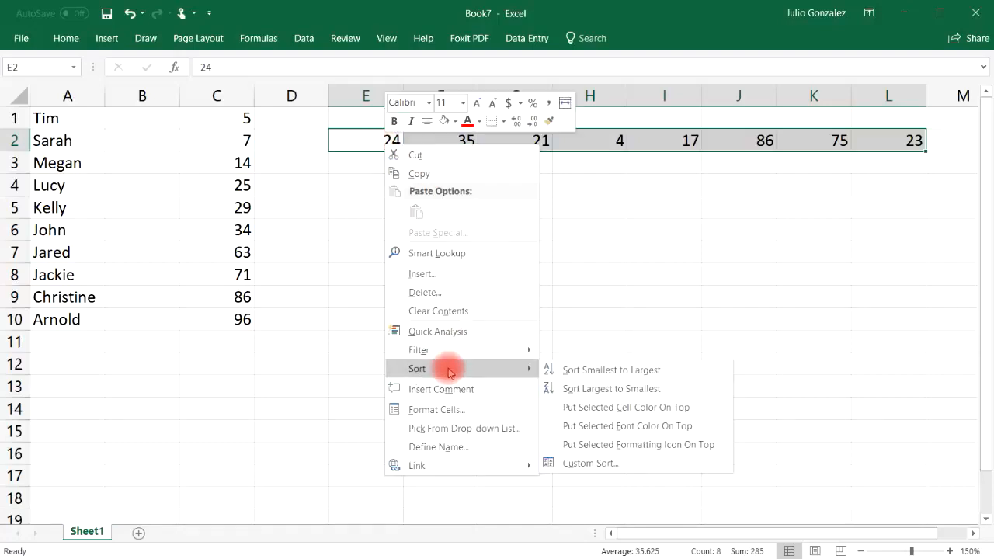
pyautogui.click(579, 371)
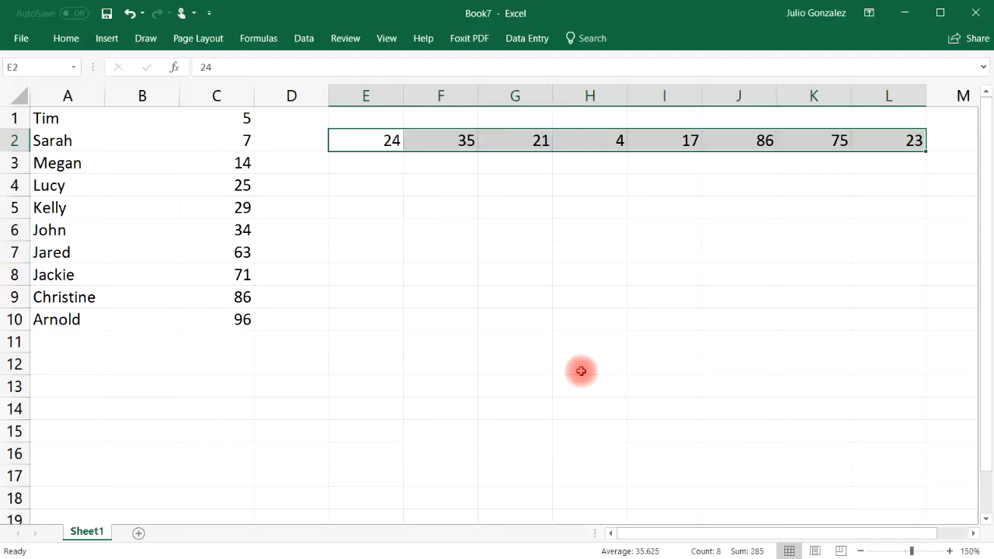
pyautogui.click(303, 40)
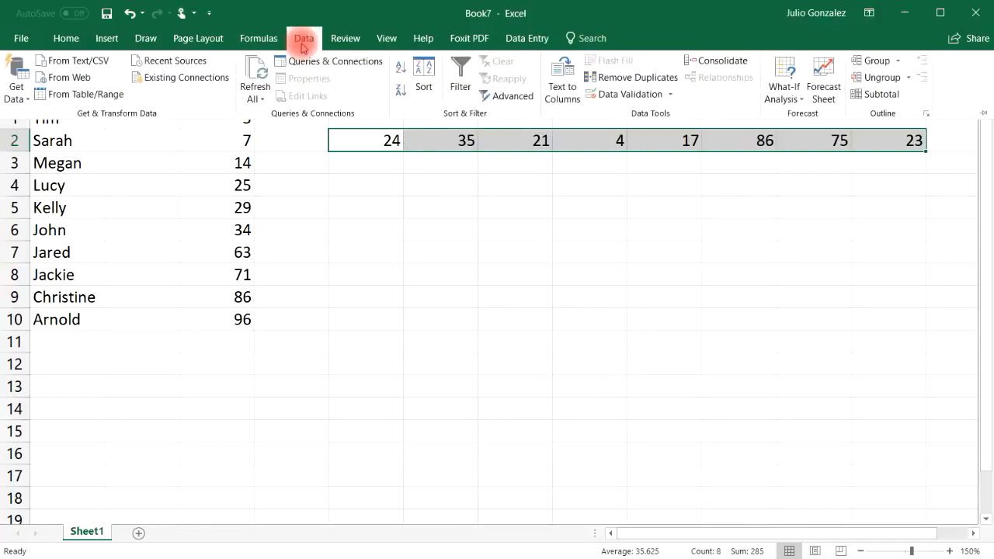
pyautogui.click(401, 68)
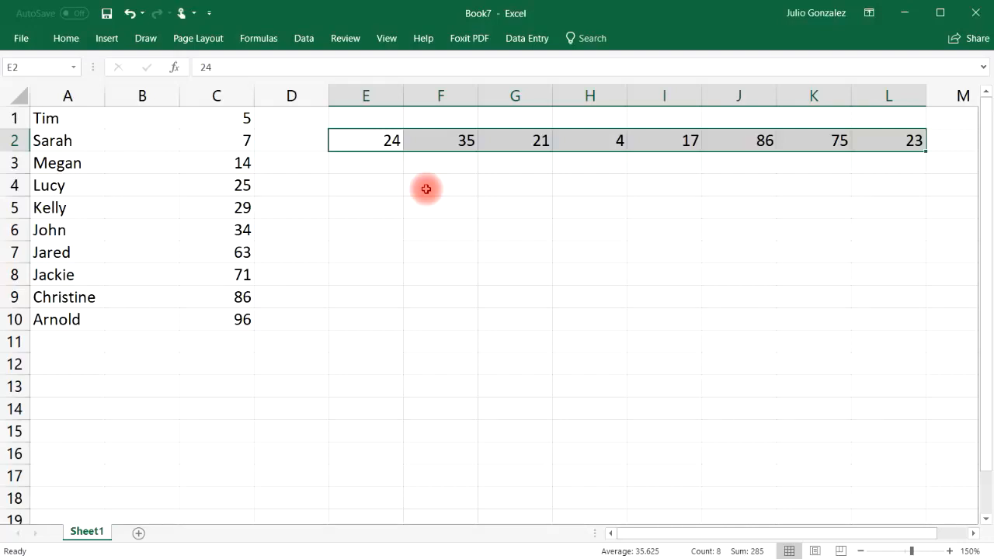
pyautogui.click(304, 39)
# In the Sort dialog's Options, set the orientation to Sort left to right
pyautogui.click(424, 78)
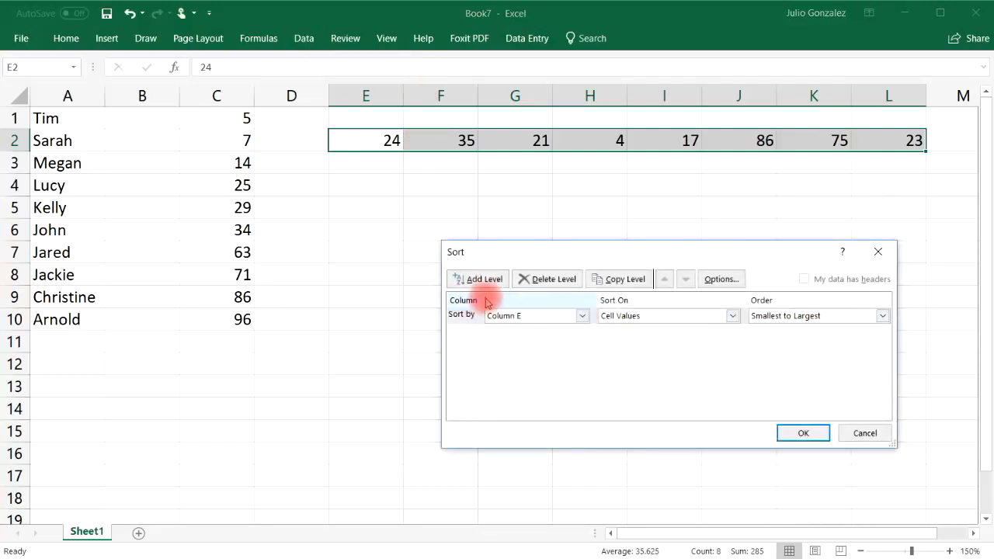
pyautogui.click(582, 316)
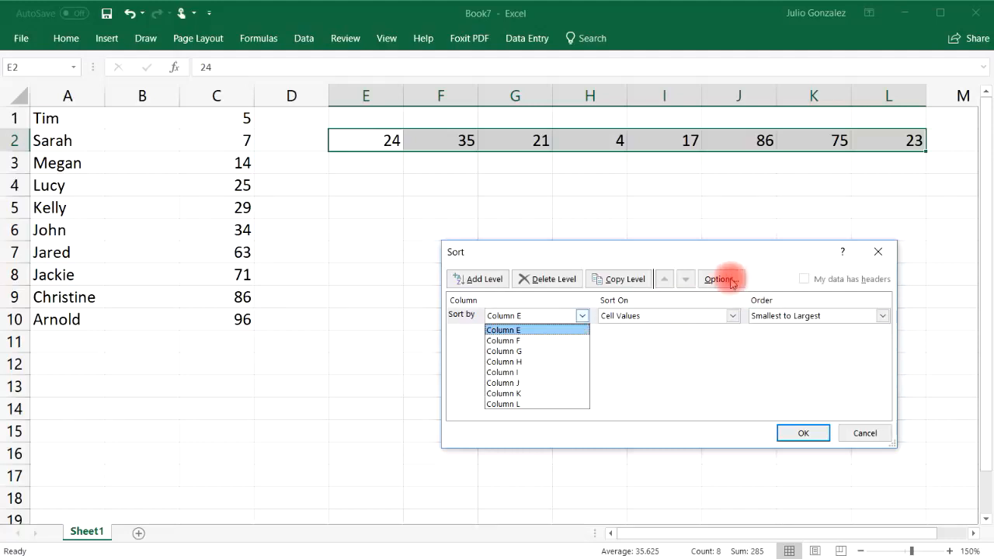
pyautogui.click(731, 282)
pyautogui.click(731, 282)
pyautogui.click(608, 359)
pyautogui.click(627, 386)
# Sort by Row 2, smallest to largest, and deselect the sorted row
pyautogui.click(582, 316)
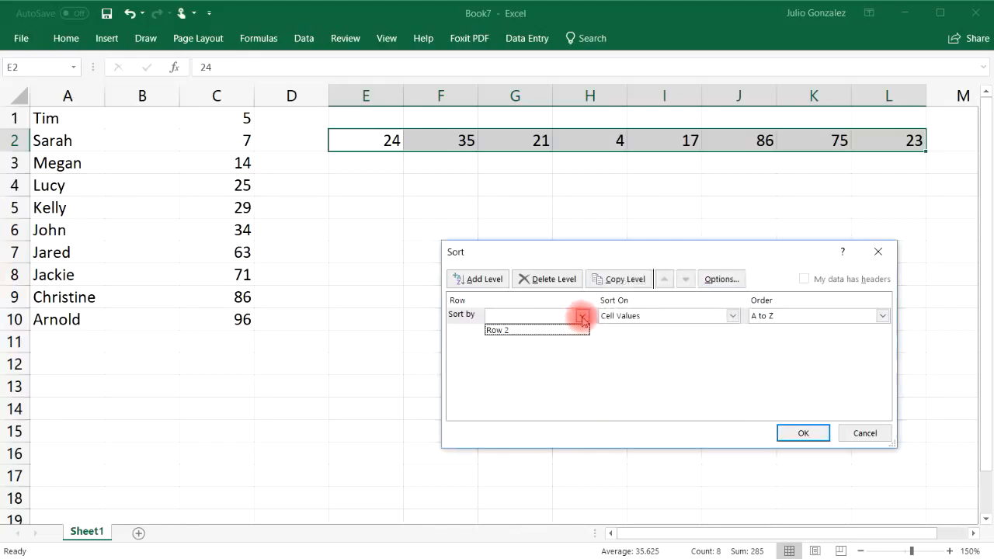
pyautogui.click(564, 330)
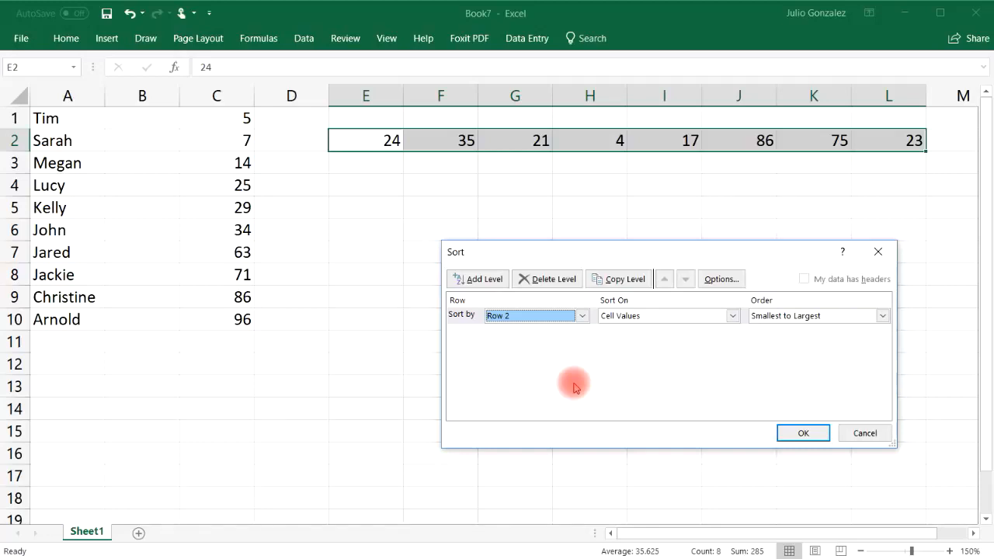
pyautogui.click(785, 434)
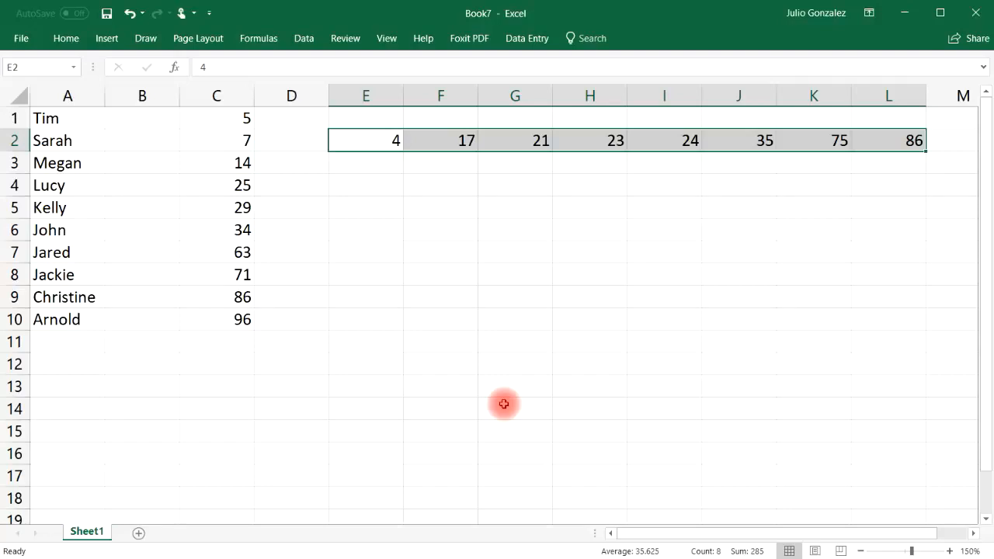
pyautogui.click(516, 320)
pyautogui.hotkey('alt', 'F11')
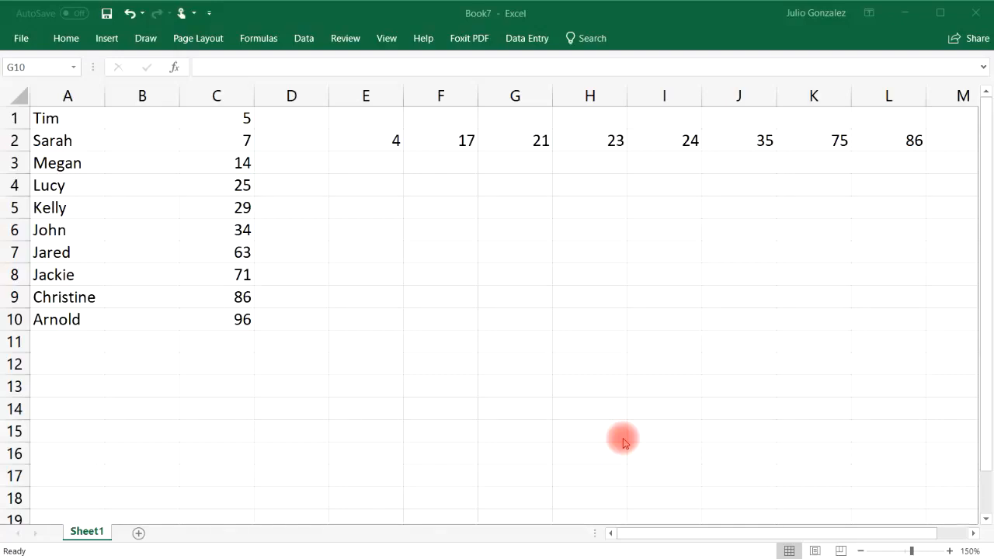
# Select A1:A10, sort the names Z to A, then re-sort them A to Z
pyautogui.click(78, 122)
pyautogui.moveTo(79, 122); pyautogui.dragTo(80, 320)
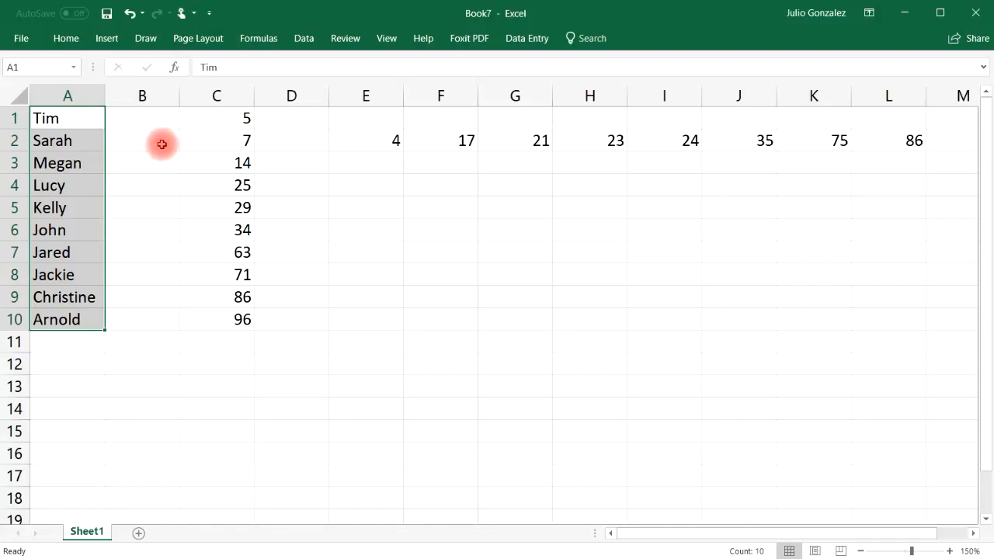
pyautogui.rightClick(71, 118)
pyautogui.moveTo(161, 342)
pyautogui.click(286, 361)
pyautogui.rightClick(71, 118)
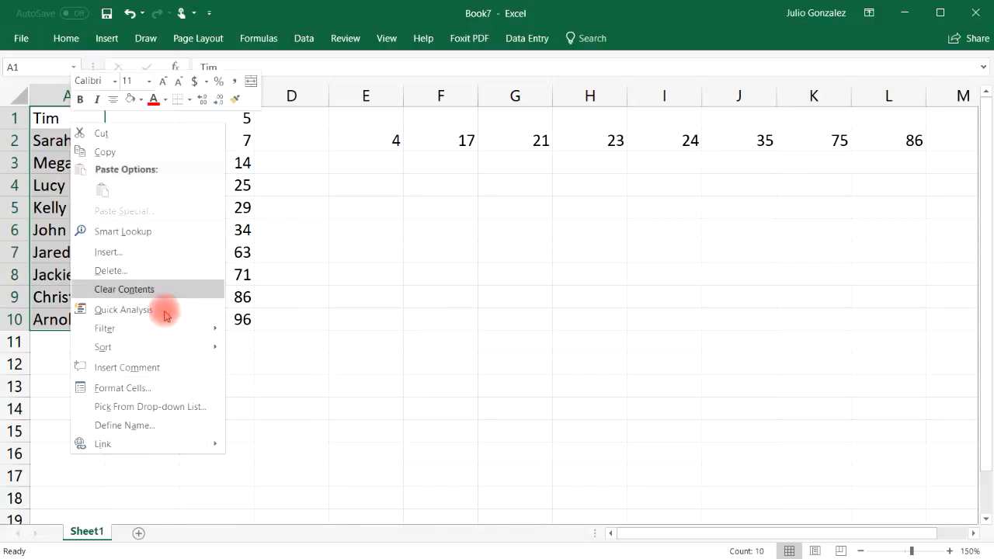
pyautogui.moveTo(166, 347)
pyautogui.click(256, 346)
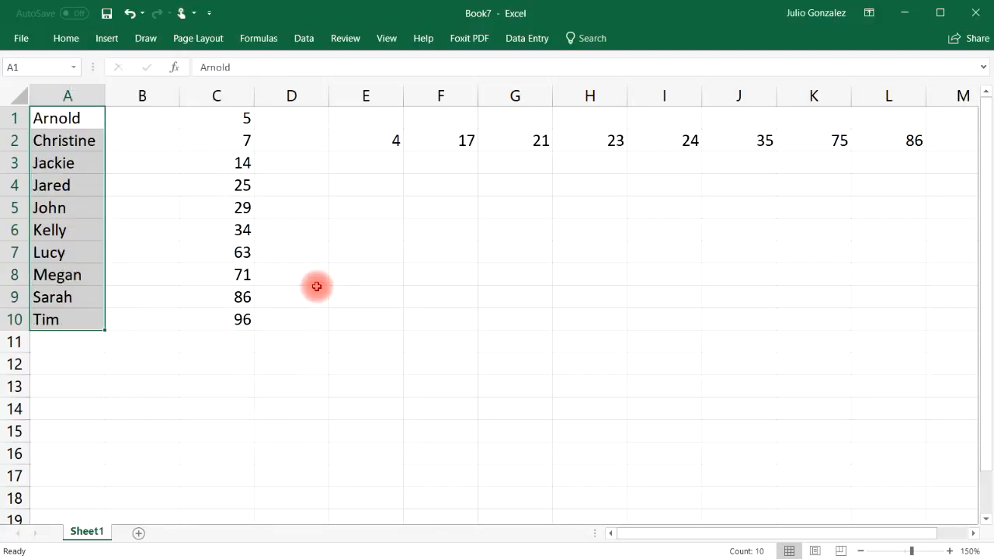
# Select the old names and numbers and delete their contents
pyautogui.click(222, 275)
pyautogui.moveTo(71, 116); pyautogui.dragTo(899, 344)
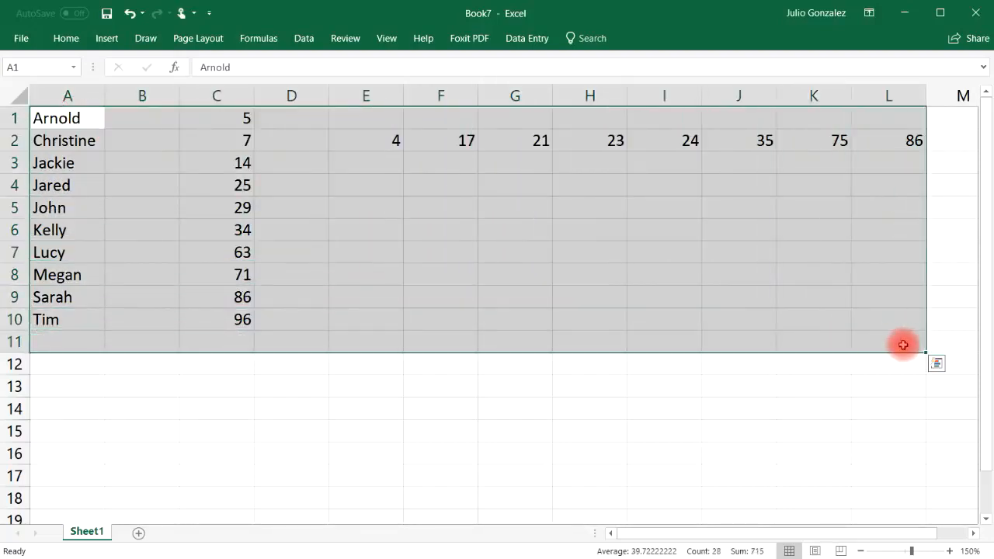
pyautogui.press('Delete')
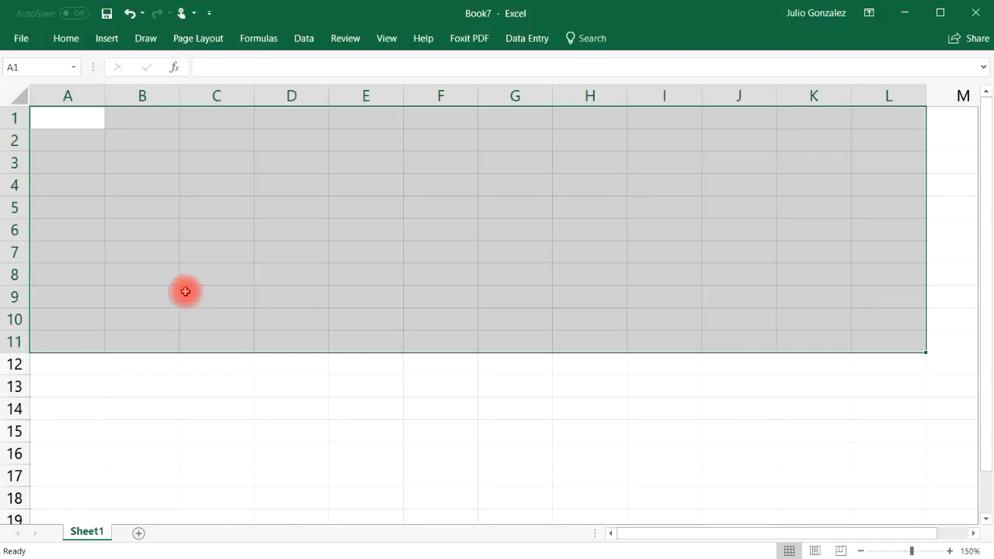
# Add headers 'First Name' in A1 and 'Last Name' in B1, widening columns A and B
pyautogui.click(70, 117)
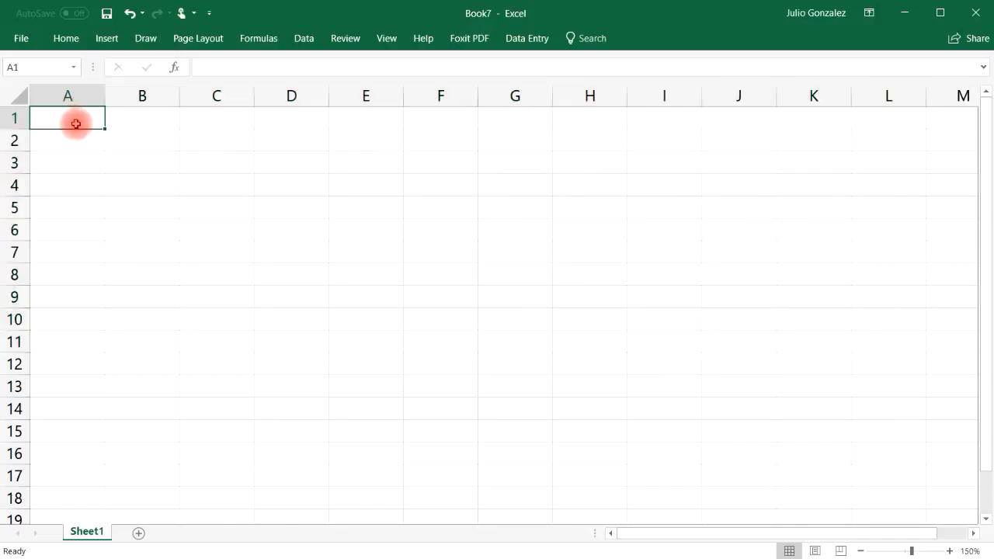
pyautogui.write('First Name')
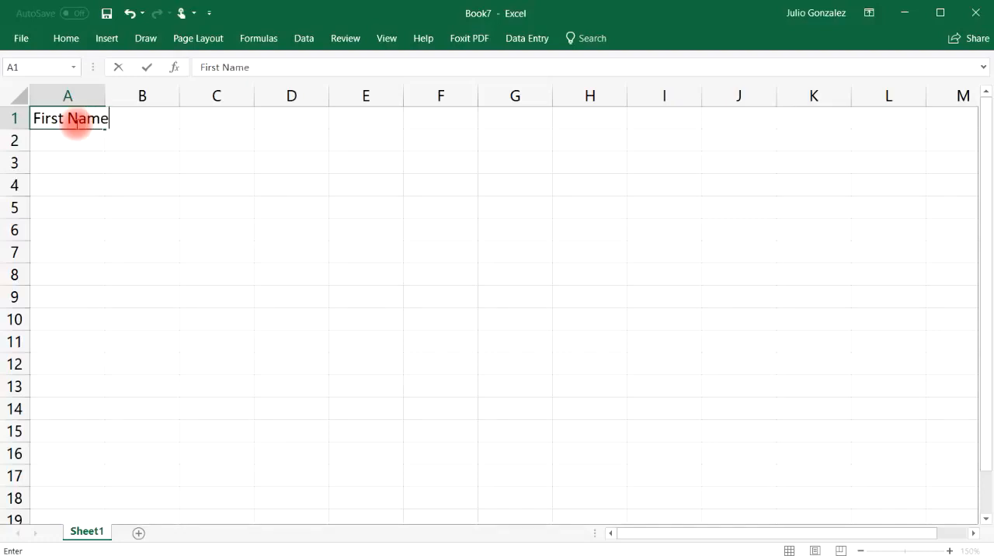
pyautogui.press('Tab')
pyautogui.write('L')
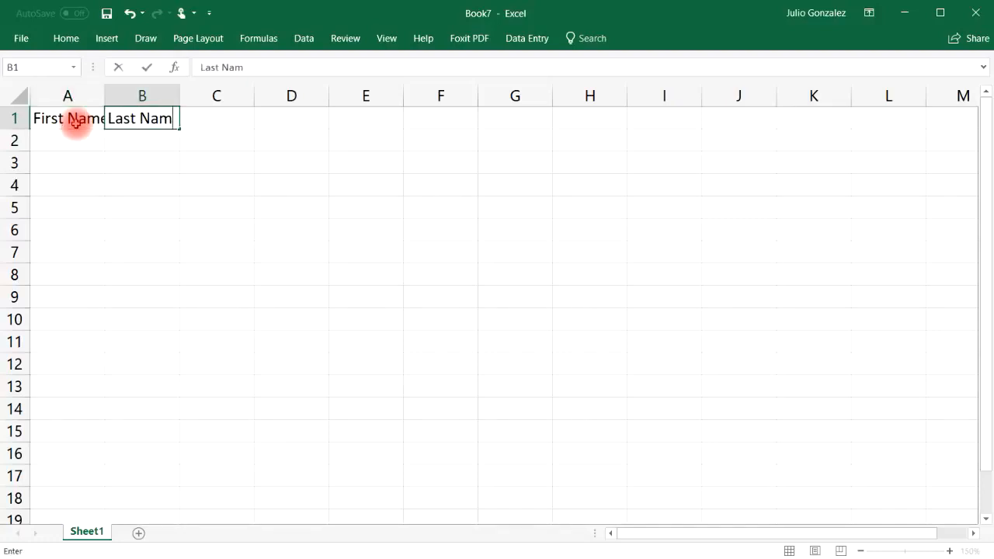
pyautogui.press('Tab')
pyautogui.moveTo(105, 94); pyautogui.dragTo(132, 95)
pyautogui.press('Return')
pyautogui.moveTo(209, 97); pyautogui.dragTo(228, 95)
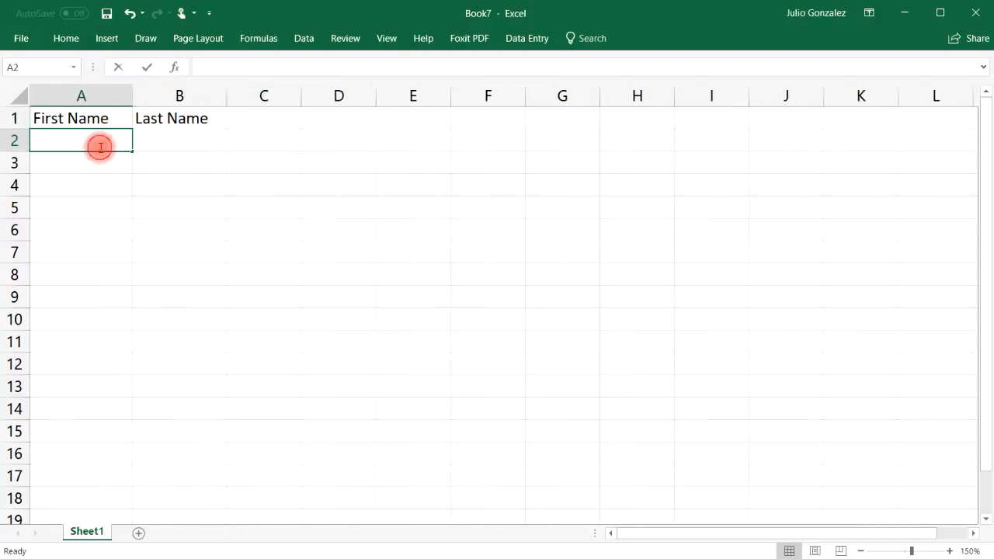
# Complete row 2, then enter each person's first and last names in rows 3 and 4
pyautogui.press('Tab')
pyautogui.write('S')
pyautogui.press('Return')
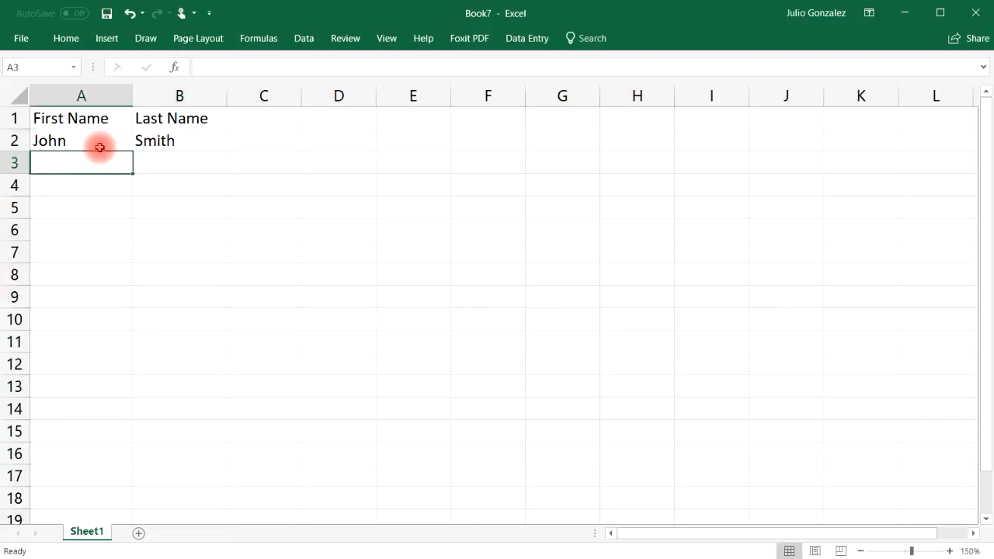
pyautogui.write('Lucy')
pyautogui.press('Tab')
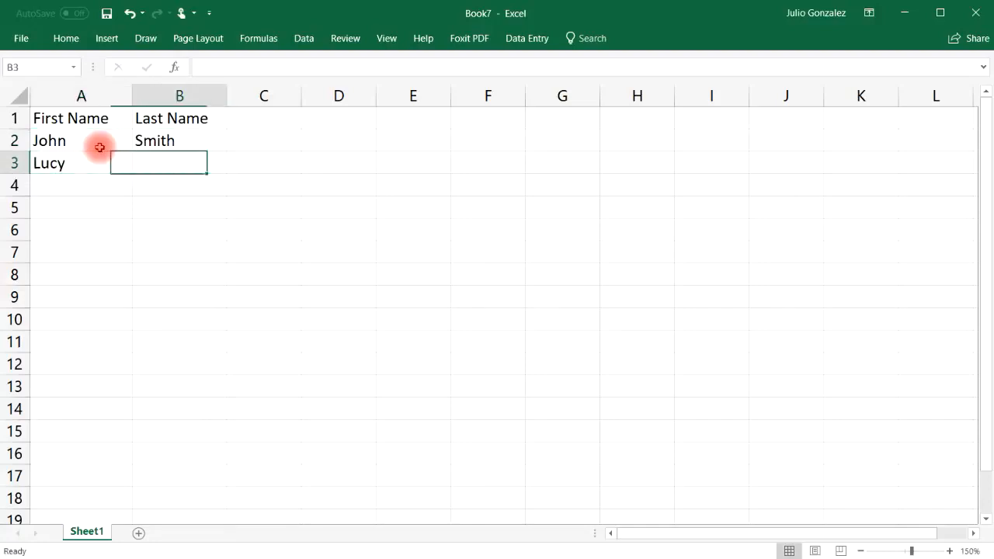
pyautogui.write('Ja')
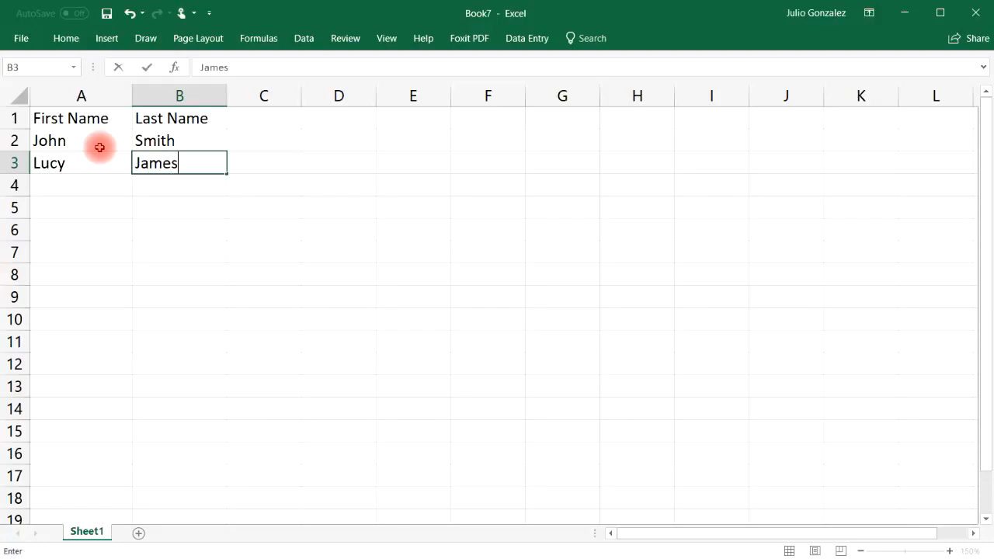
pyautogui.write('mes')
pyautogui.press('Return')
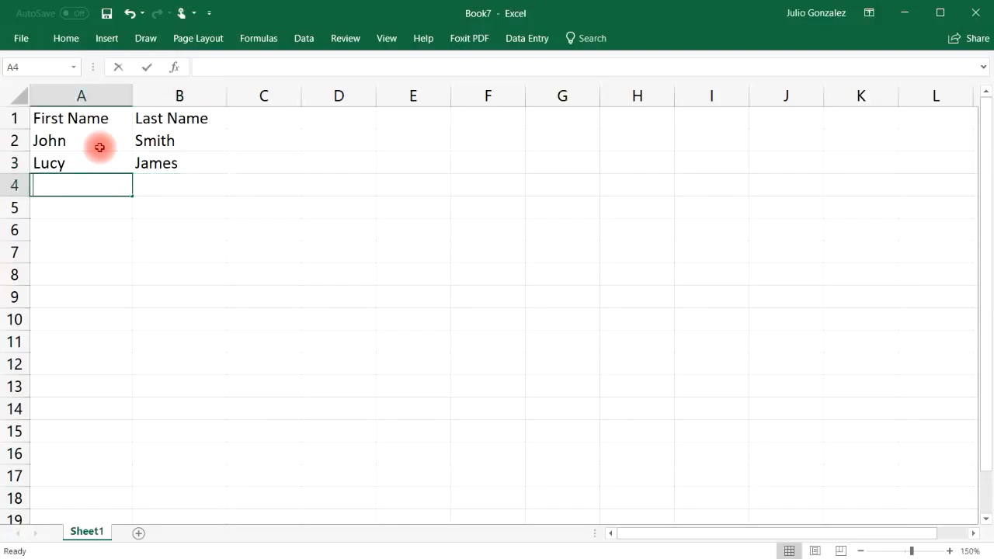
pyautogui.write('Karen')
pyautogui.press('Tab')
pyautogui.write('Joh')
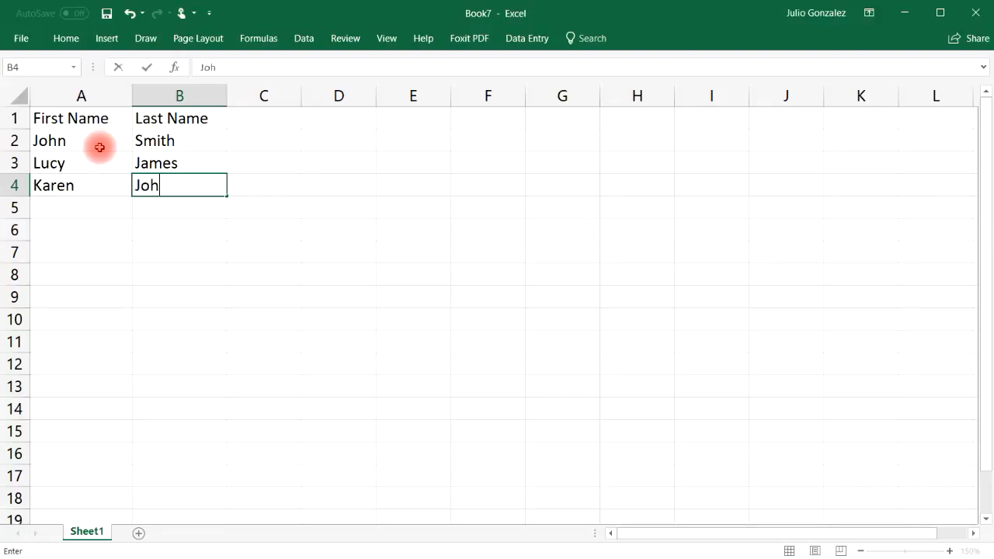
pyautogui.press('Left')
pyautogui.press('Down')
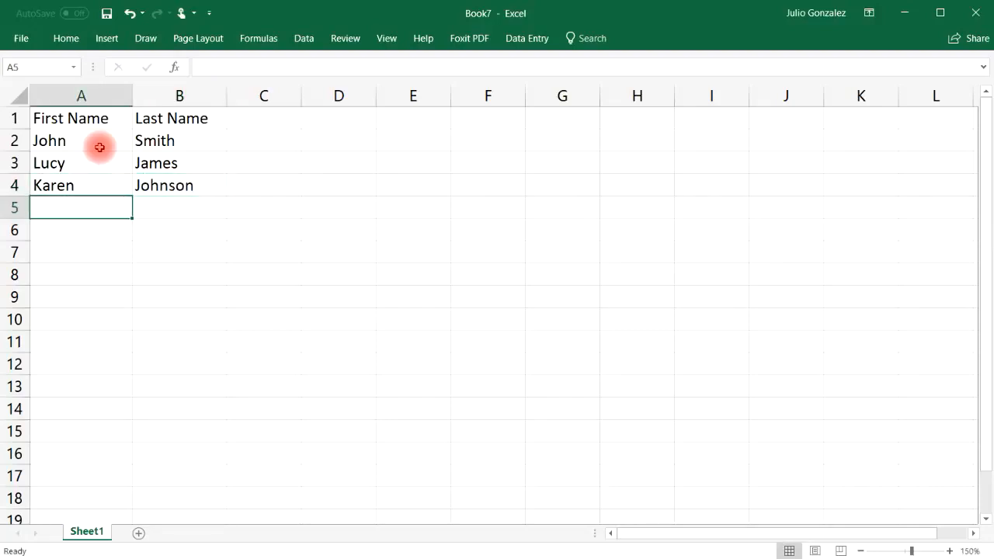
# Enter first names in column A and last names in column B for rows 5 through 7
pyautogui.write('Rachelle')
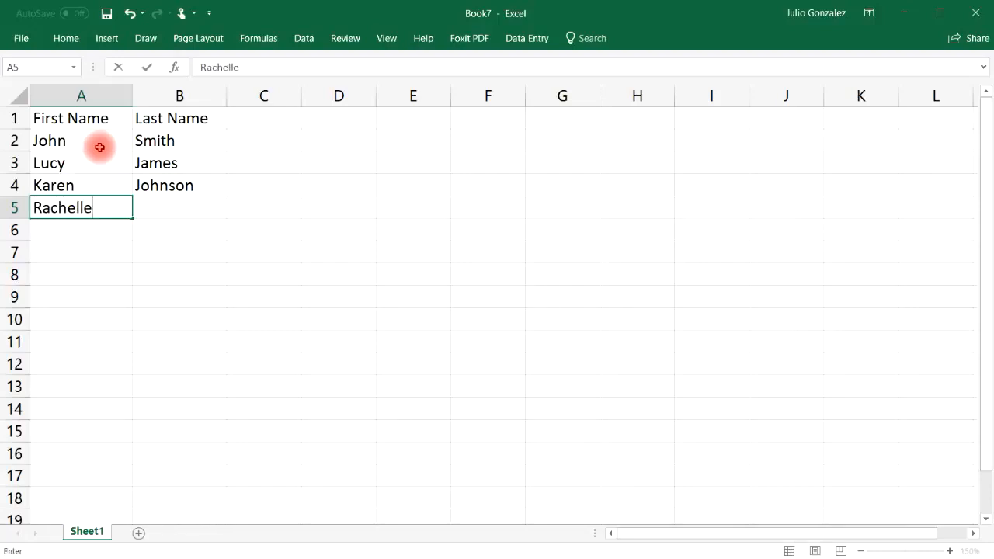
pyautogui.press('Tab')
pyautogui.write('Lars')
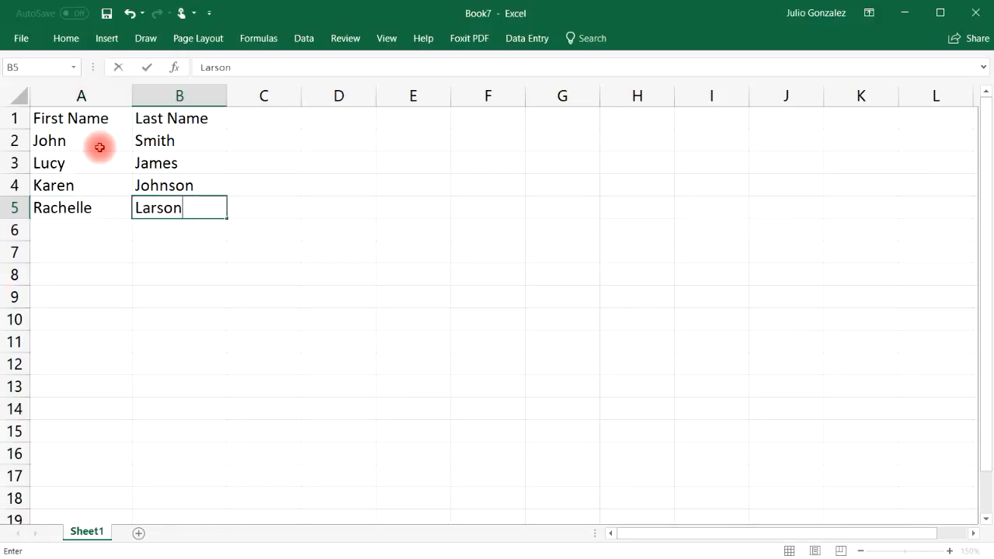
pyautogui.press('Return')
pyautogui.write('Greg')
pyautogui.press('Tab')
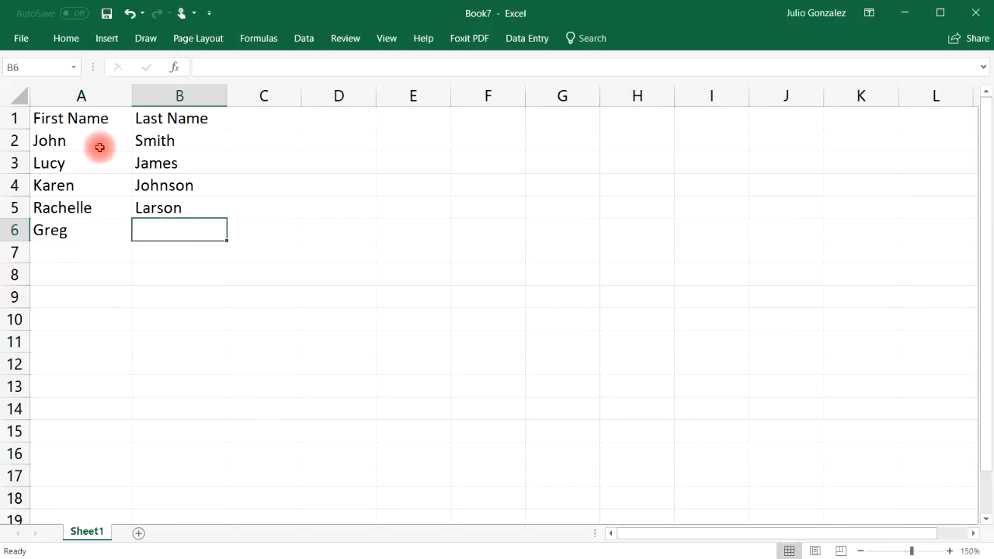
pyautogui.write('Williams')
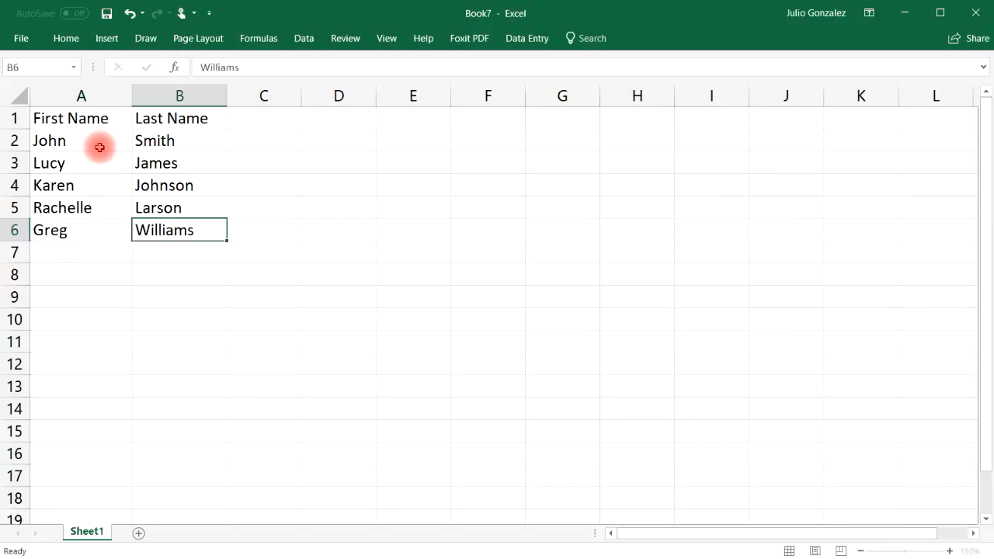
pyautogui.press('Return')
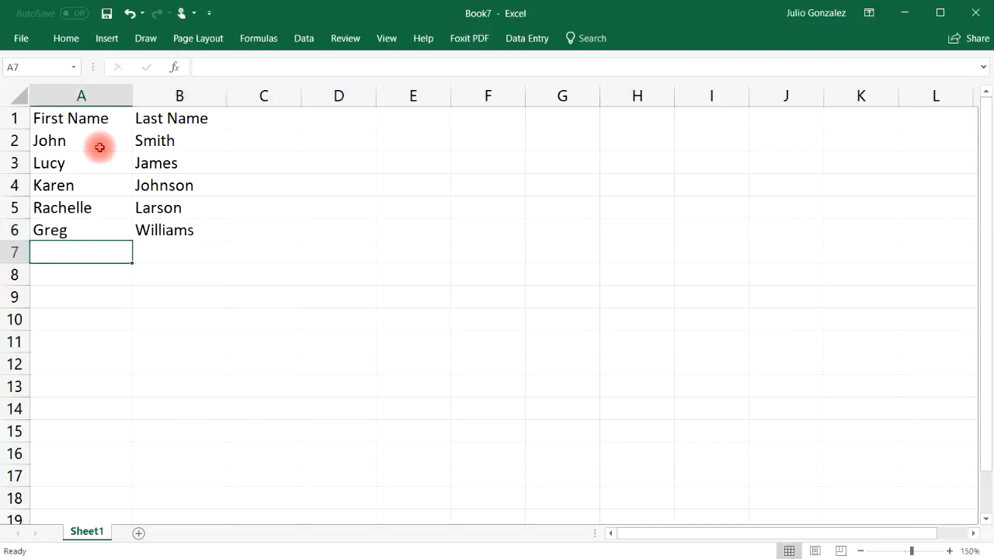
pyautogui.write('Mark')
pyautogui.press('Tab')
pyautogui.write('A')
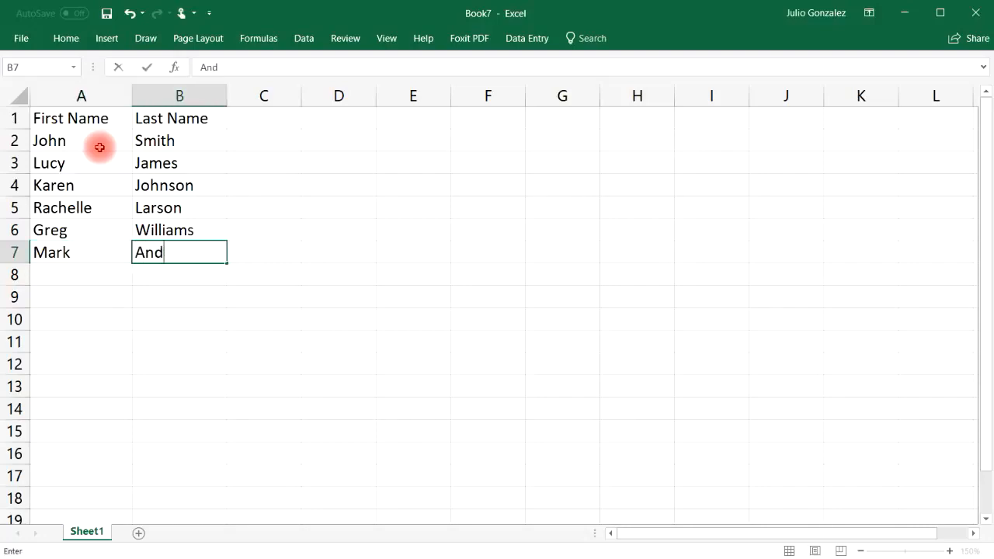
pyautogui.press('Return')
# Enter first names in column A and last names in column B for rows 8 through 10
pyautogui.write('Ricky')
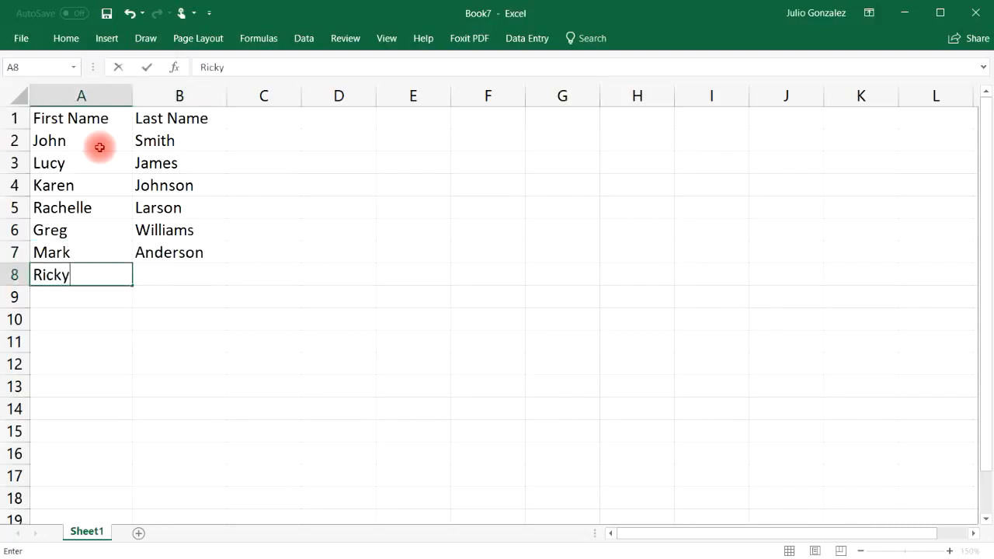
pyautogui.press('Tab')
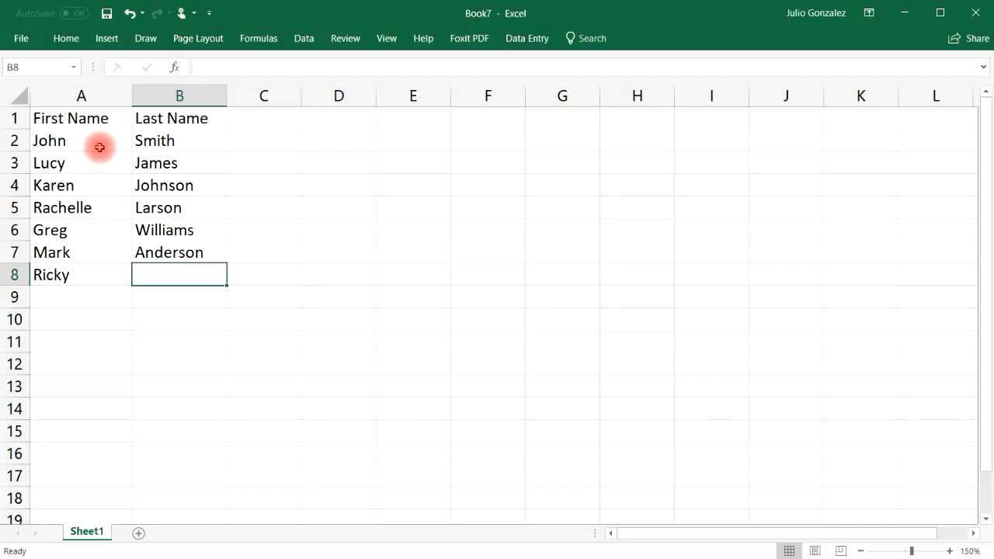
pyautogui.write('Clark')
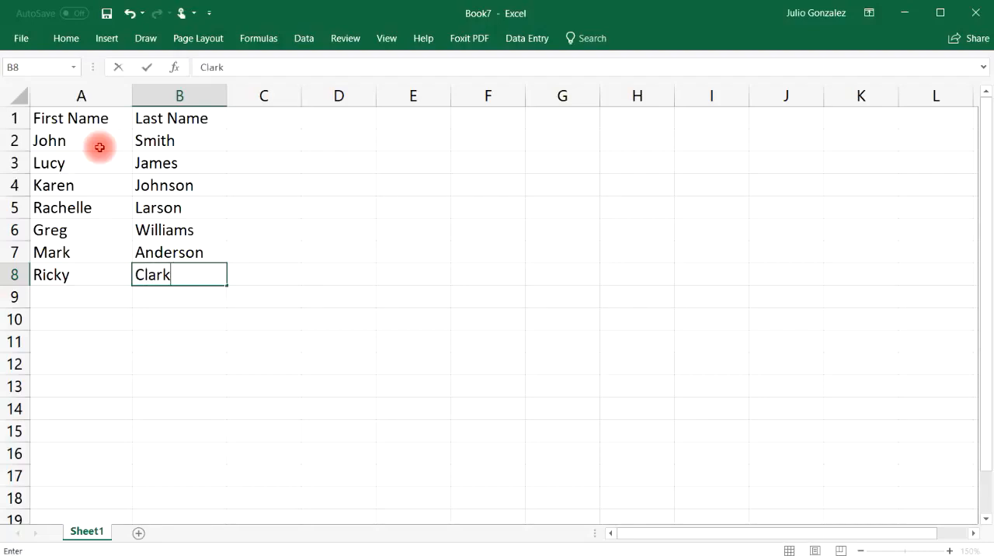
pyautogui.press('Return')
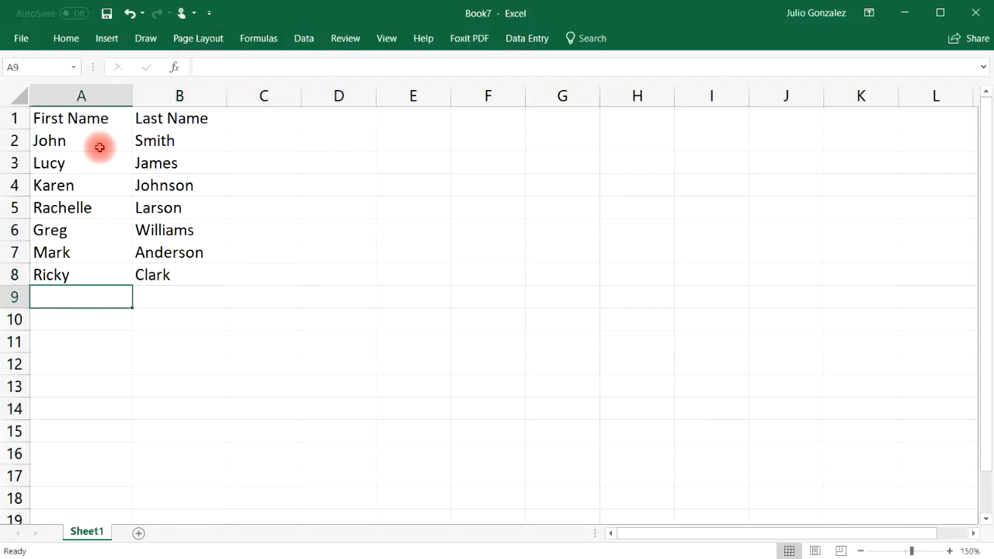
pyautogui.write('Juliet')
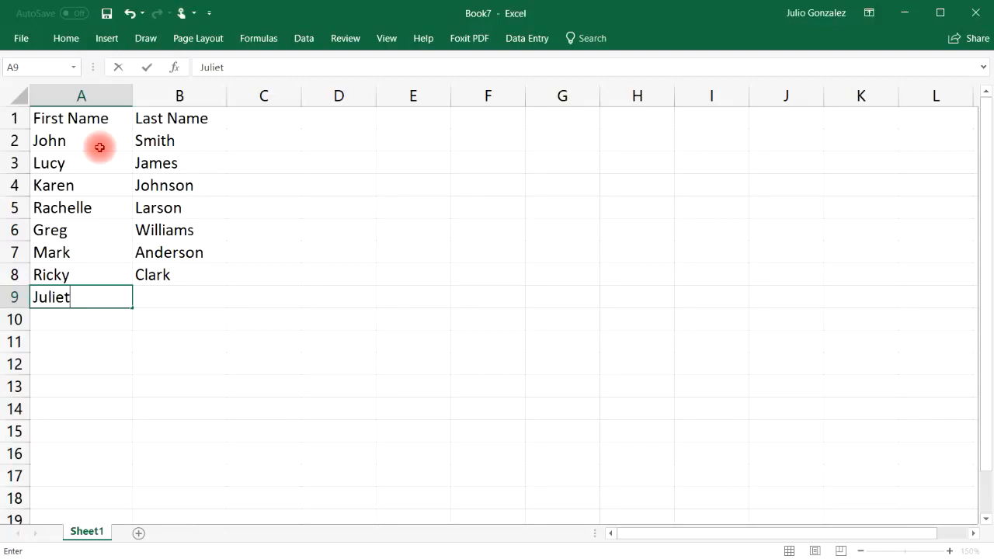
pyautogui.press('Tab')
pyautogui.write('Thom')
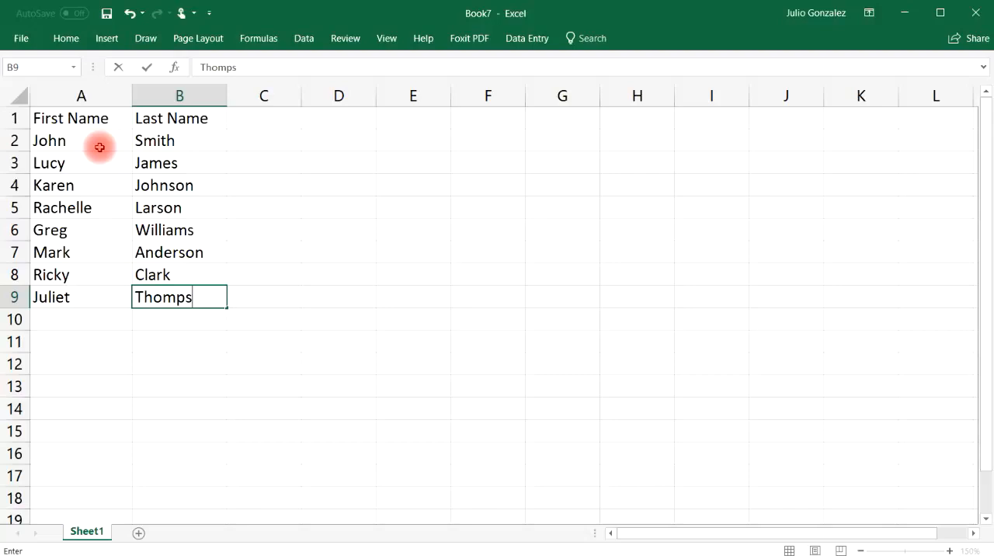
pyautogui.press('Return')
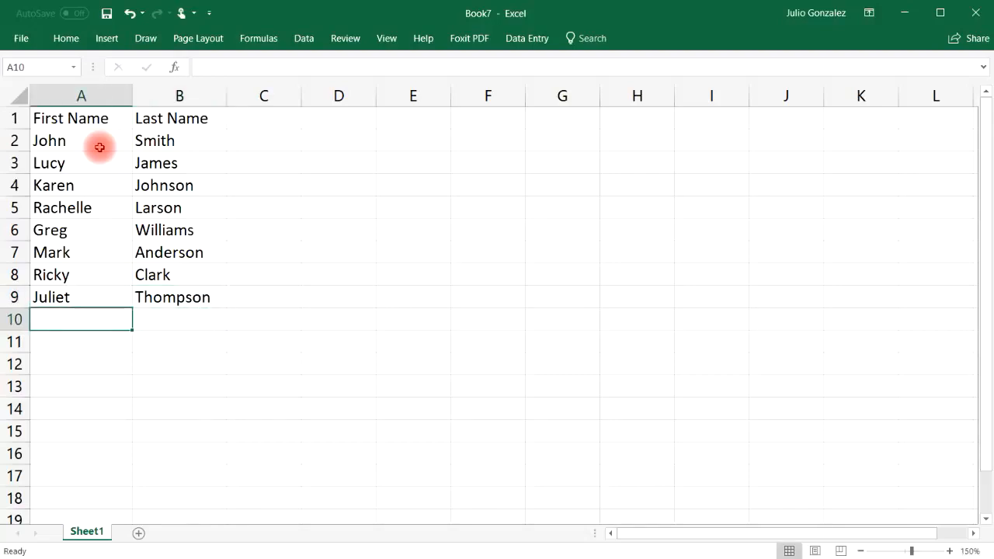
pyautogui.write('Karla')
pyautogui.press('Tab')
pyautogui.write('G')
pyautogui.press('Tab')
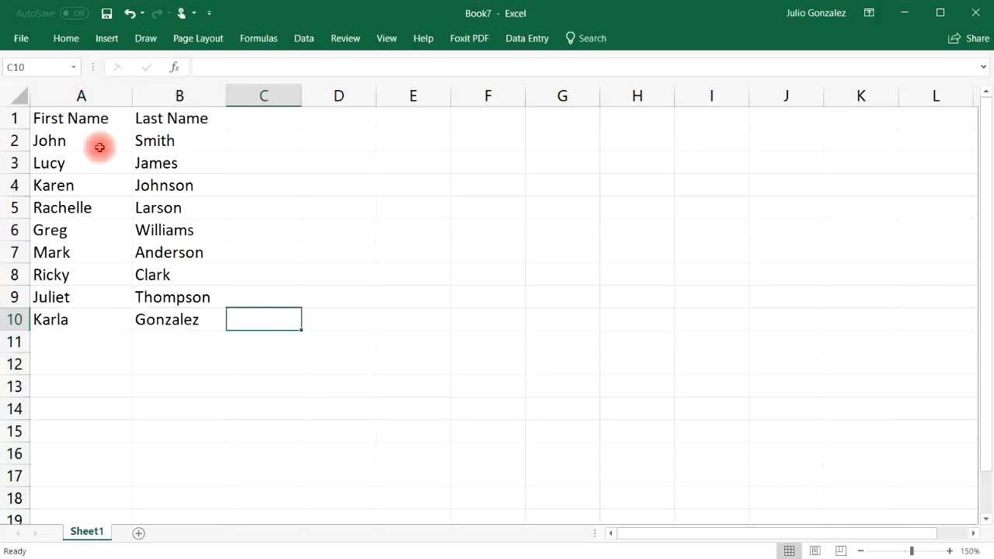
# Sort only the first names in A2:A10 A to Z, continuing with the current selection
pyautogui.moveTo(80, 140); pyautogui.dragTo(85, 320)
pyautogui.rightClick(87, 149)
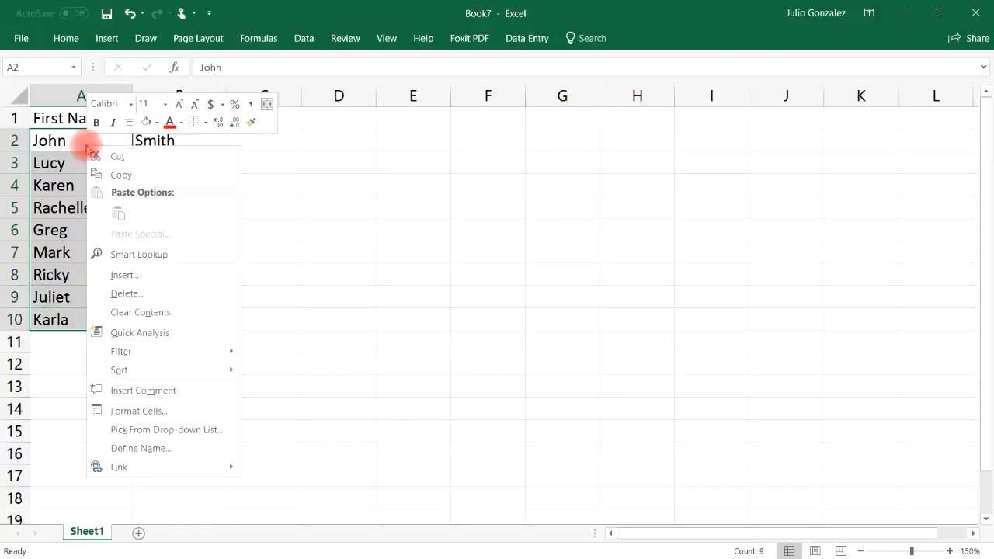
pyautogui.moveTo(166, 368)
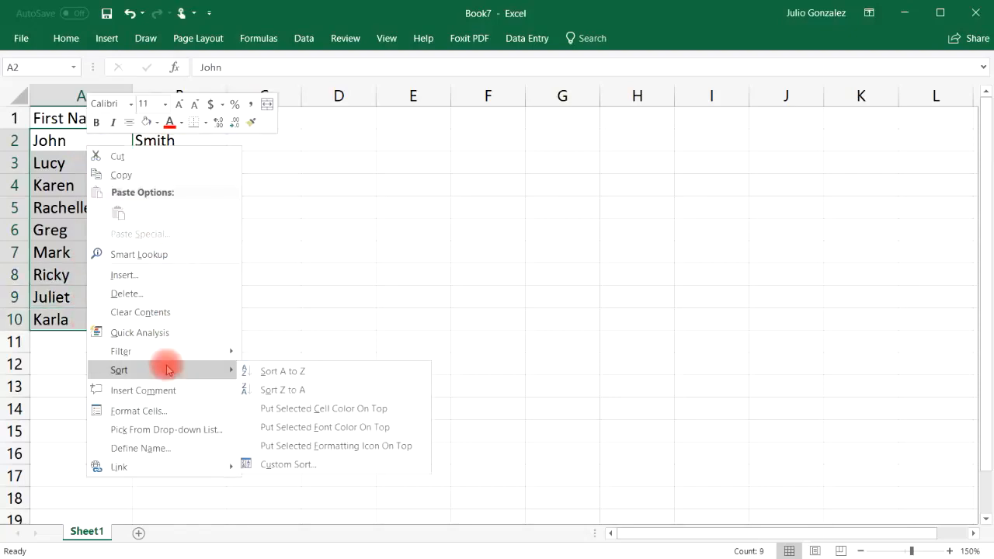
pyautogui.click(277, 371)
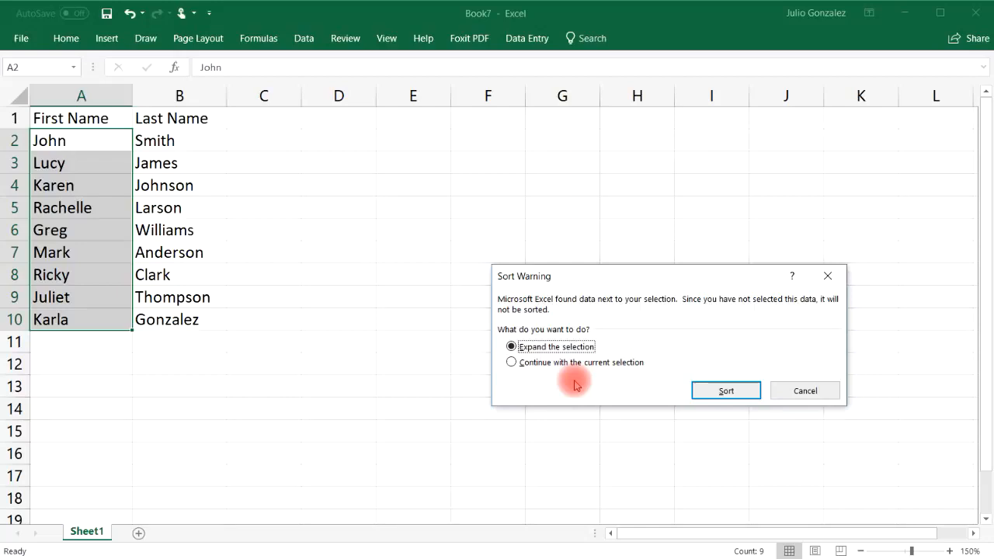
pyautogui.click(511, 362)
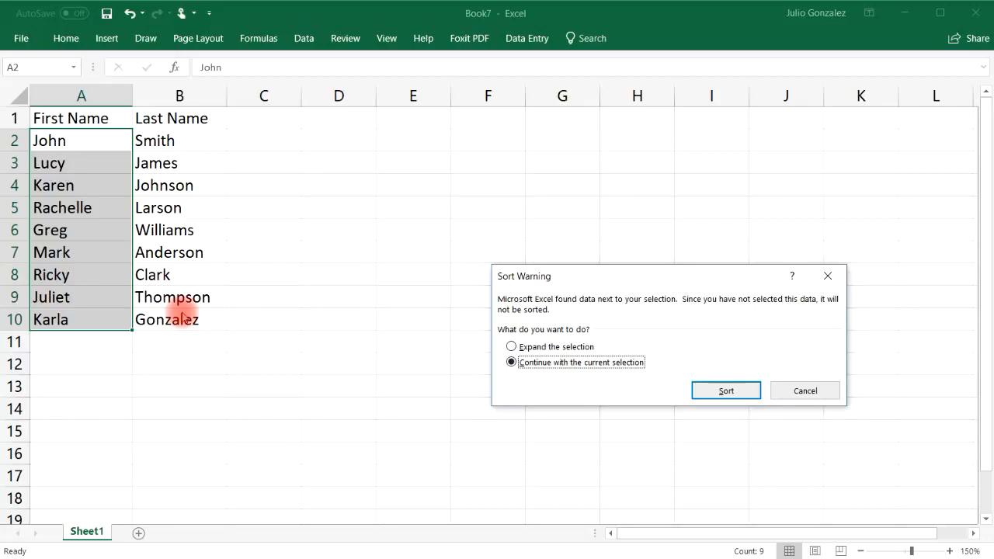
pyautogui.click(713, 384)
# Select row 3's now-mismatched name pair and the sorted first names to inspect the result
pyautogui.click(88, 175)
pyautogui.moveTo(68, 163); pyautogui.dragTo(180, 163)
pyautogui.moveTo(85, 138); pyautogui.dragTo(69, 314)
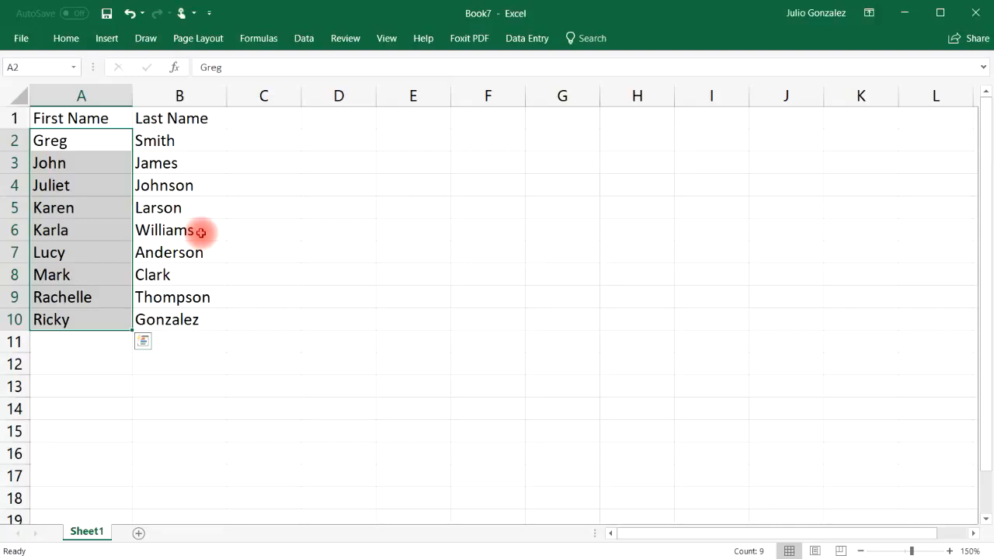
# Undo the column-only sort, then sort A2:A10 A to Z with the selection expanded
pyautogui.click(129, 13)
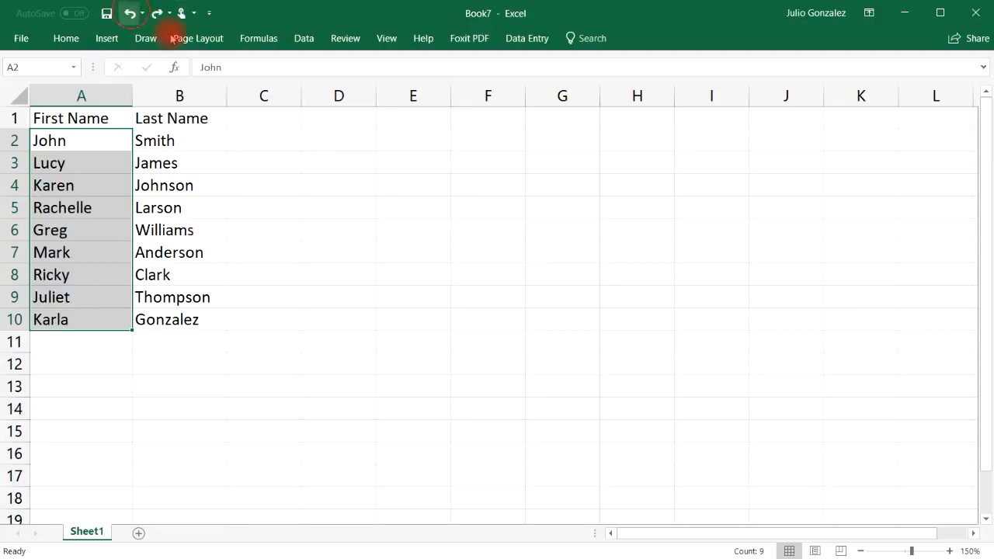
pyautogui.click(389, 252)
pyautogui.moveTo(73, 147); pyautogui.dragTo(49, 316)
pyautogui.rightClick(70, 141)
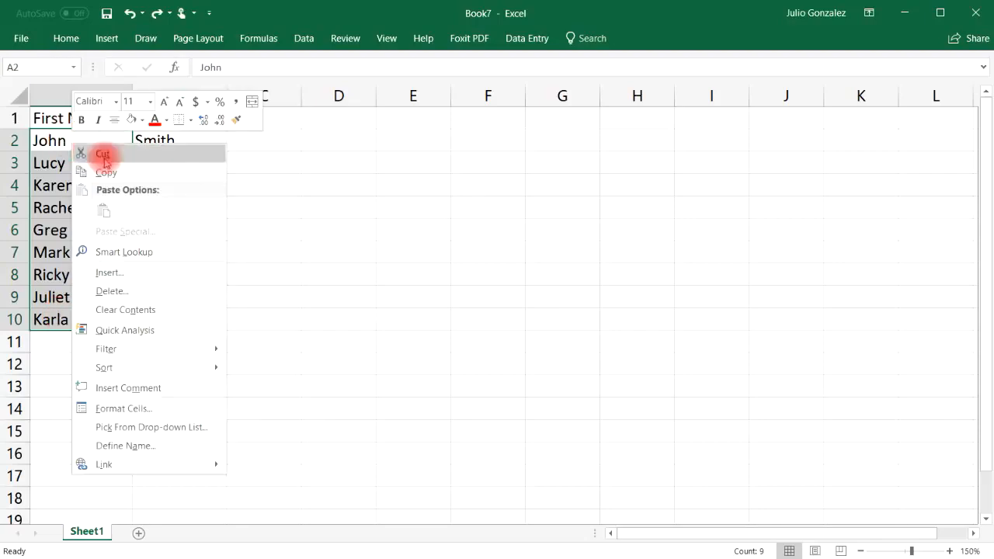
pyautogui.moveTo(177, 373)
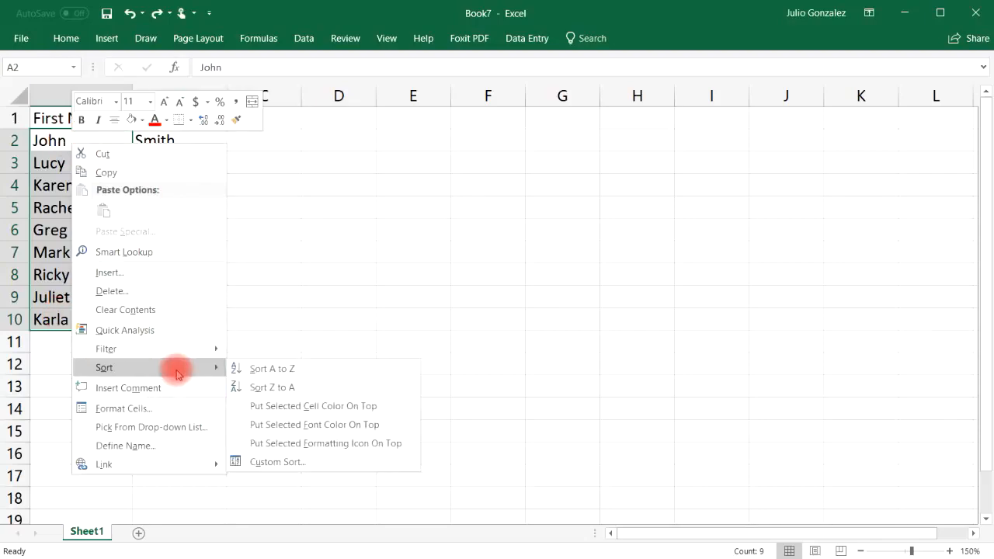
pyautogui.click(278, 370)
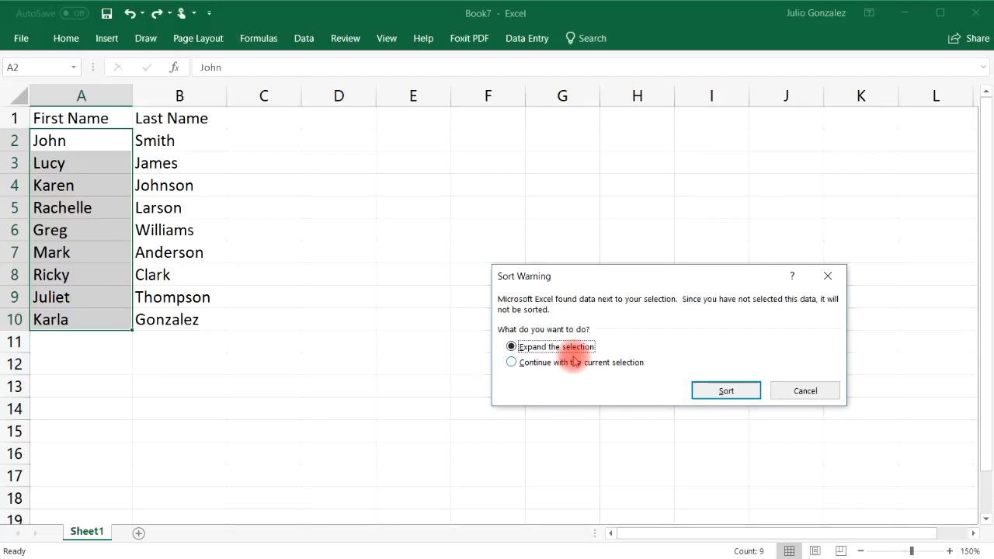
pyautogui.click(704, 391)
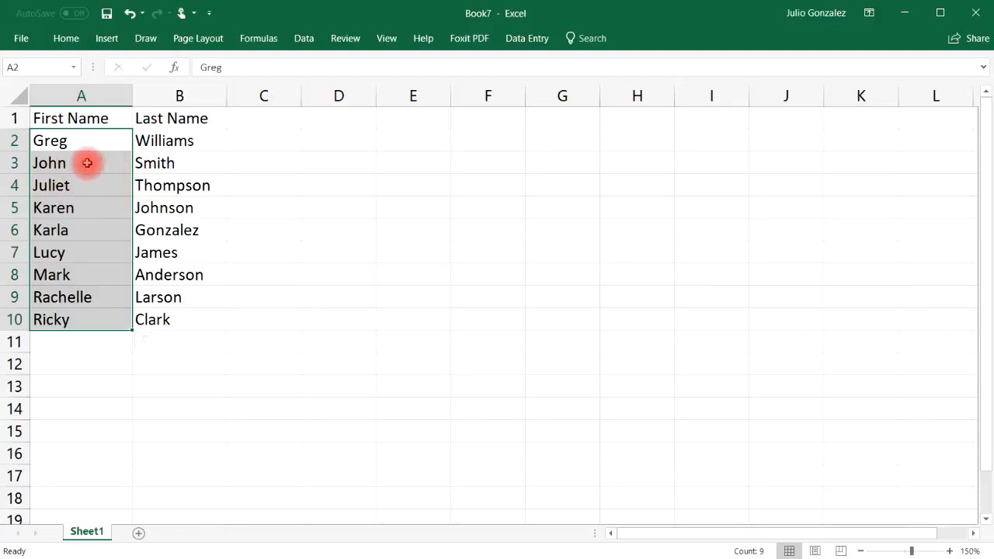
# Select several sorted first-and-last-name pairs to check they still match
pyautogui.click(61, 162)
pyautogui.moveTo(59, 162); pyautogui.dragTo(189, 169)
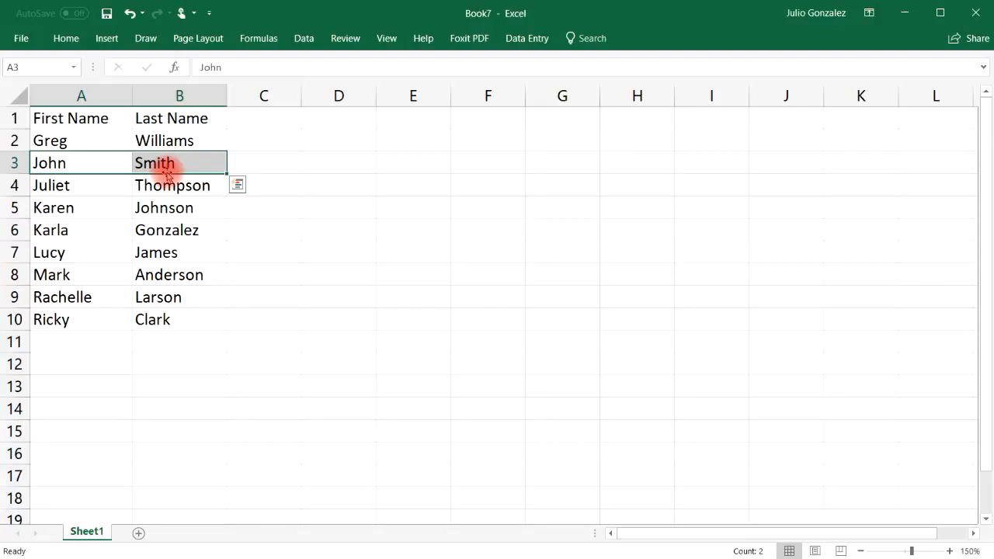
pyautogui.click(73, 140)
pyautogui.moveTo(114, 140); pyautogui.dragTo(140, 139)
pyautogui.moveTo(67, 275); pyautogui.dragTo(240, 278)
pyautogui.click(357, 275)
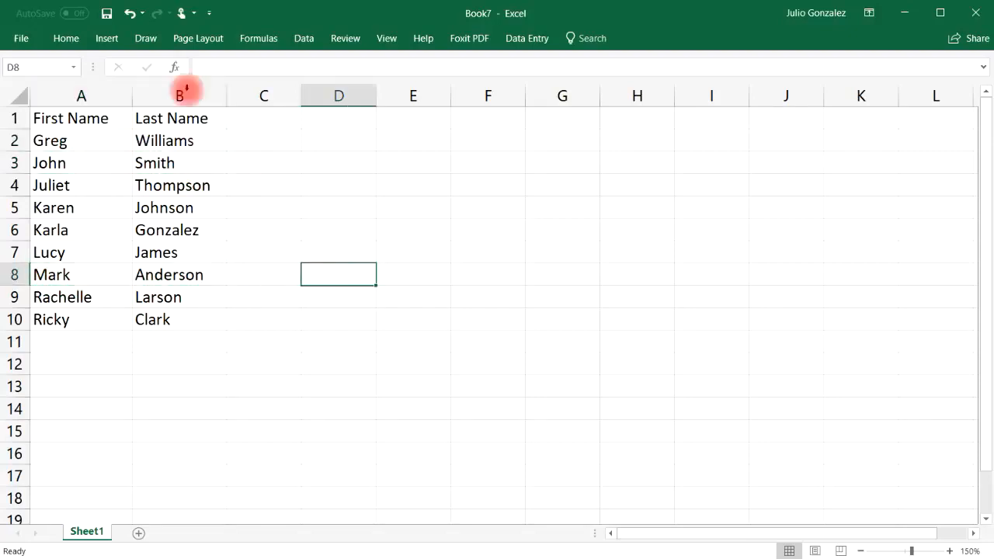
# Undo that sort and re-sort A2:B10 together A to Z by first name
pyautogui.click(131, 14)
pyautogui.click(266, 164)
pyautogui.moveTo(66, 138); pyautogui.dragTo(181, 320)
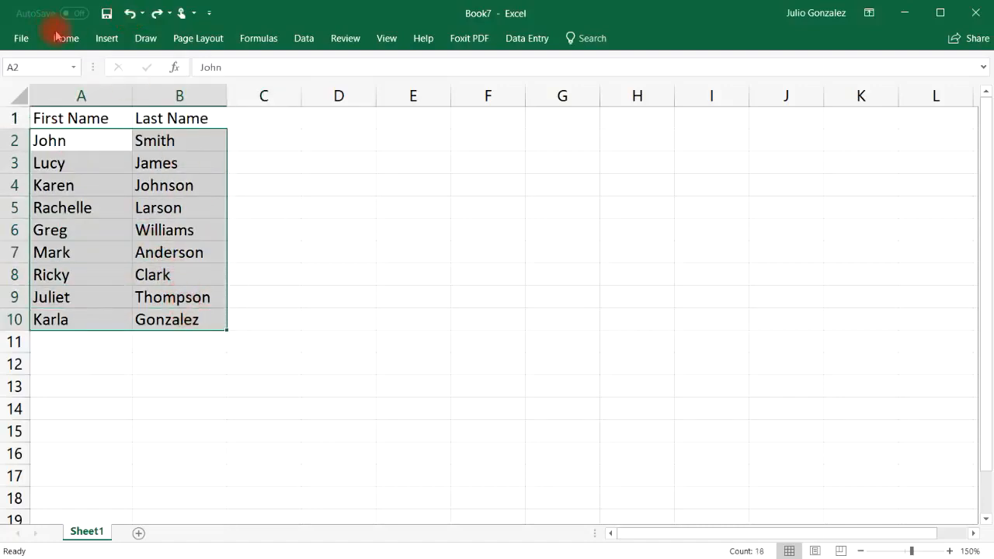
pyautogui.rightClick(80, 144)
pyautogui.moveTo(113, 366)
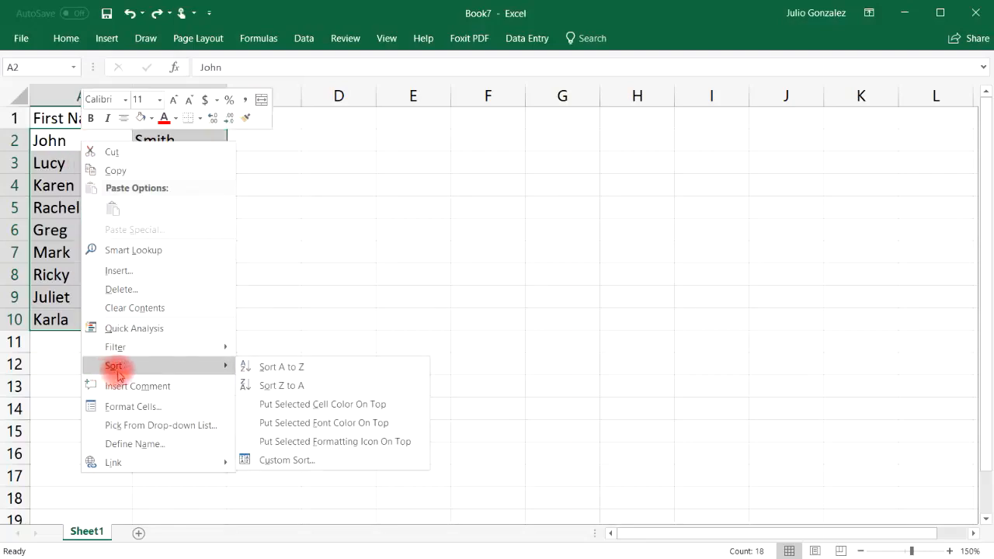
pyautogui.click(266, 365)
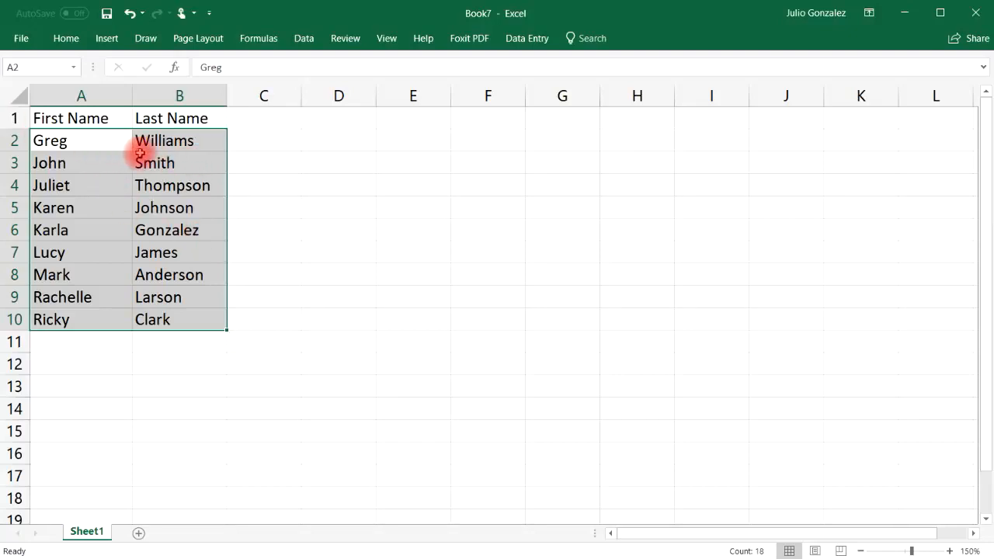
pyautogui.moveTo(90, 143); pyautogui.dragTo(66, 319)
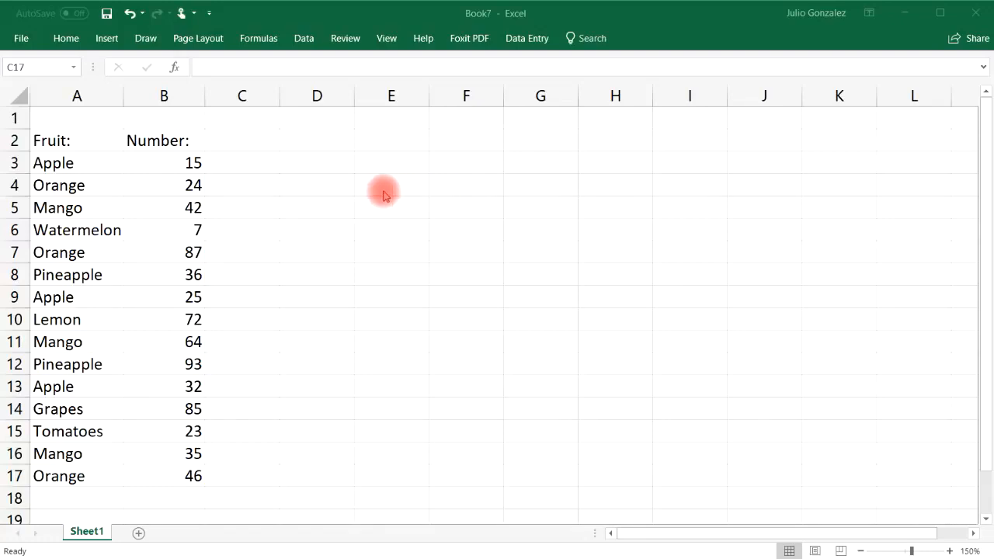
# Select the Fruit: and Number: headings and the Apple cells in A3, A9 and A13
pyautogui.click(82, 137)
pyautogui.click(157, 139)
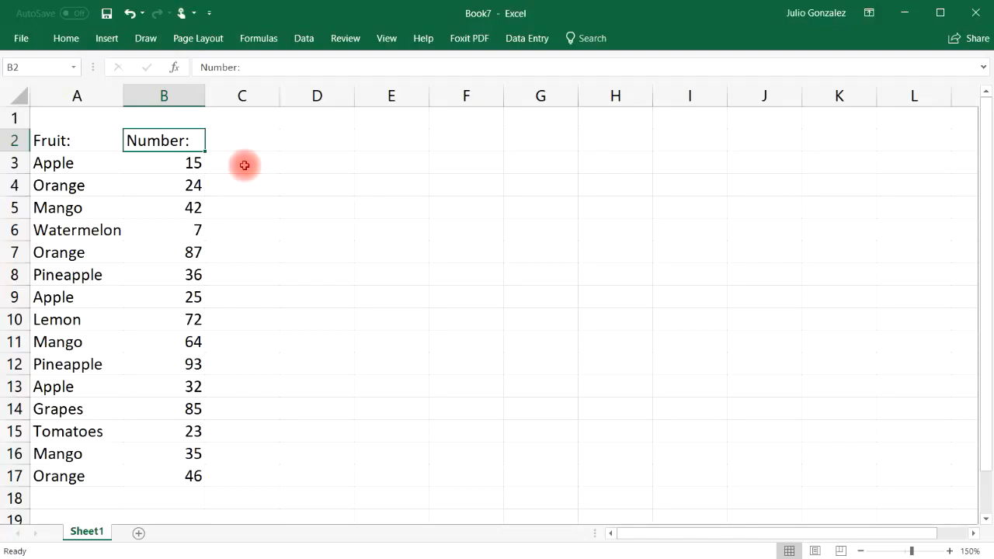
pyautogui.click(40, 163)
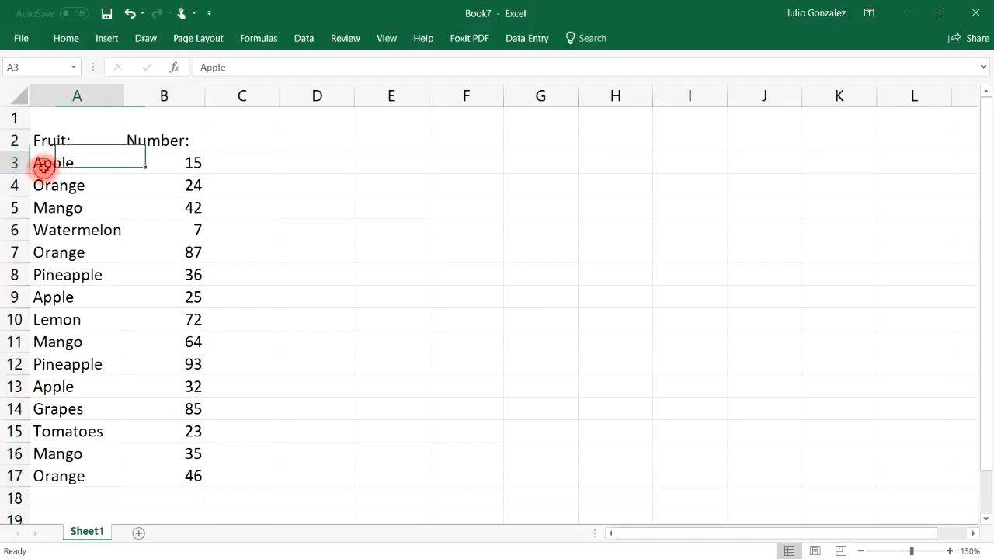
pyautogui.click(101, 303)
pyautogui.click(100, 386)
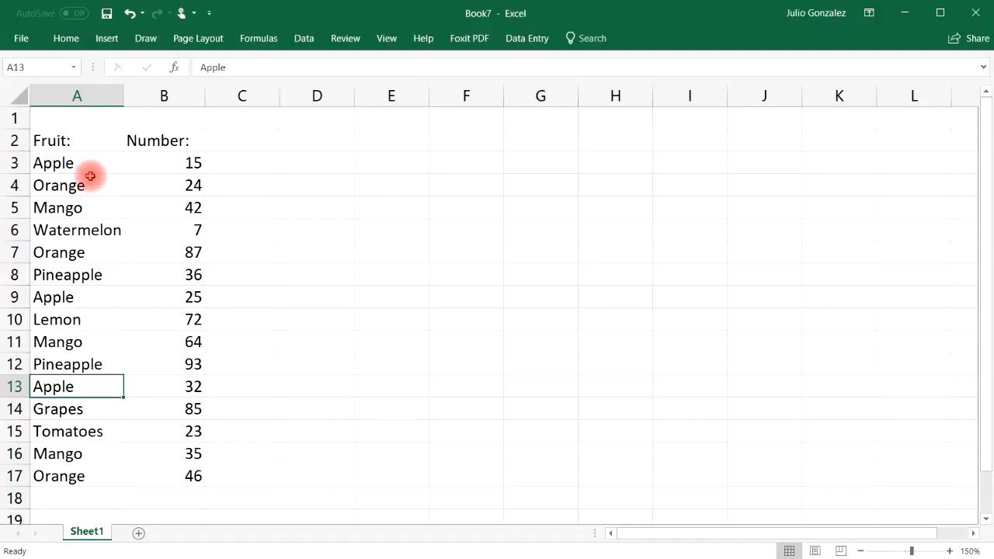
# Filter A3:A17 to the Apple rows, then undo twice, clearing the filter and B17's 46
pyautogui.moveTo(85, 160); pyautogui.dragTo(93, 468)
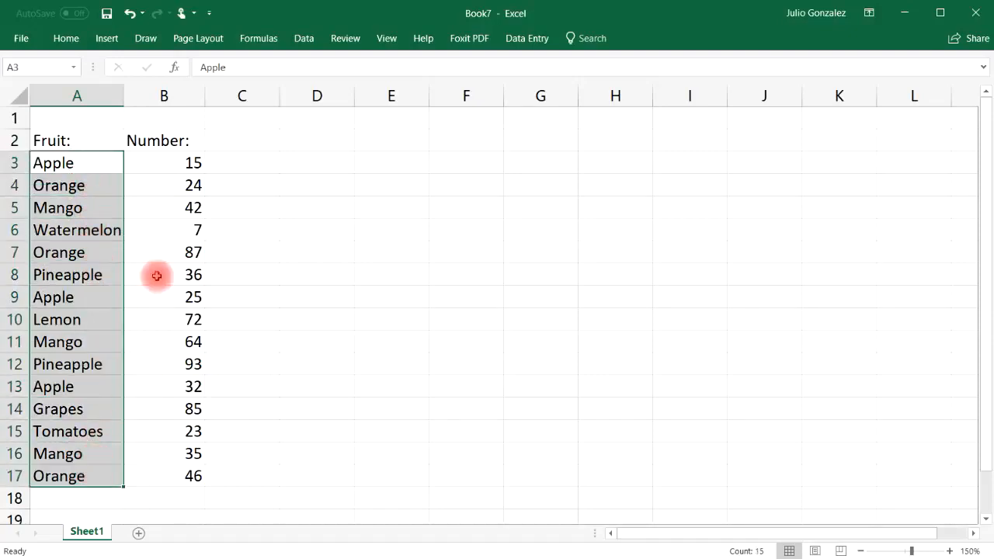
pyautogui.rightClick(102, 162)
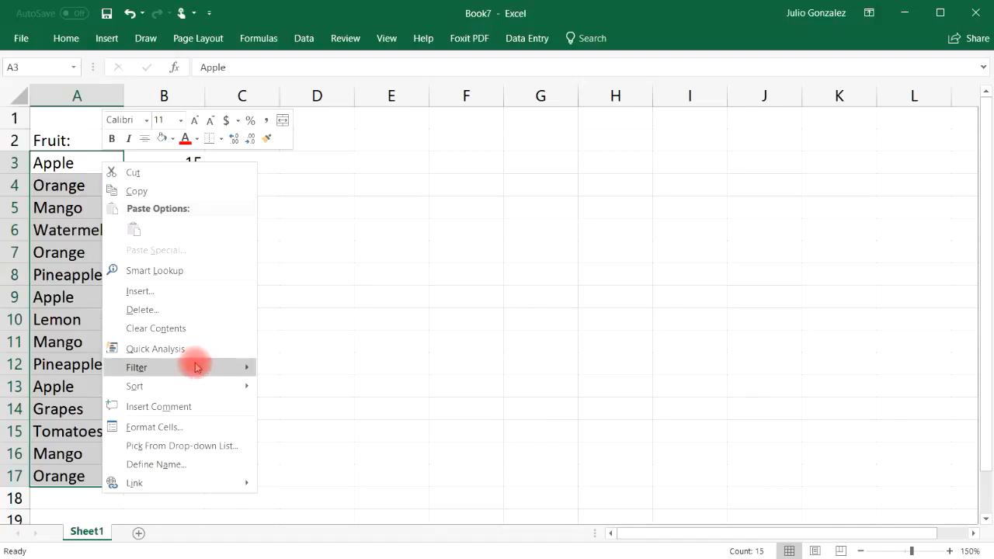
pyautogui.moveTo(195, 369)
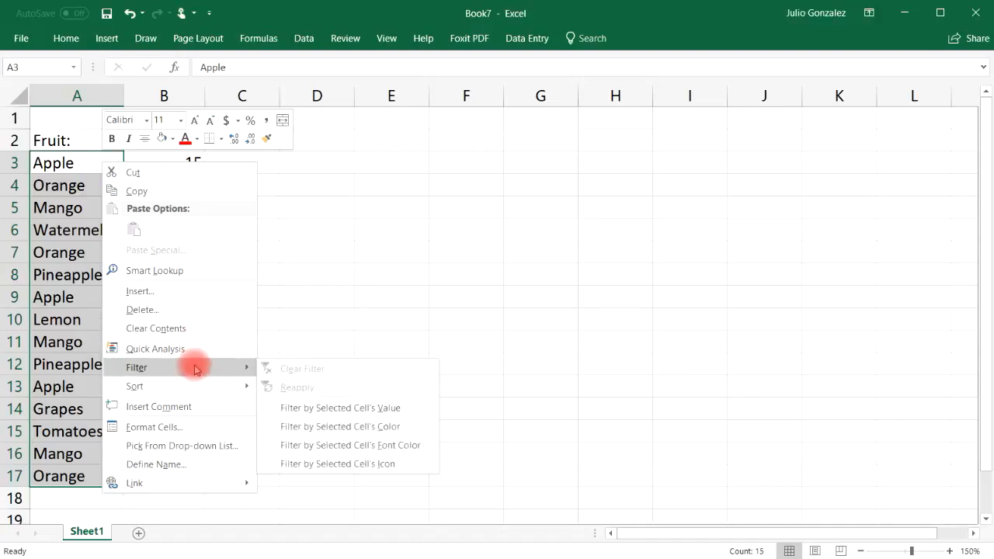
pyautogui.click(300, 409)
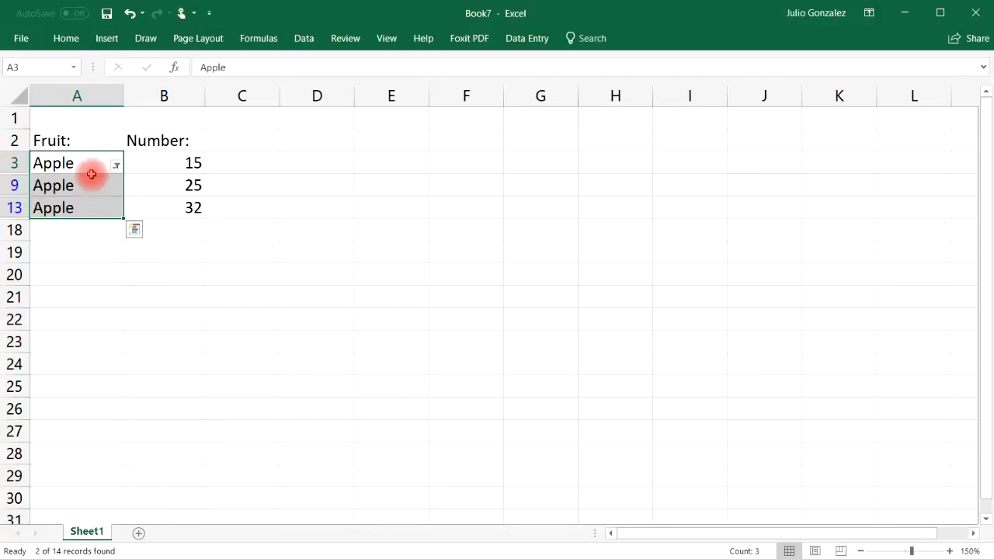
pyautogui.click(117, 167)
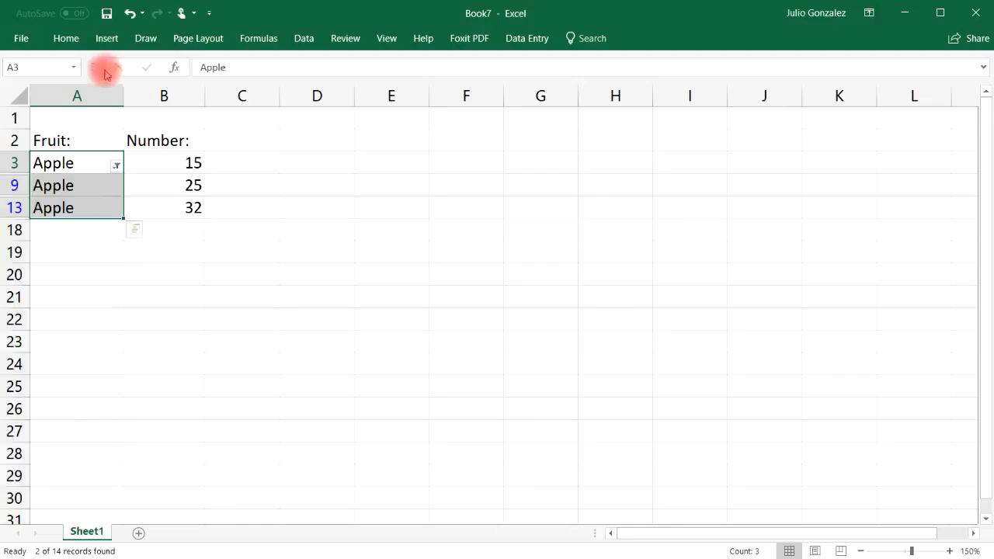
pyautogui.click(130, 14)
pyautogui.click(130, 14)
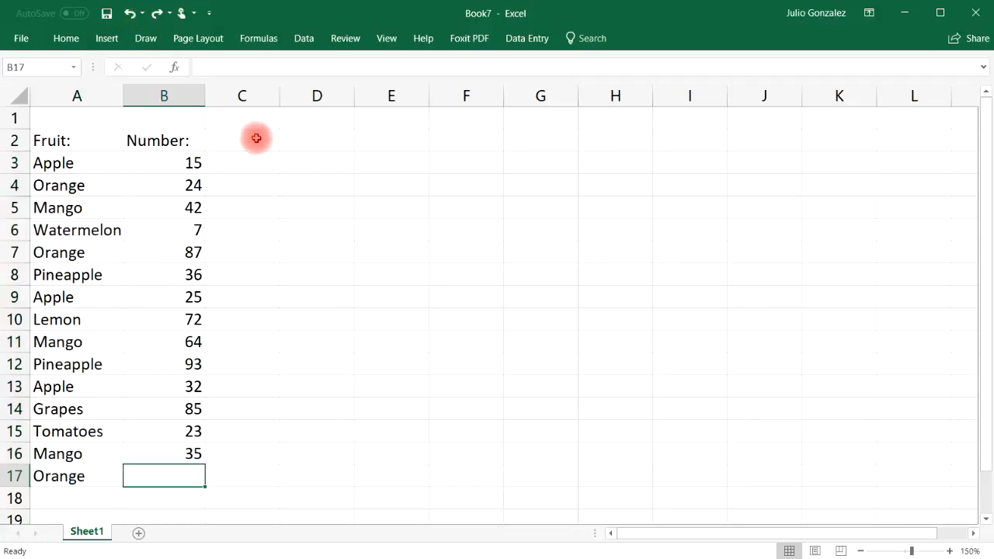
# Insert three blank columns before the table, shifting it to columns D and E
pyautogui.rightClick(51, 95)
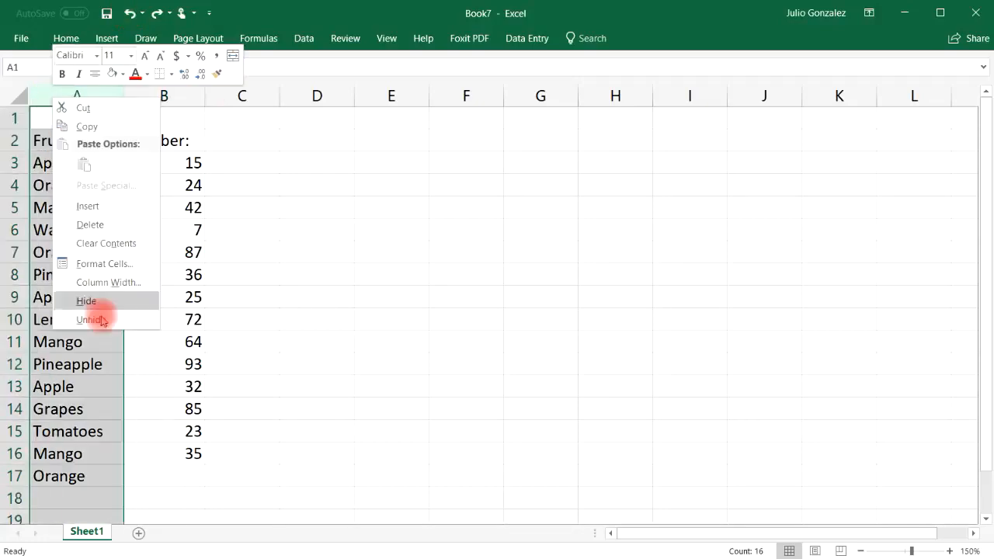
pyautogui.click(115, 203)
pyautogui.rightClick(69, 95)
pyautogui.click(108, 207)
pyautogui.rightClick(77, 95)
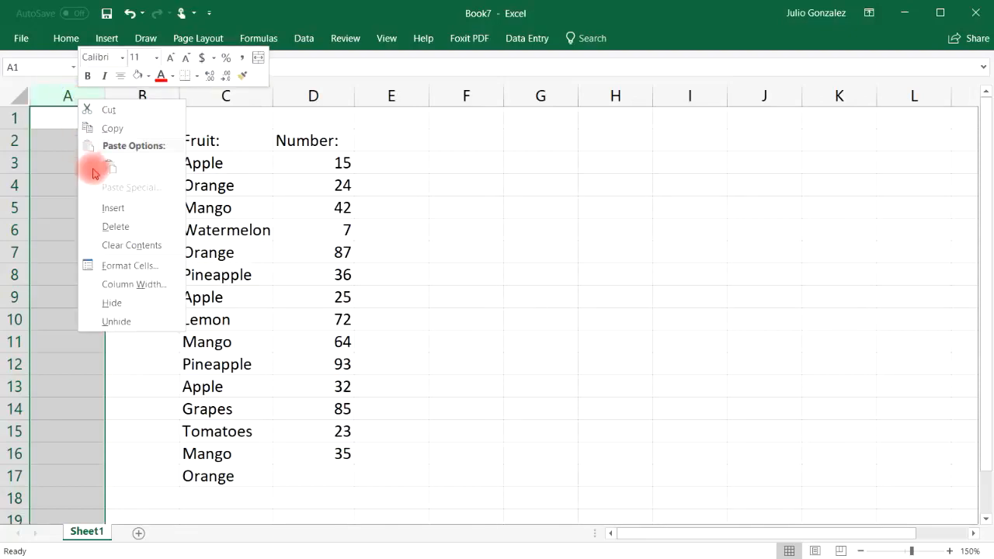
pyautogui.click(107, 208)
pyautogui.click(560, 205)
# Filter D2:D17 by the Fruit: heading value, then undo the filter that hid every row
pyautogui.moveTo(297, 140); pyautogui.dragTo(287, 477)
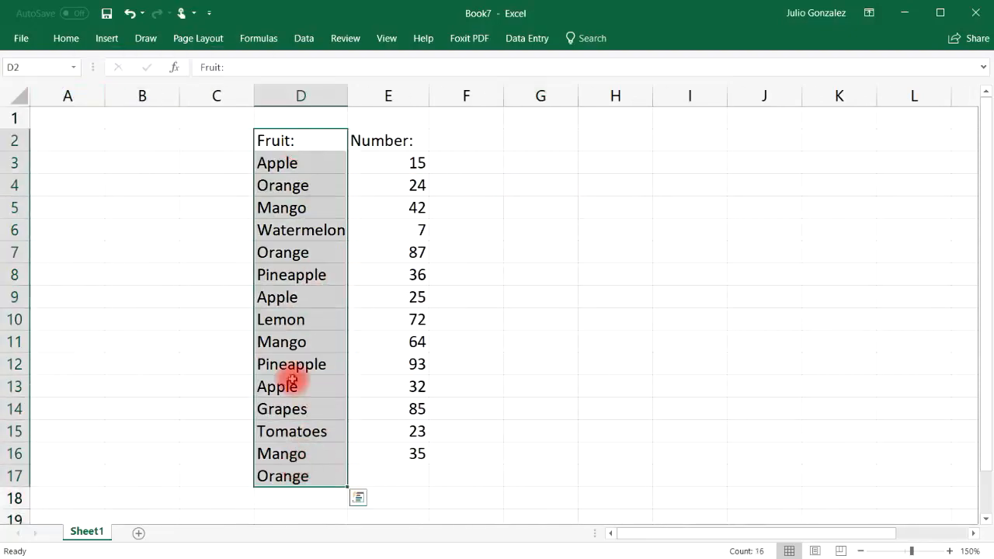
pyautogui.rightClick(277, 166)
pyautogui.moveTo(342, 391)
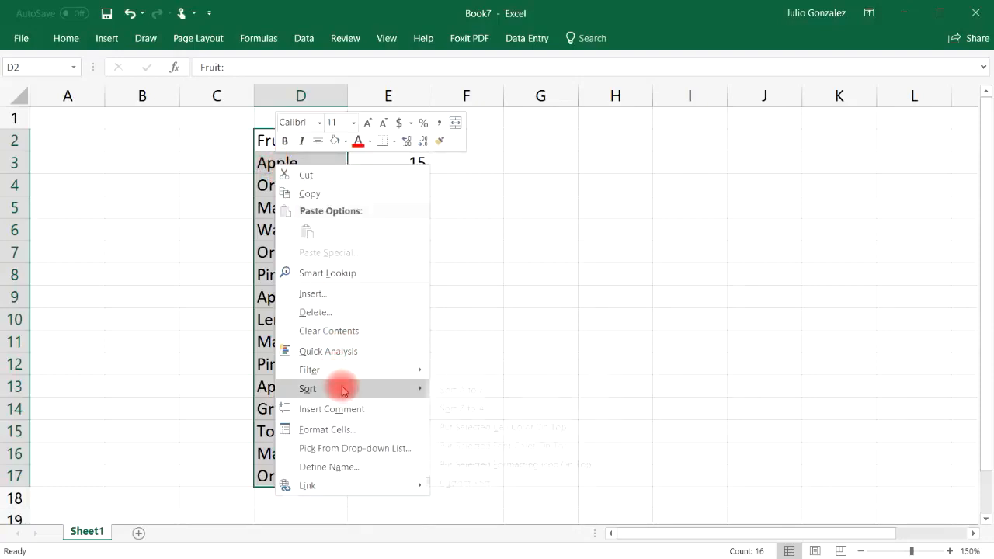
pyautogui.moveTo(344, 371)
pyautogui.click(544, 407)
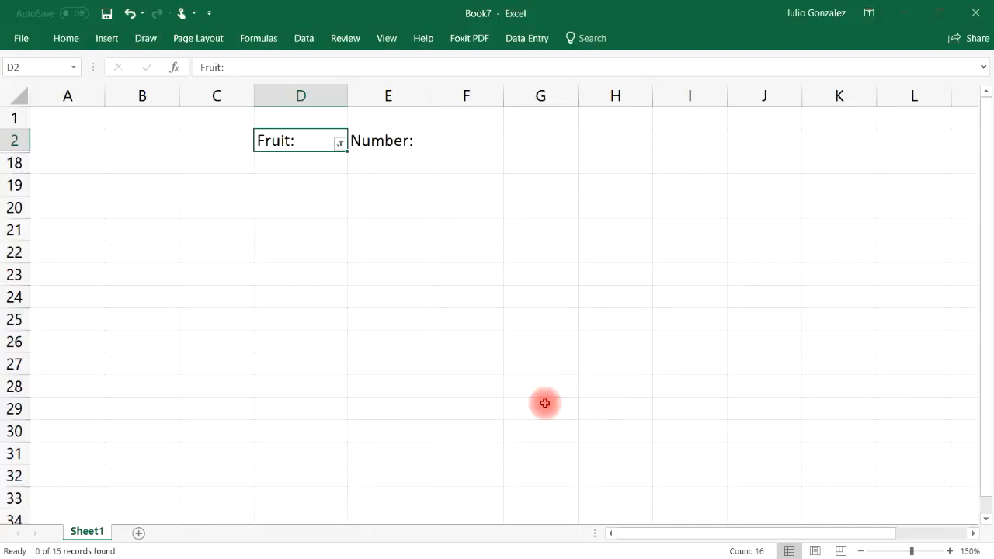
pyautogui.click(320, 140)
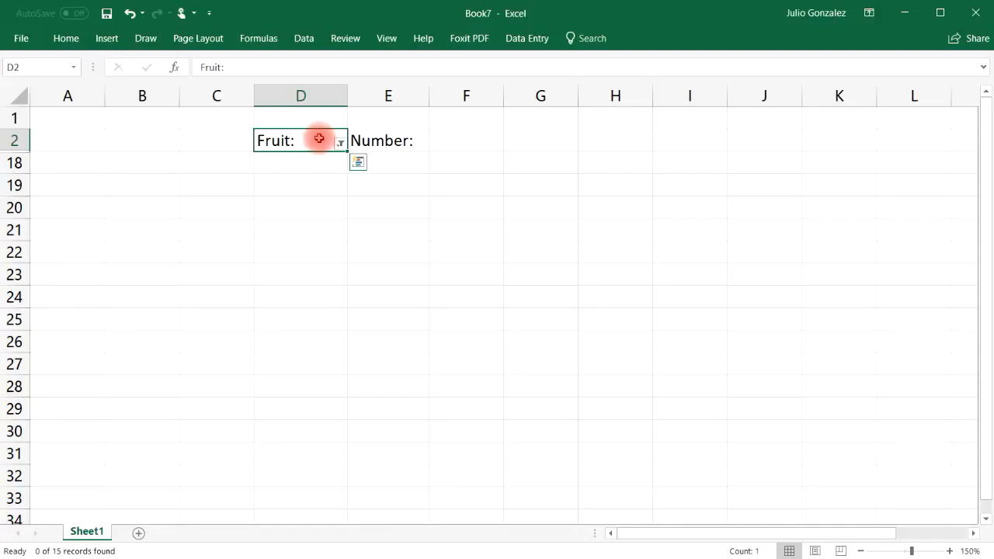
pyautogui.click(130, 14)
# Filter the fruit names D3:D17 to Apple rows only, then undo to show all rows
pyautogui.moveTo(285, 163); pyautogui.dragTo(284, 478)
pyautogui.rightClick(293, 167)
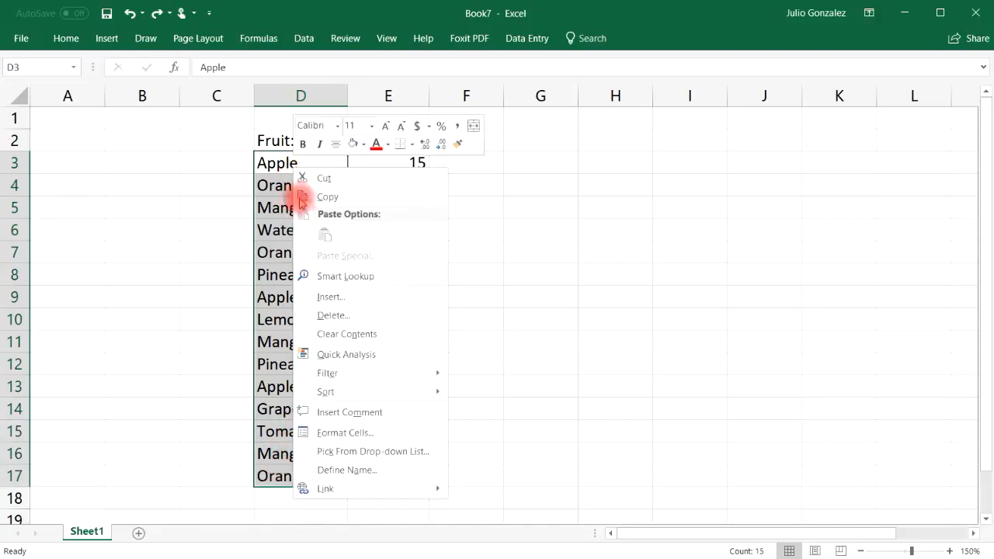
pyautogui.moveTo(362, 373)
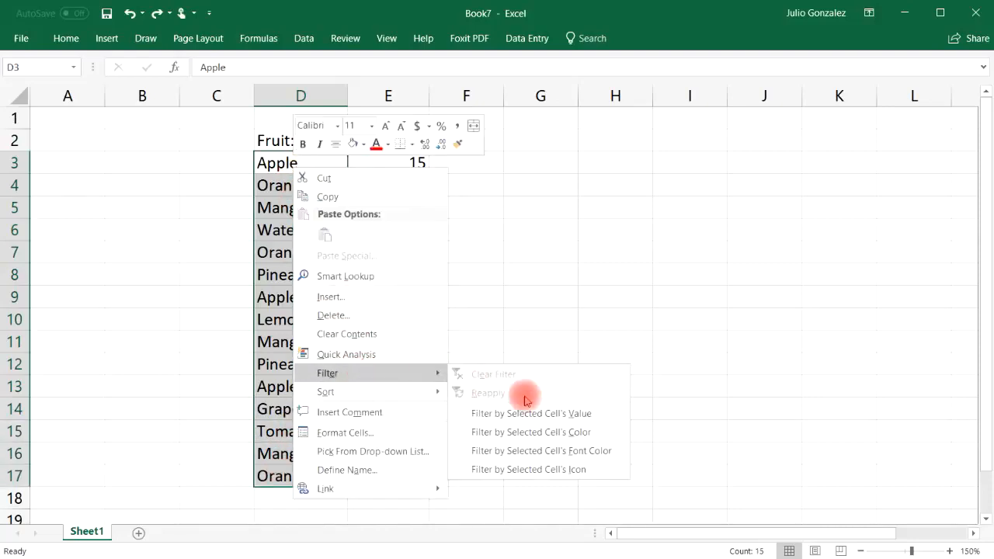
pyautogui.click(562, 414)
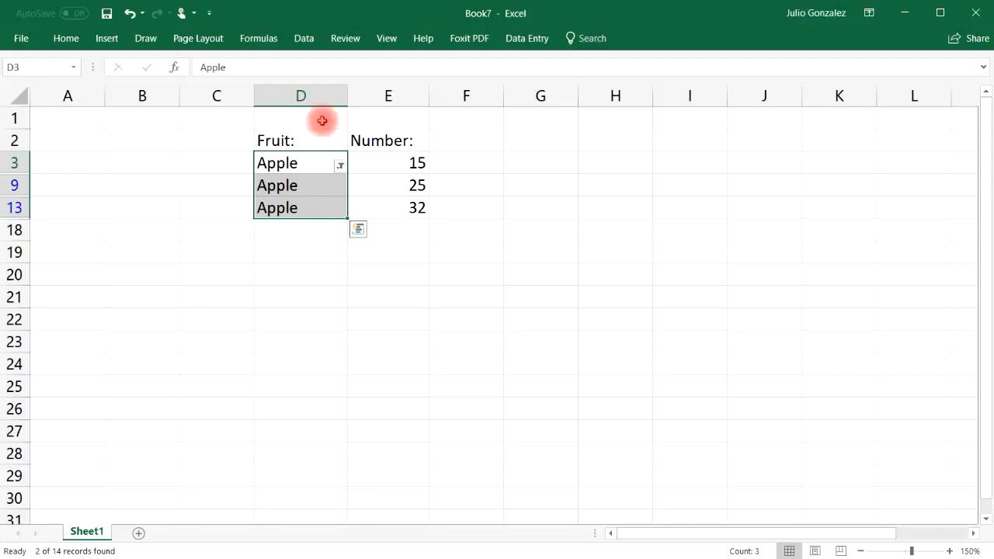
pyautogui.click(130, 14)
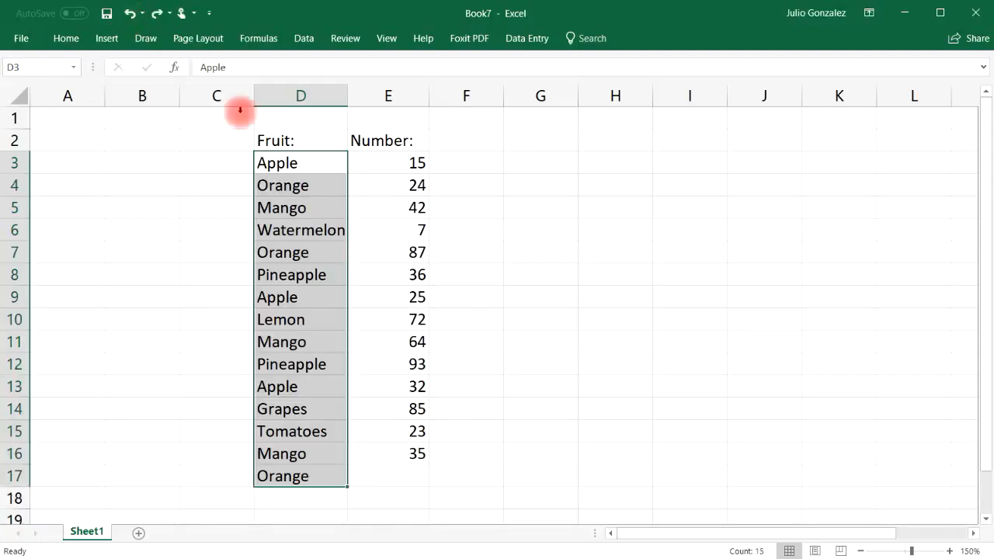
# Filter the list by the Orange value in D7, then undo the Orange filter
pyautogui.click(242, 294)
pyautogui.click(312, 256)
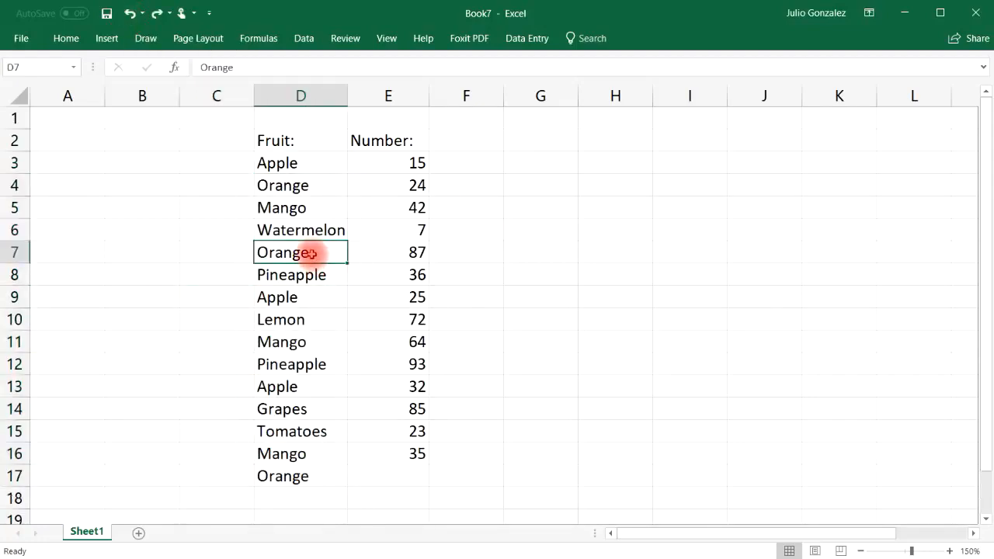
pyautogui.rightClick(312, 253)
pyautogui.moveTo(377, 459)
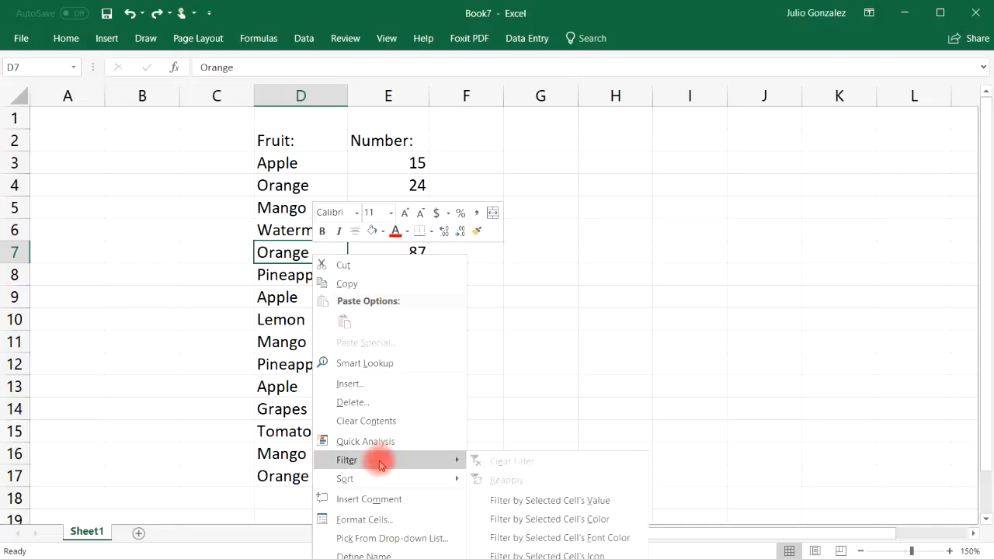
pyautogui.click(564, 503)
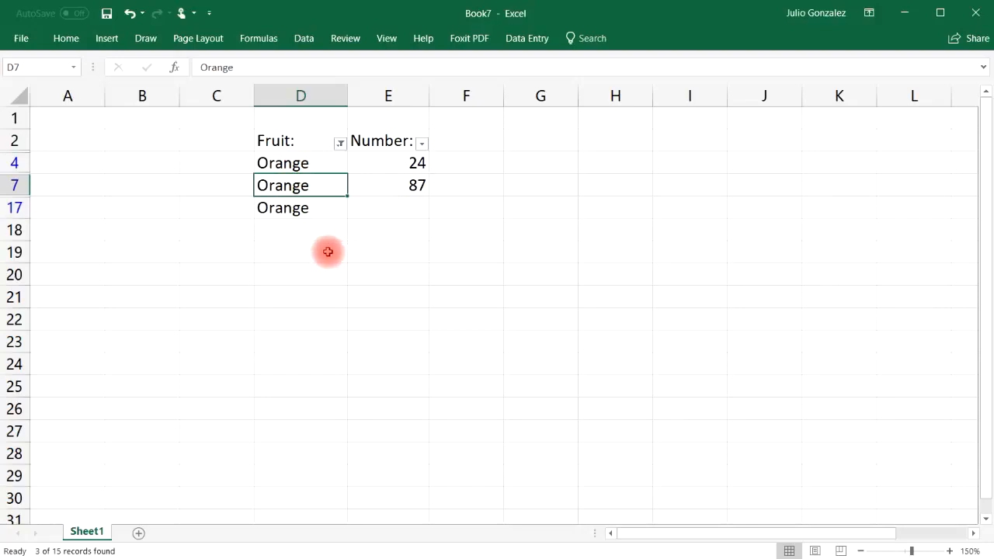
pyautogui.click(128, 13)
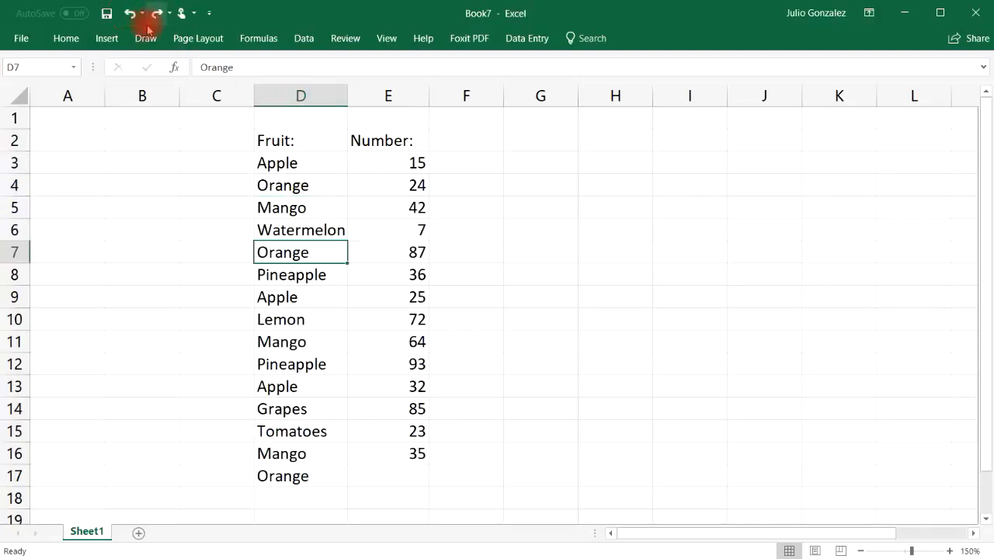
# Enter 73 in cell E17 for the last Orange row
pyautogui.click(395, 471)
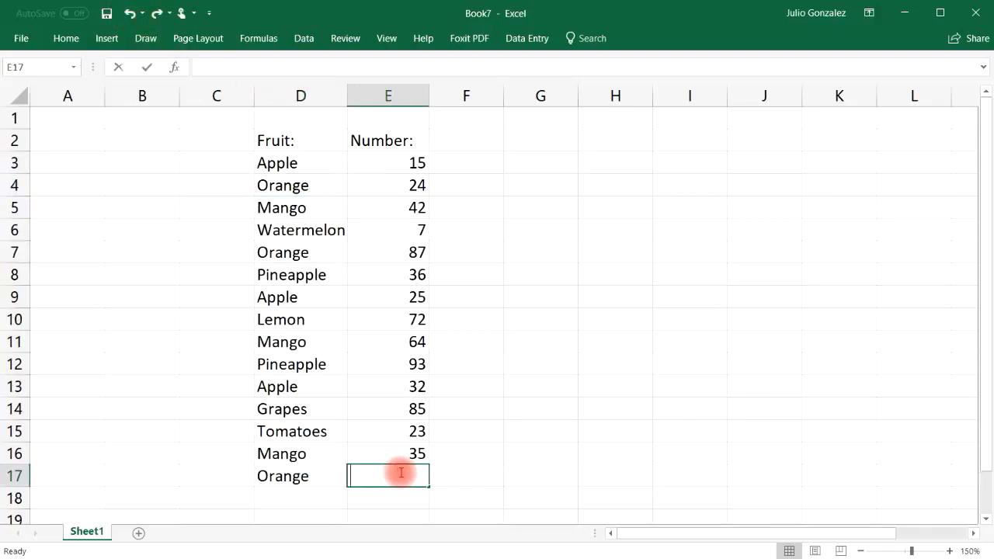
pyautogui.write('73')
pyautogui.click(516, 475)
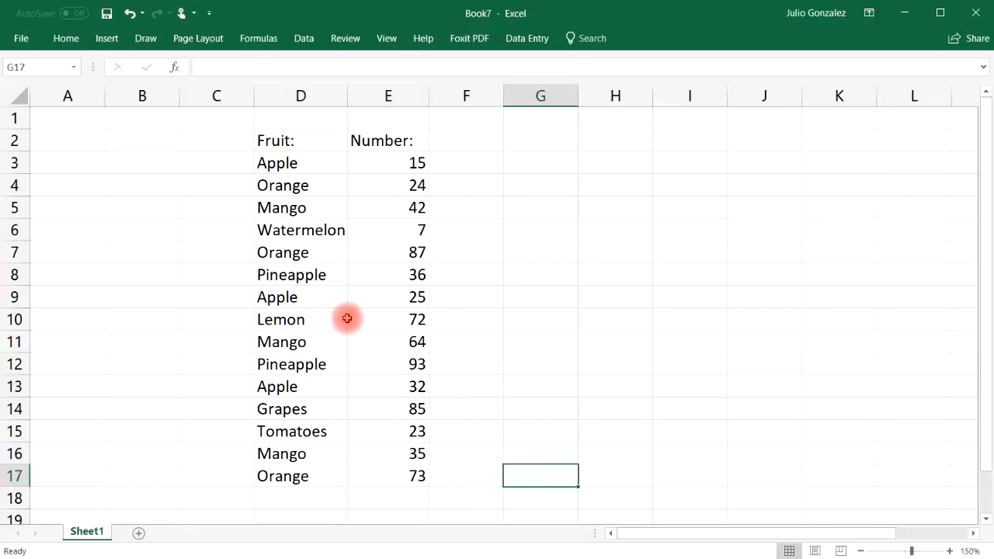
pyautogui.rightClick(296, 346)
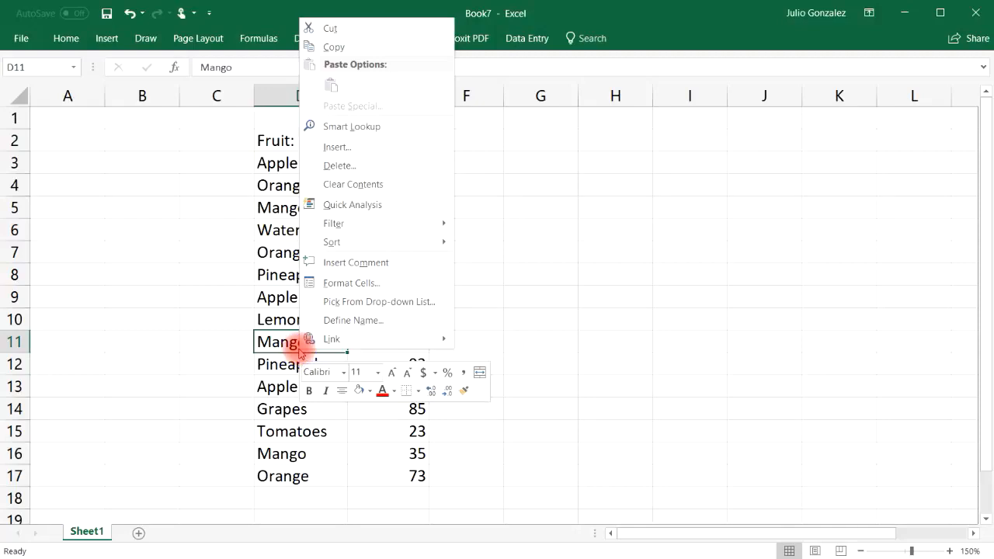
pyautogui.moveTo(384, 243)
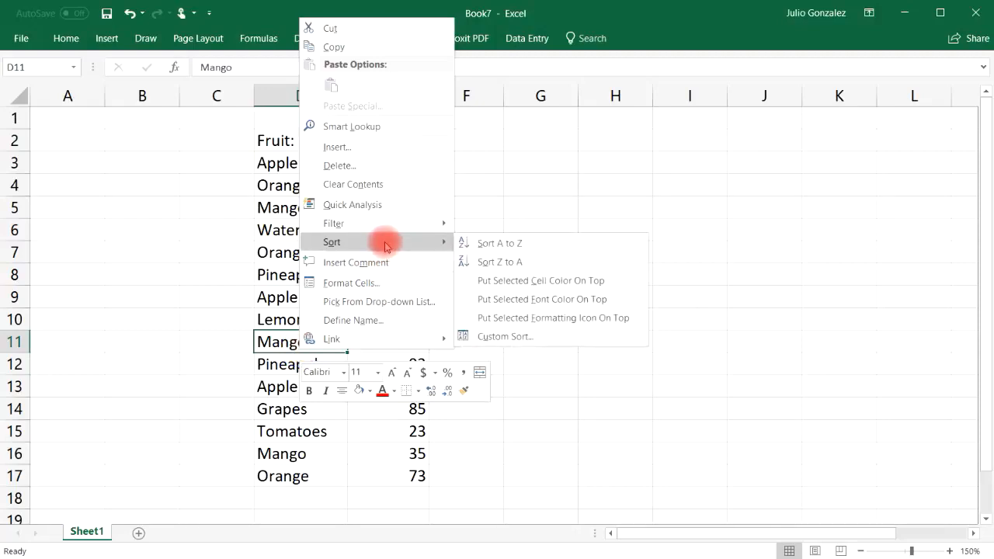
pyautogui.moveTo(433, 222)
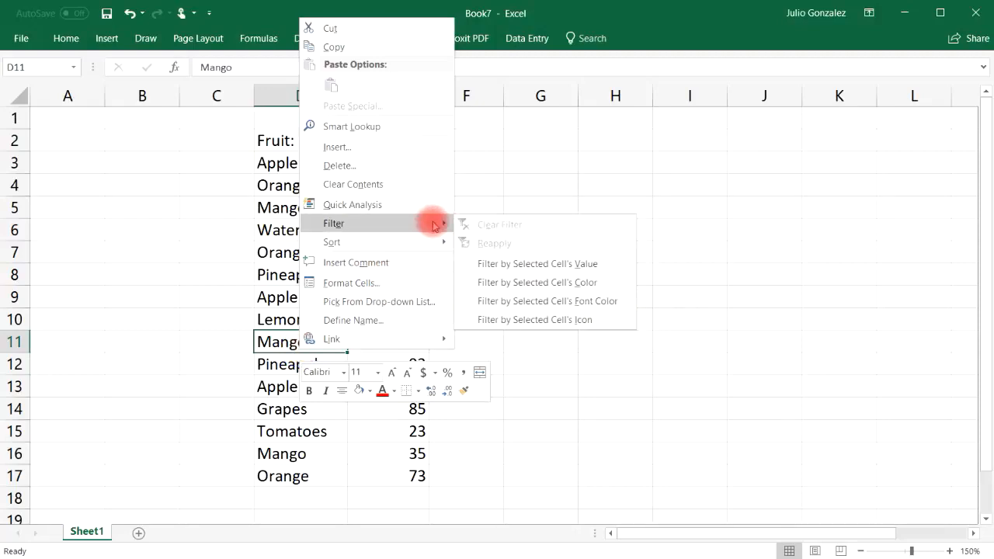
pyautogui.click(538, 262)
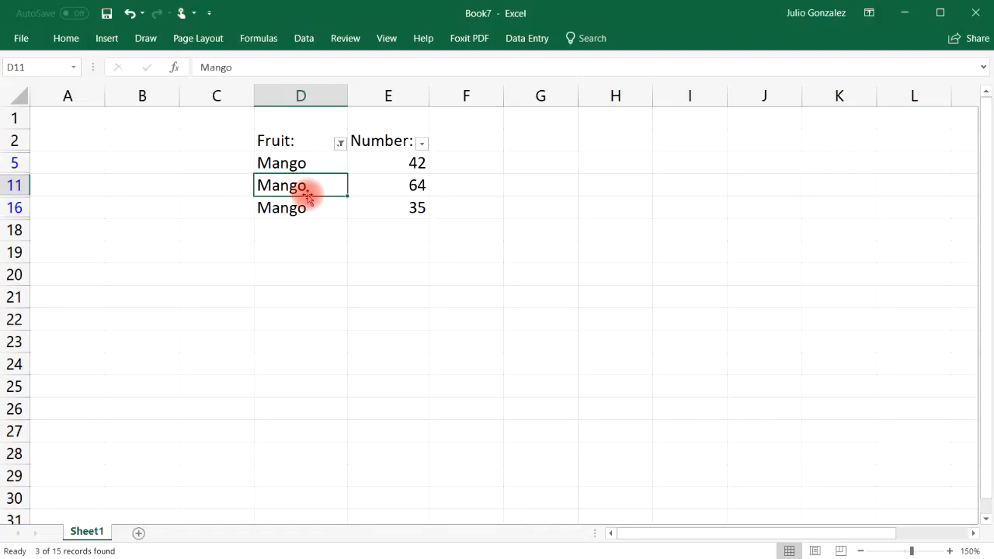
pyautogui.click(133, 14)
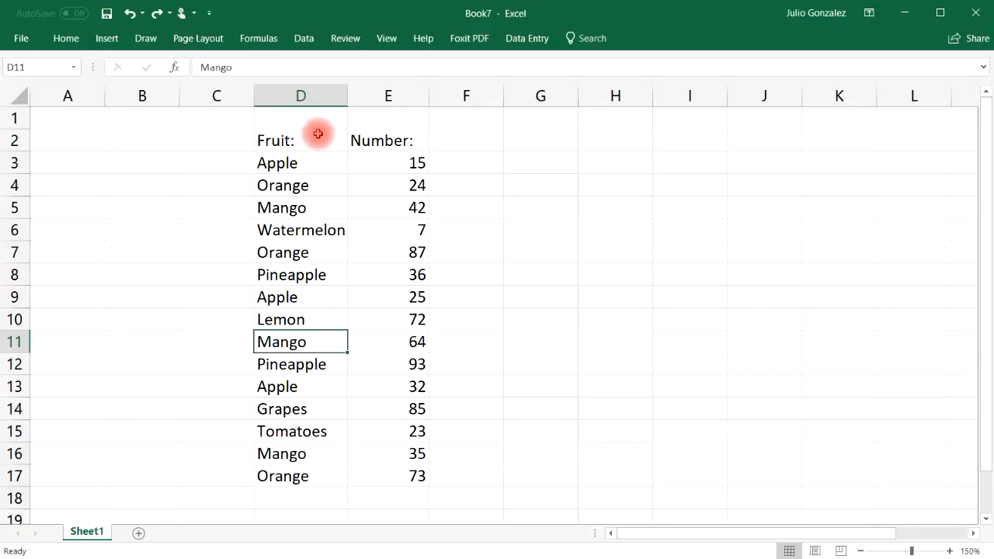
# Convert D2:E17 into a table with headers
pyautogui.moveTo(264, 140); pyautogui.dragTo(420, 477)
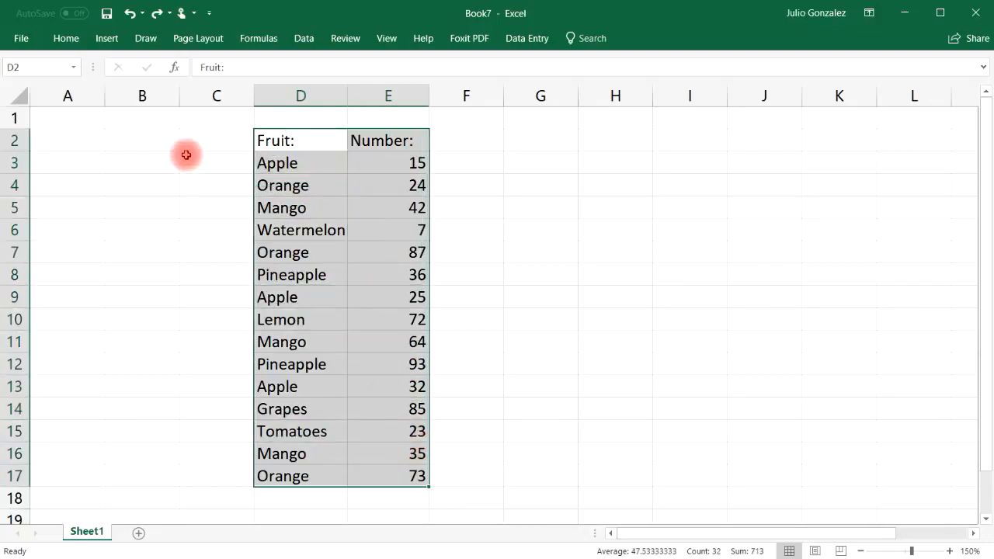
pyautogui.click(107, 38)
pyautogui.click(124, 68)
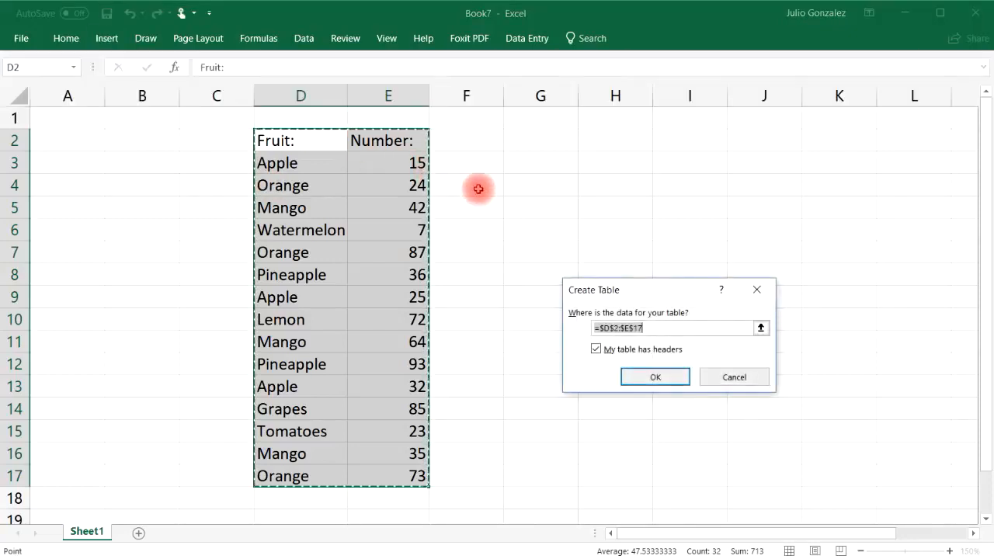
pyautogui.click(657, 378)
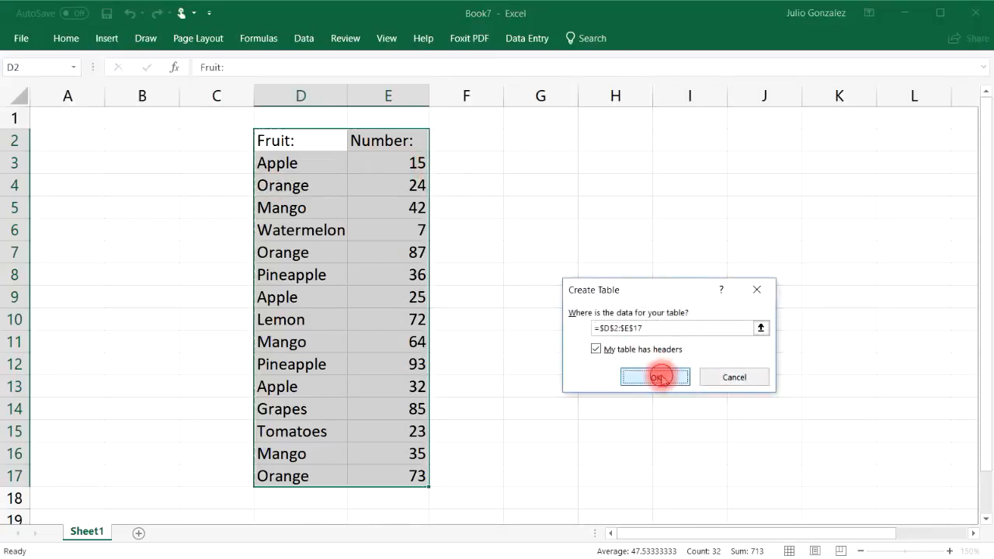
pyautogui.click(502, 294)
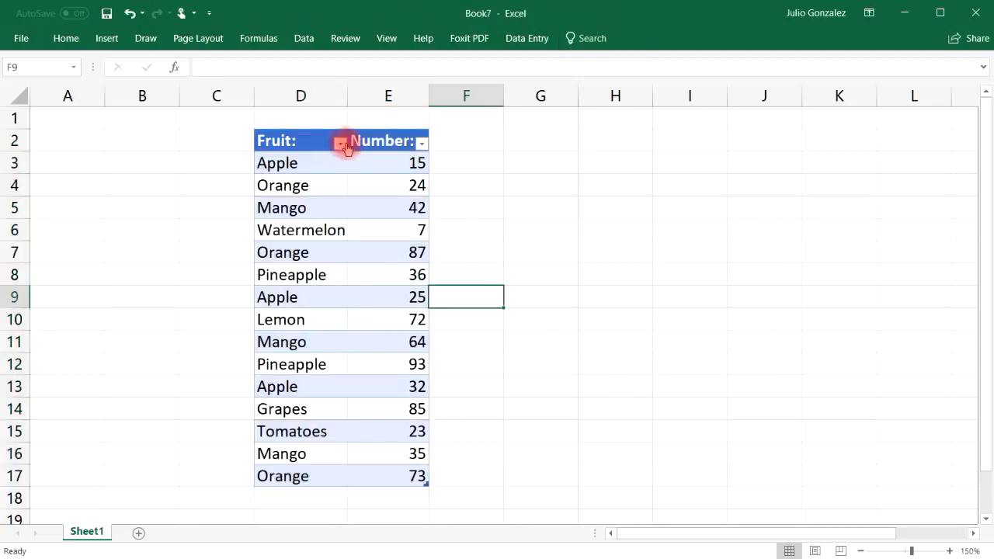
# Filter the Fruit column to Apple, Grapes, Mango and Orange
pyautogui.click(341, 143)
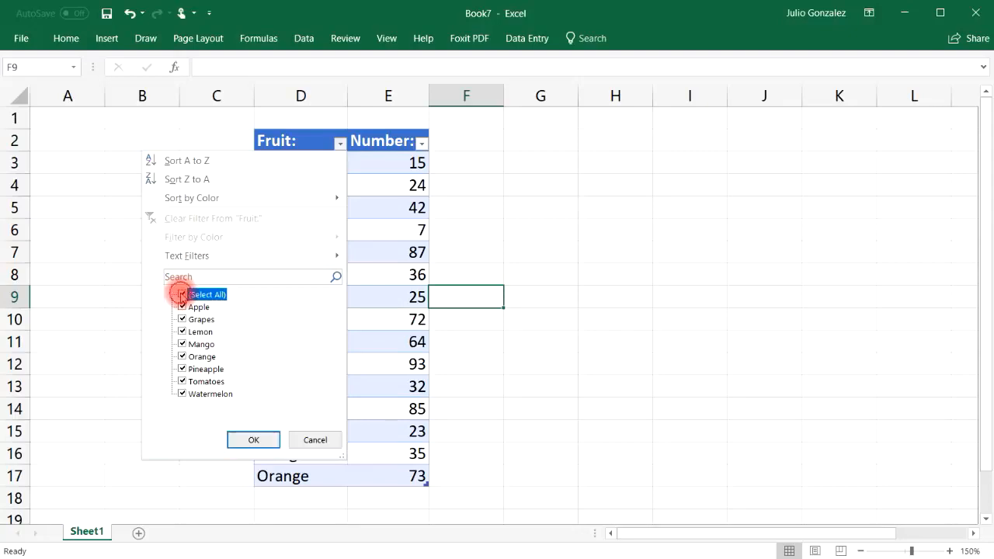
pyautogui.click(184, 308)
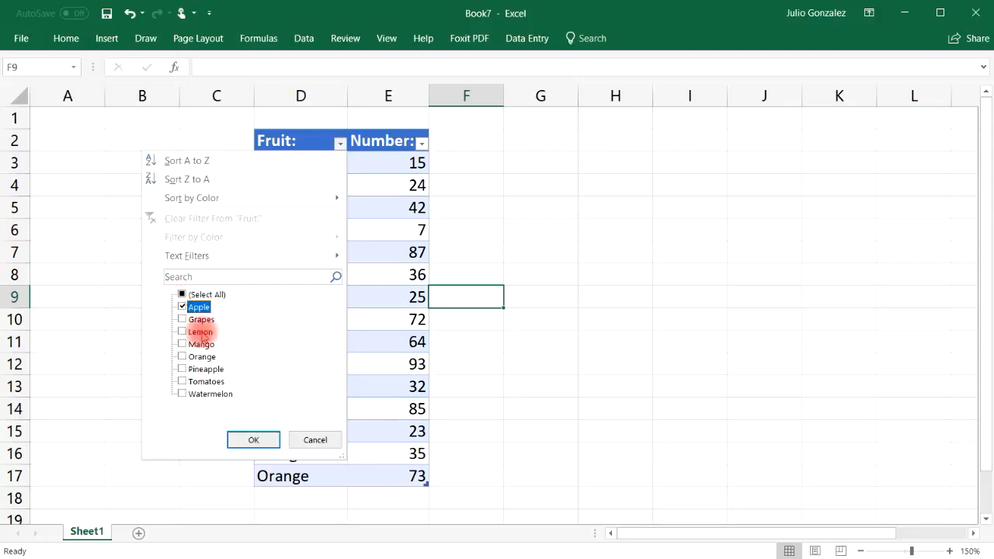
pyautogui.click(256, 440)
pyautogui.click(340, 143)
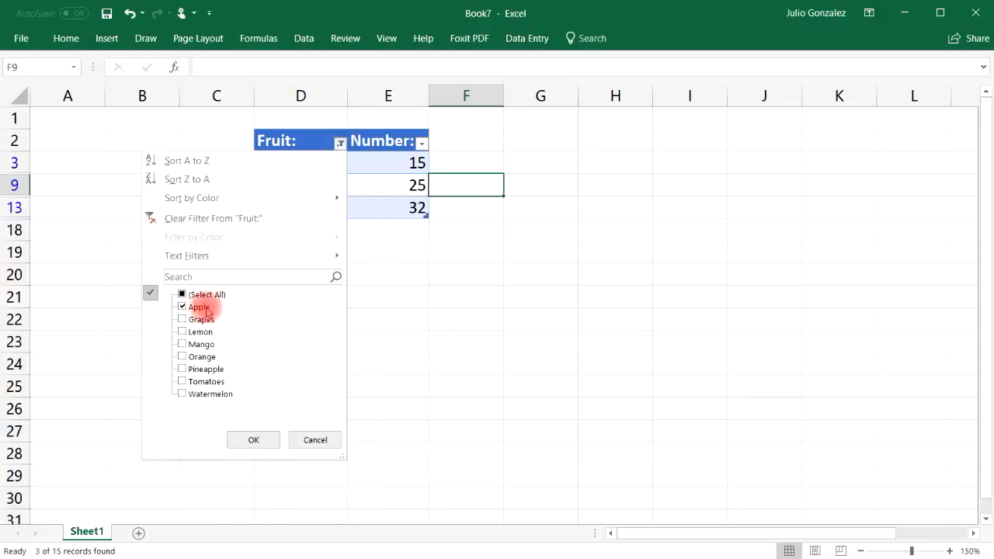
pyautogui.click(183, 320)
pyautogui.click(254, 440)
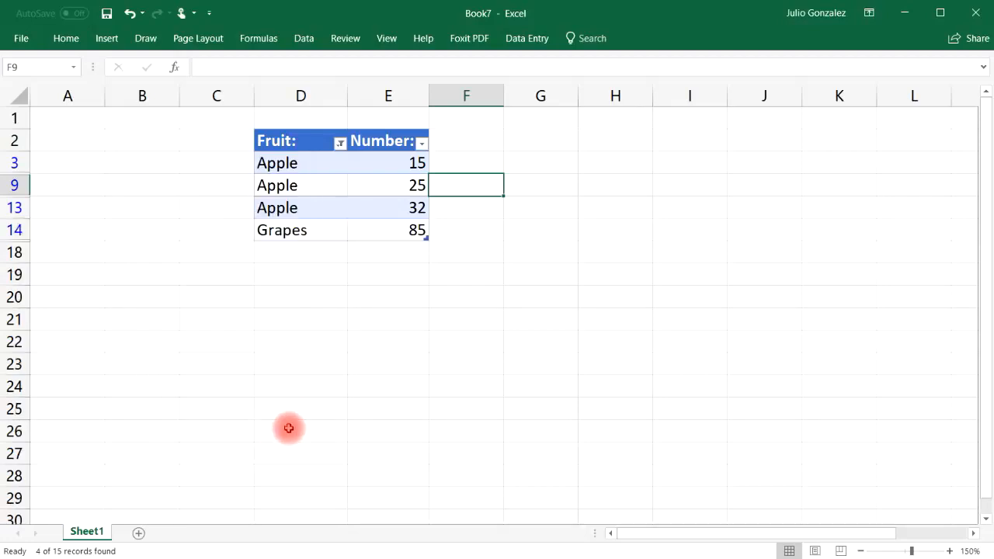
pyautogui.click(338, 144)
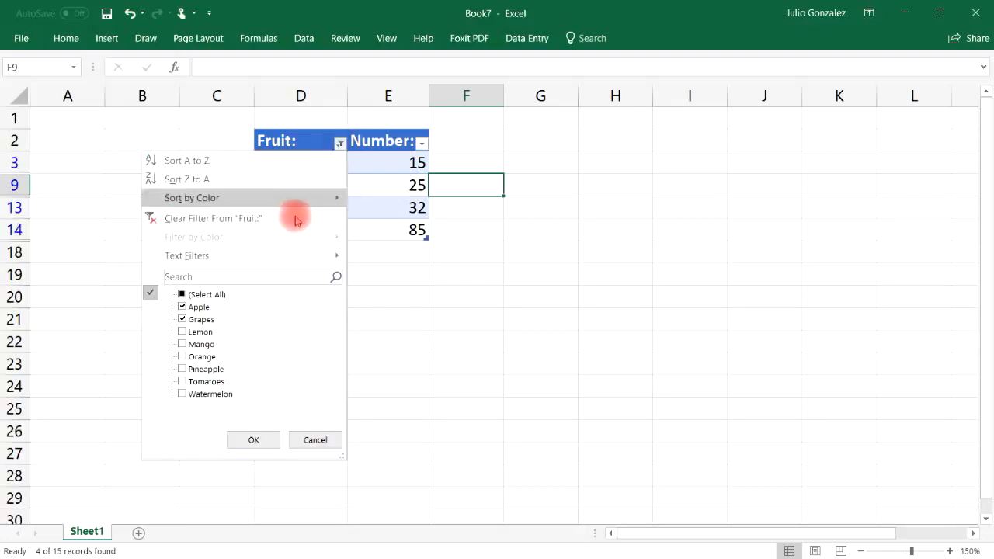
pyautogui.click(183, 357)
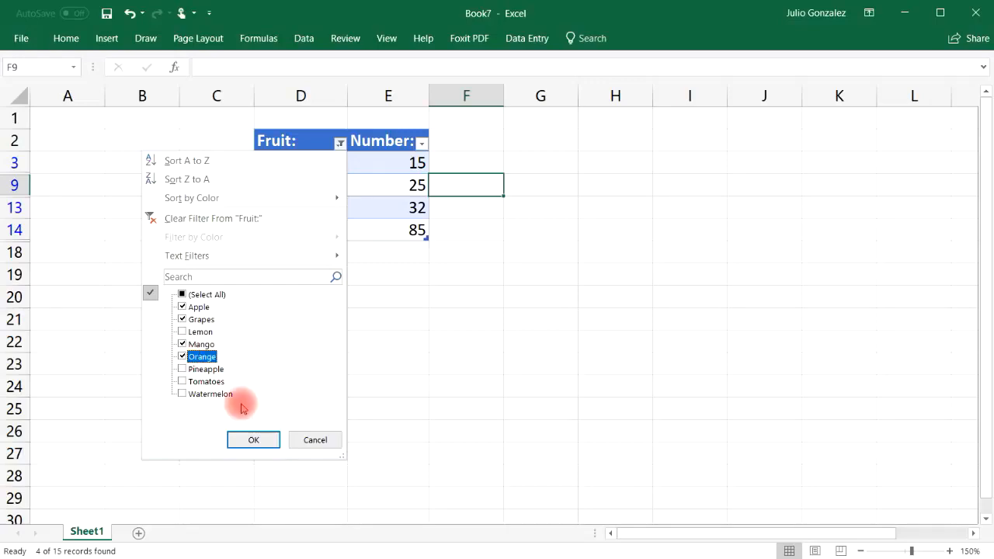
pyautogui.click(267, 439)
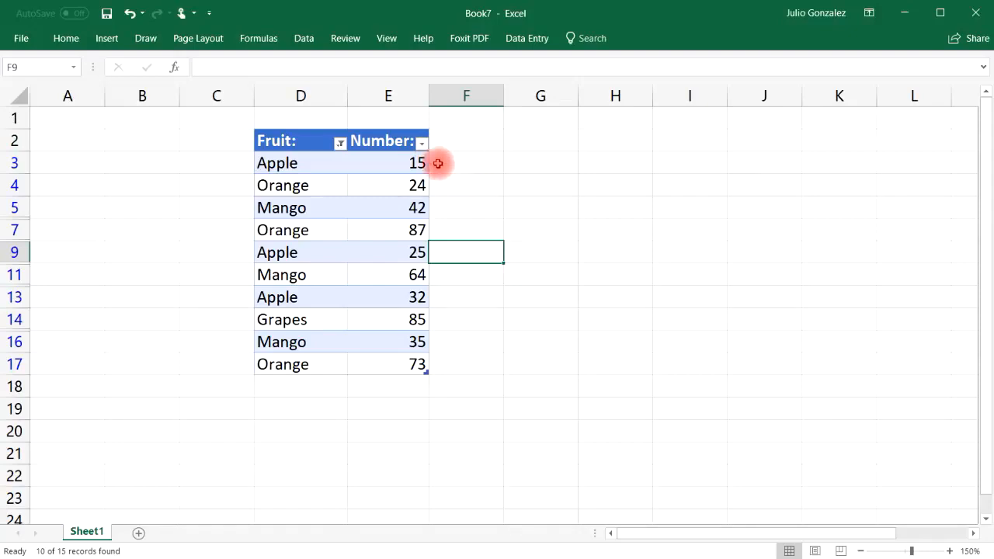
# Apply a Between number filter on Number with 50 as the upper limit
pyautogui.click(421, 143)
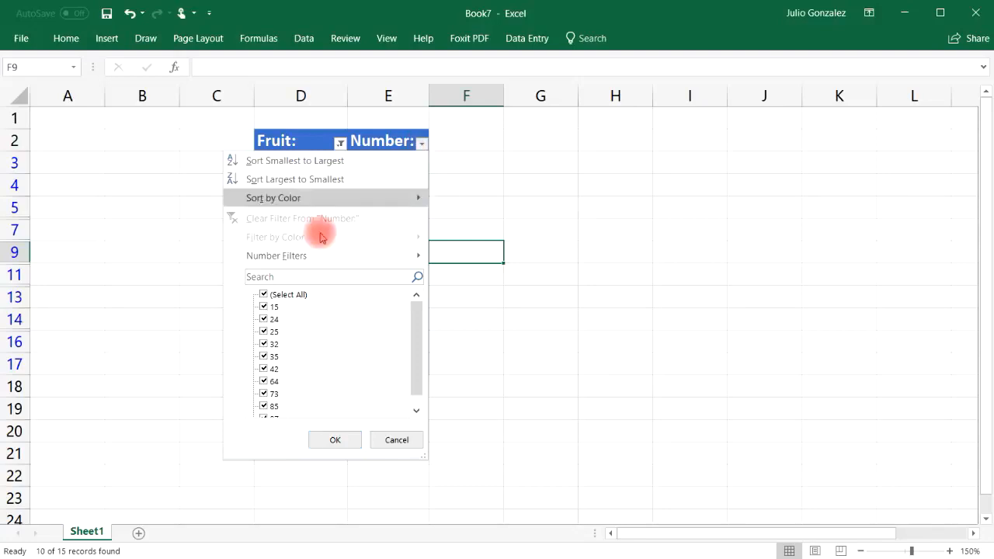
pyautogui.click(264, 295)
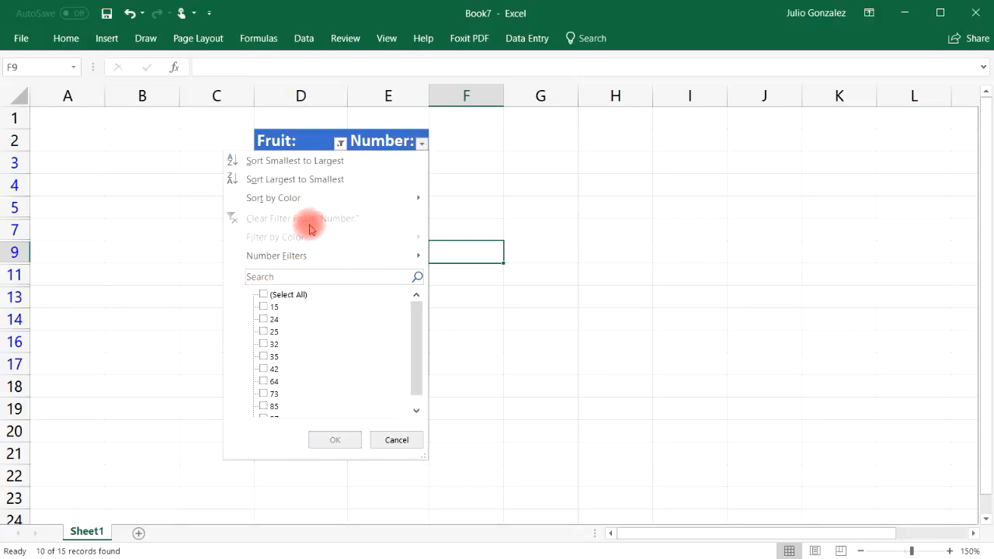
pyautogui.moveTo(320, 257)
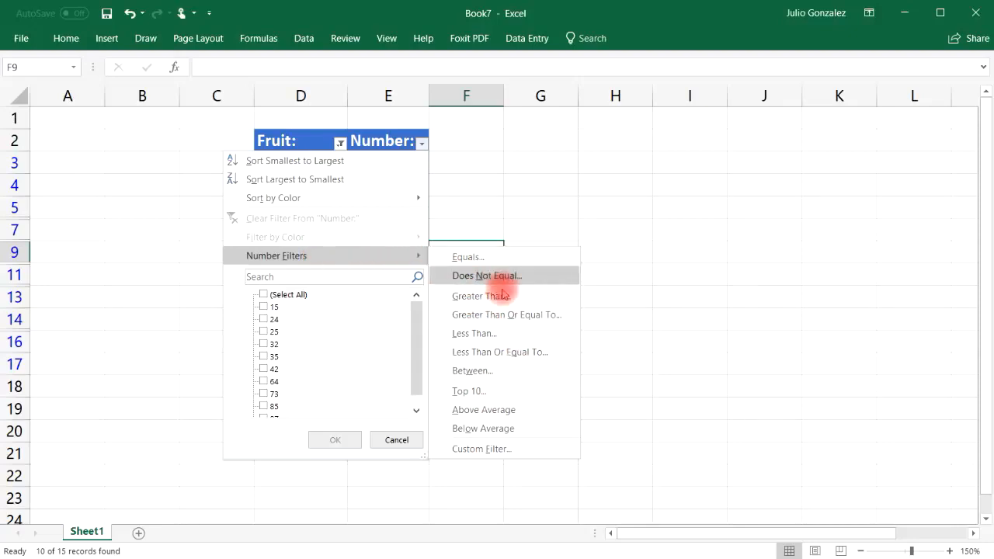
pyautogui.click(473, 371)
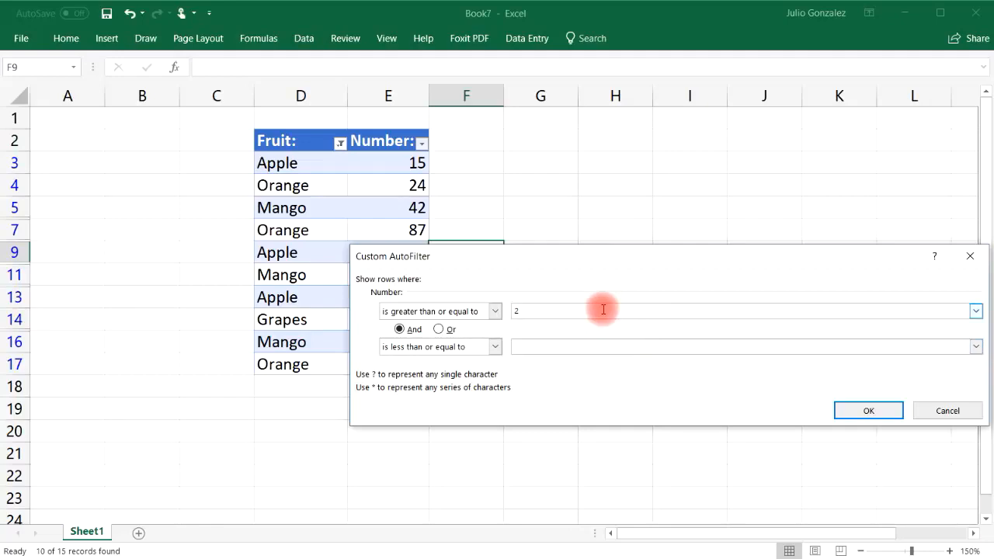
pyautogui.click(586, 351)
pyautogui.write('50')
pyautogui.click(878, 410)
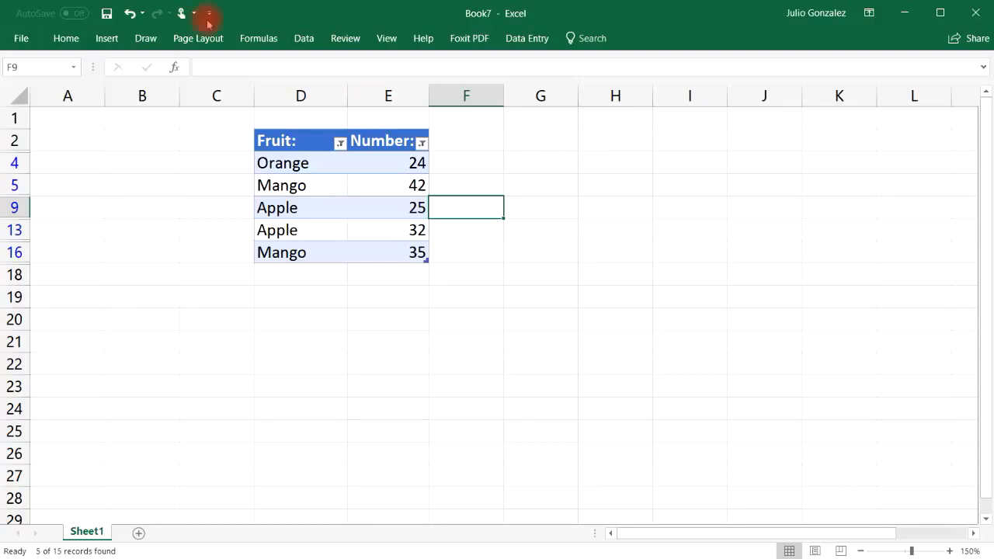
# Change the Number filter to Greater Than 30, showing seven of fifteen records
pyautogui.click(339, 143)
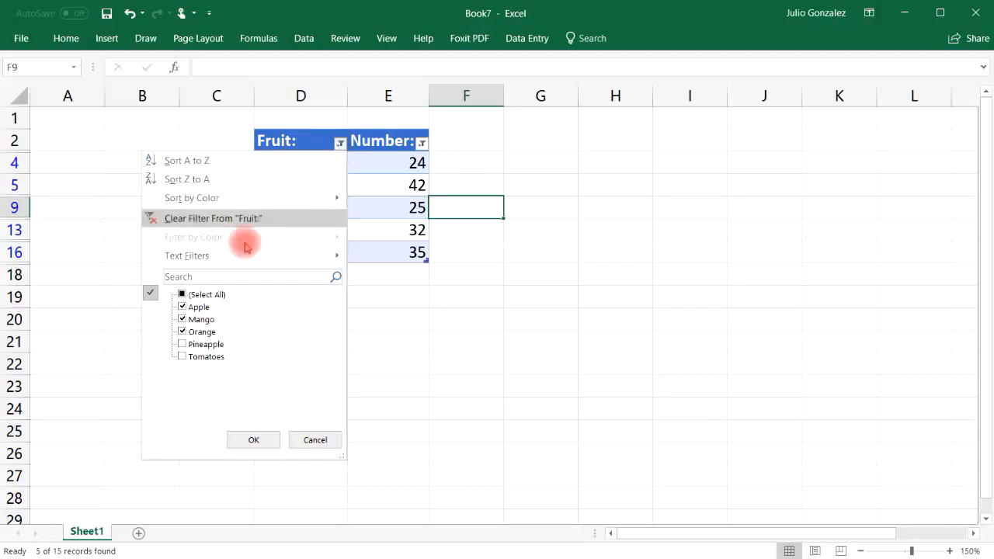
pyautogui.click(421, 143)
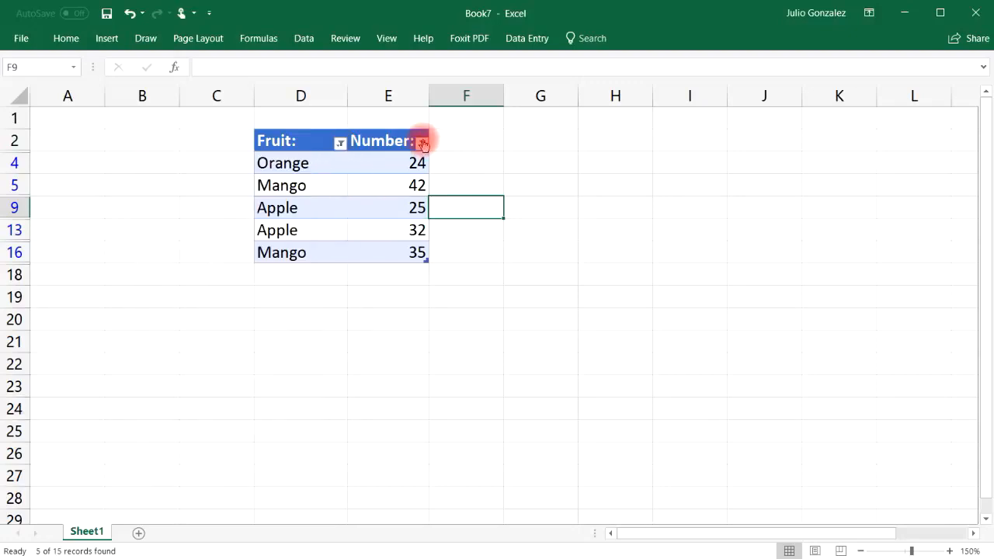
pyautogui.click(422, 143)
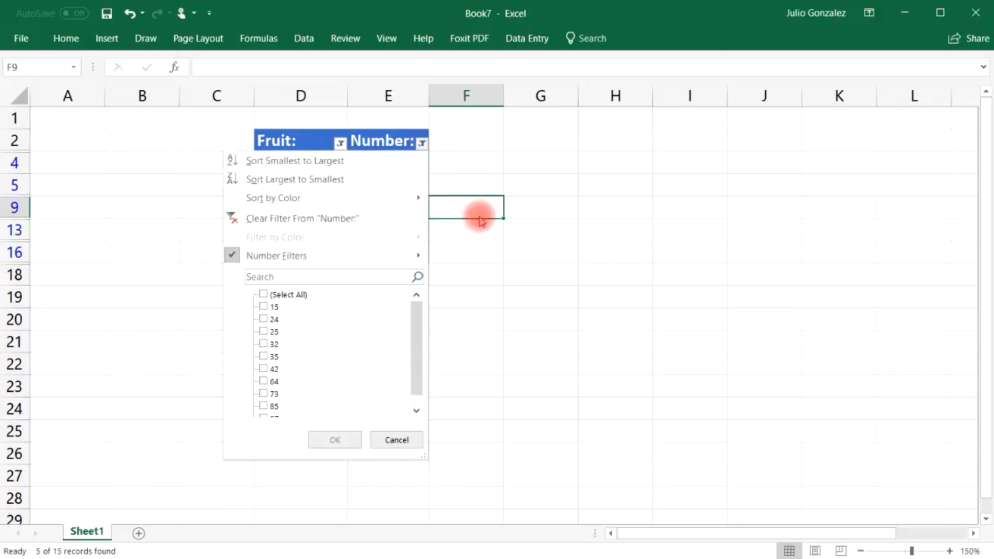
pyautogui.moveTo(418, 257)
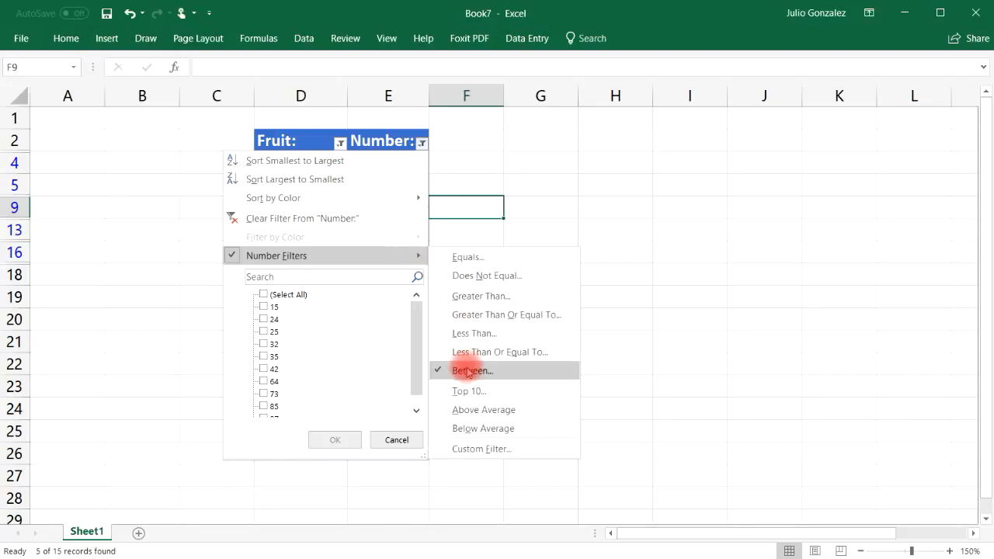
pyautogui.click(491, 296)
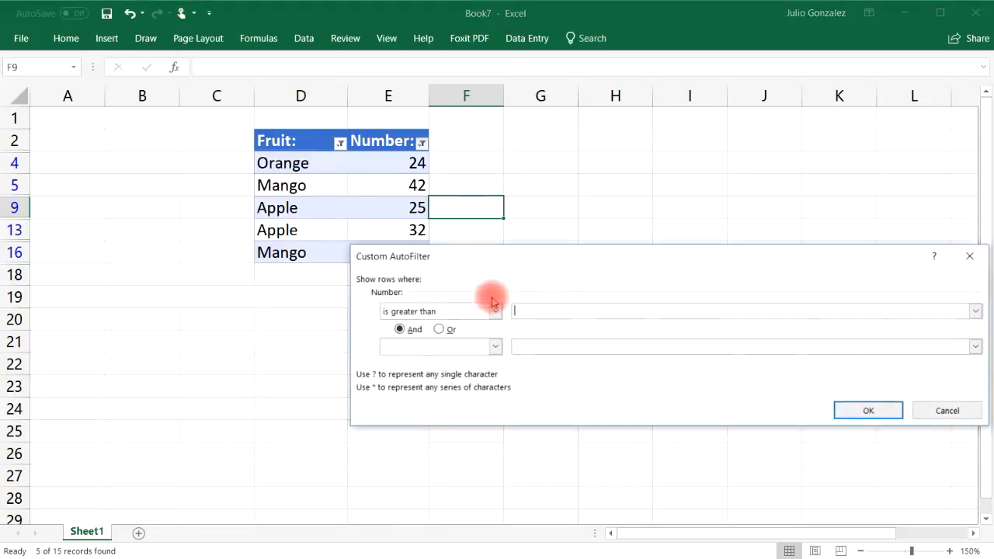
pyautogui.click(559, 311)
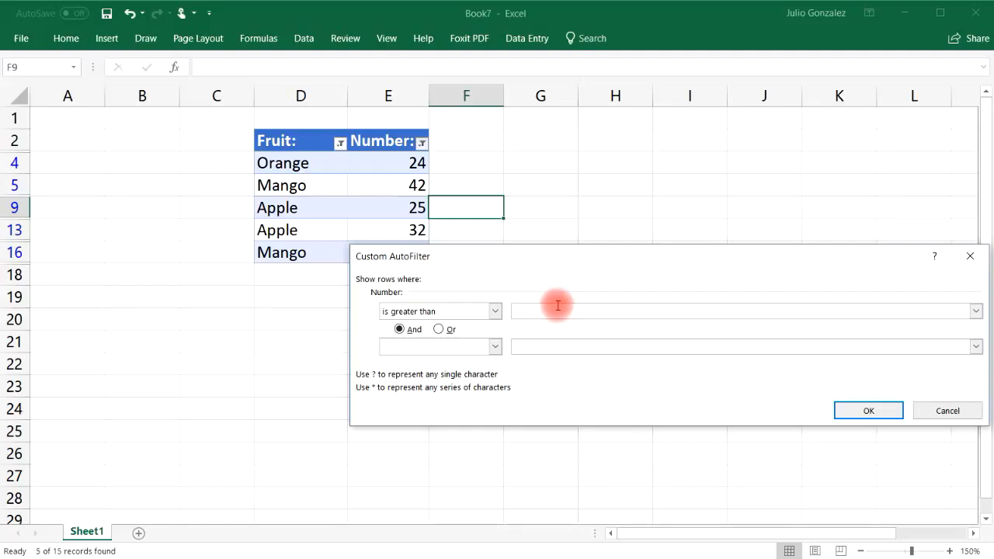
pyautogui.write('30')
pyautogui.click(869, 411)
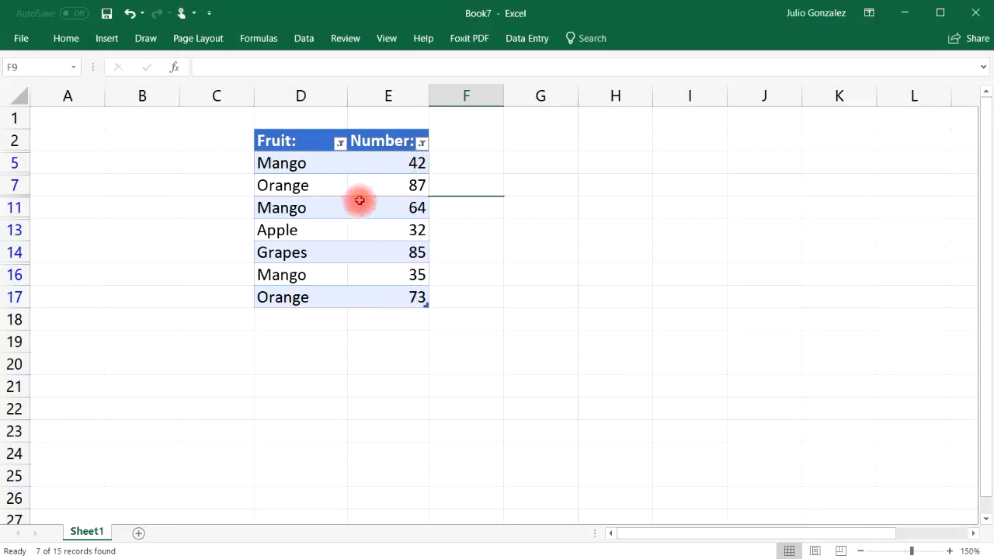
pyautogui.click(422, 143)
pyautogui.click(424, 145)
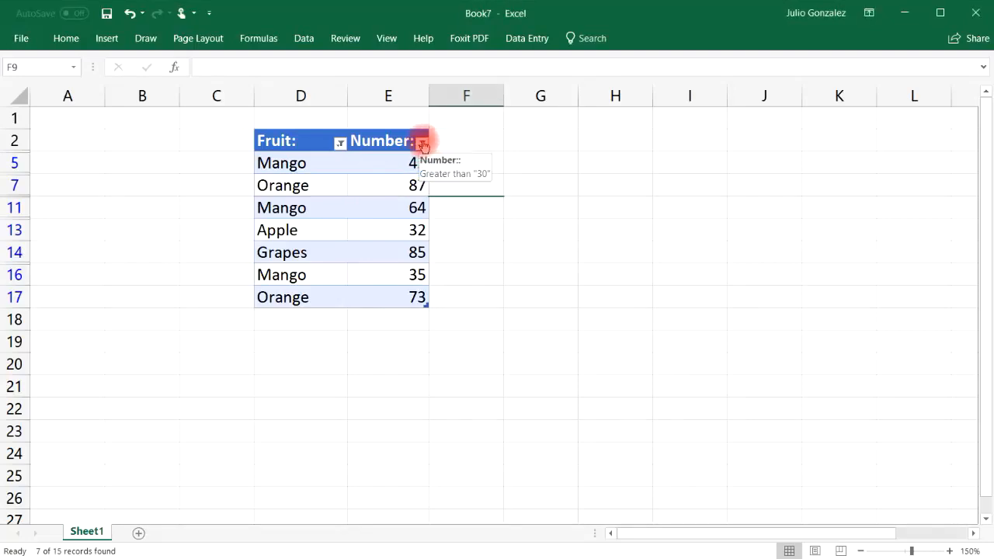
# Switch the Number filter to Less Than 50, leaving records 15, 24, 42, 25, 32, 35
pyautogui.click(423, 144)
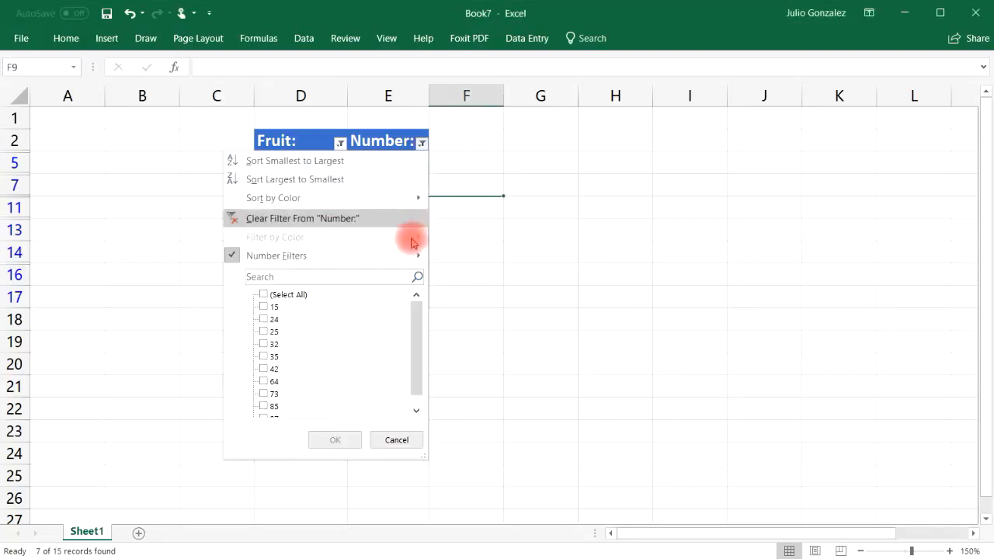
pyautogui.moveTo(412, 254)
pyautogui.click(506, 332)
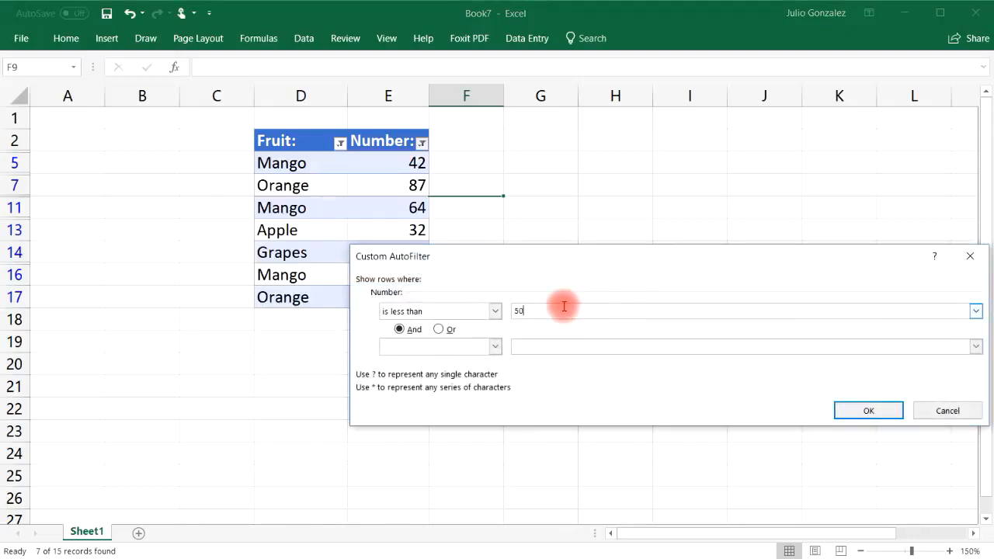
pyautogui.click(851, 408)
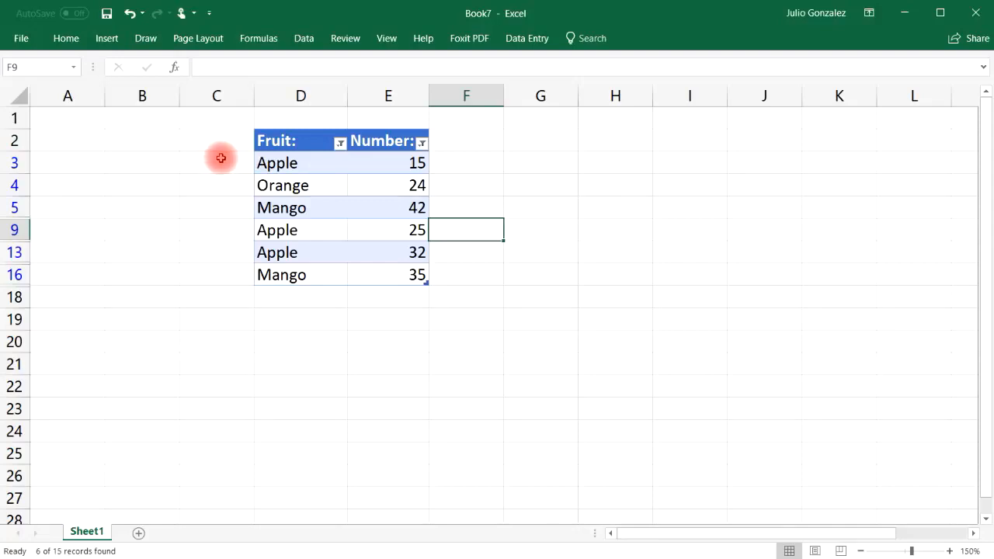
# Undo the earlier filters and convert the table back to a plain range
pyautogui.click(128, 13)
pyautogui.click(128, 13)
pyautogui.click(128, 13)
pyautogui.click(128, 13)
pyautogui.click(128, 14)
pyautogui.click(128, 14)
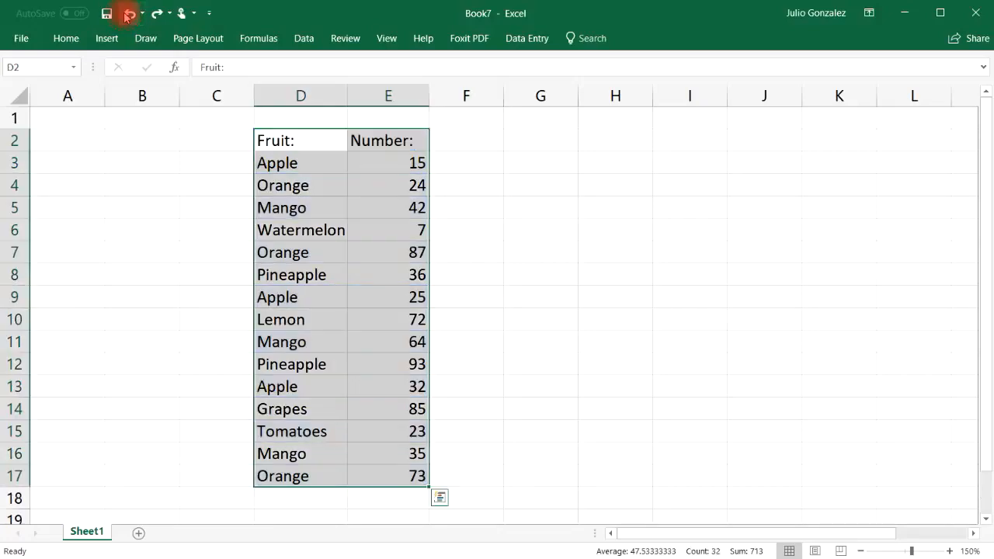
pyautogui.click(203, 162)
# Enter the header 'Date:' in cell C2
pyautogui.click(225, 140)
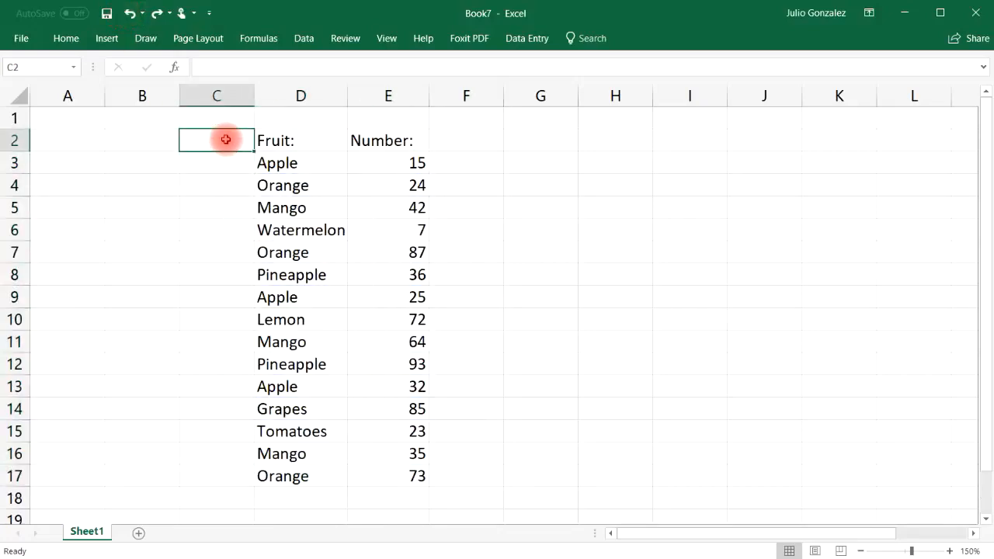
pyautogui.write('Dt')
pyautogui.write('a')
pyautogui.press('BackSpace')
pyautogui.press('BackSpace')
pyautogui.write('ate:')
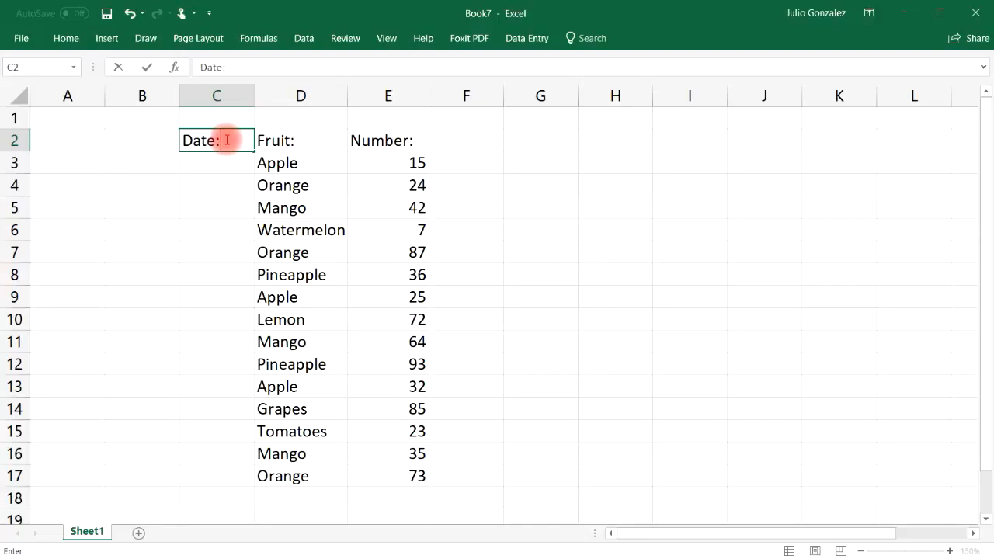
pyautogui.press('Return')
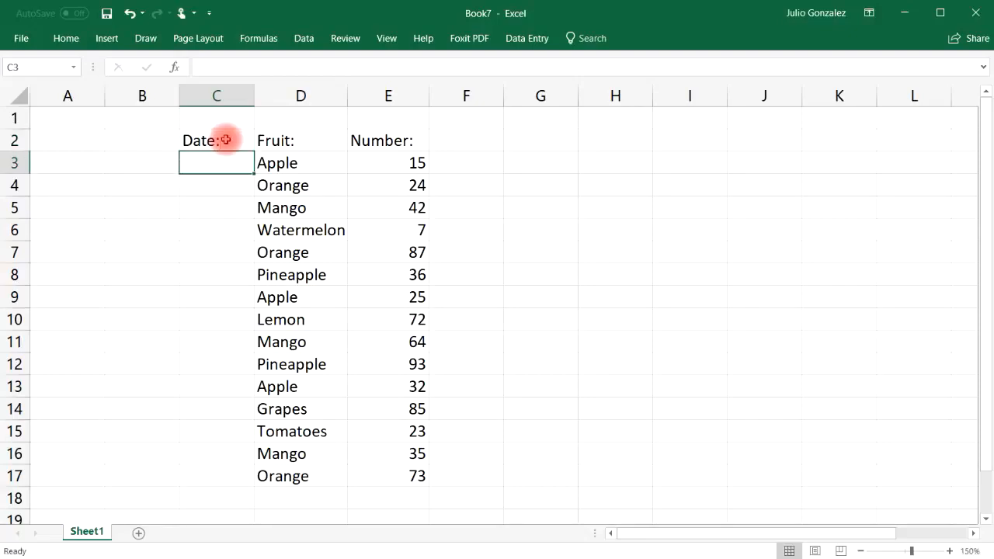
# Enter the dates 2/5/2014, 3/8/2015, 4/2/2016, 1/5/2012 and 6/8/2017 into C3:C7
pyautogui.write('2/5/2014')
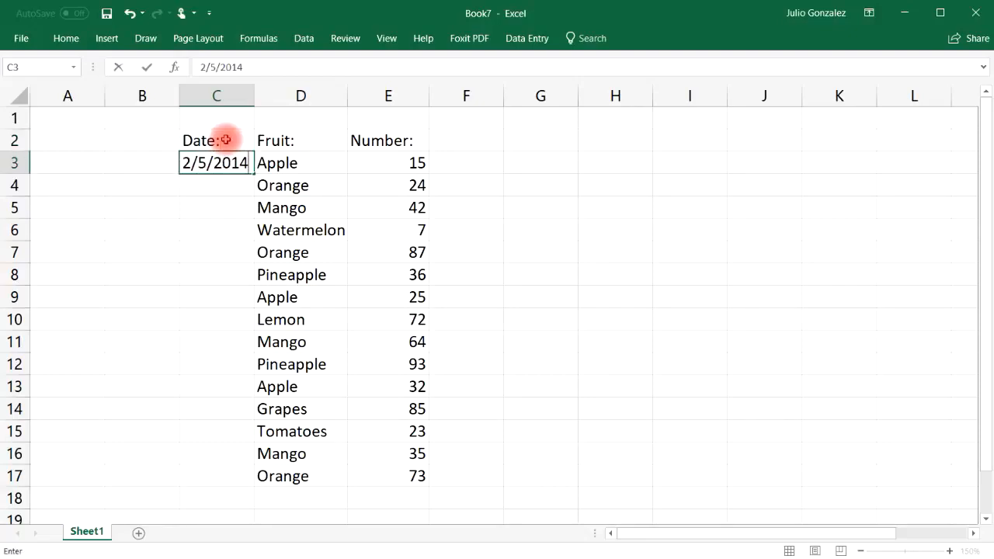
pyautogui.press('Return')
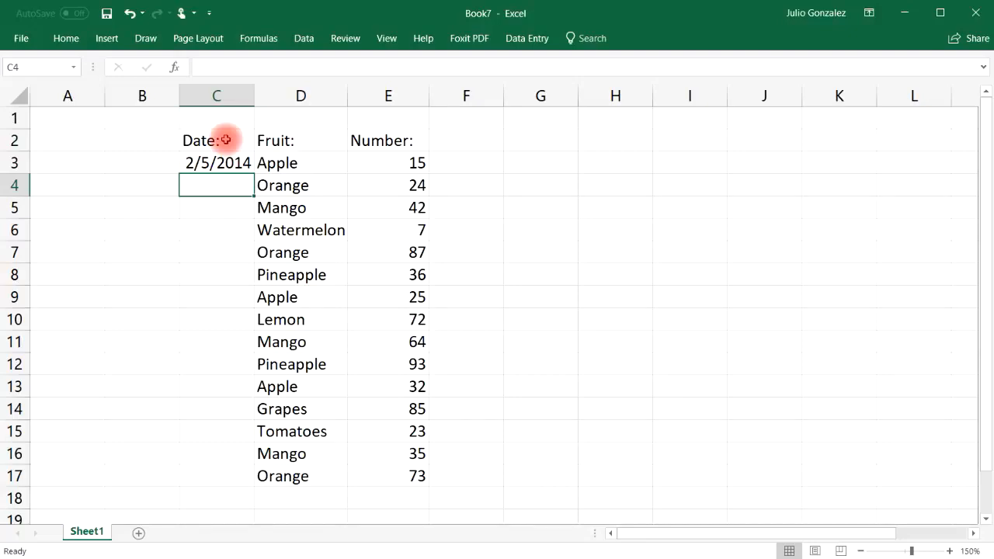
pyautogui.write('3/8/2015')
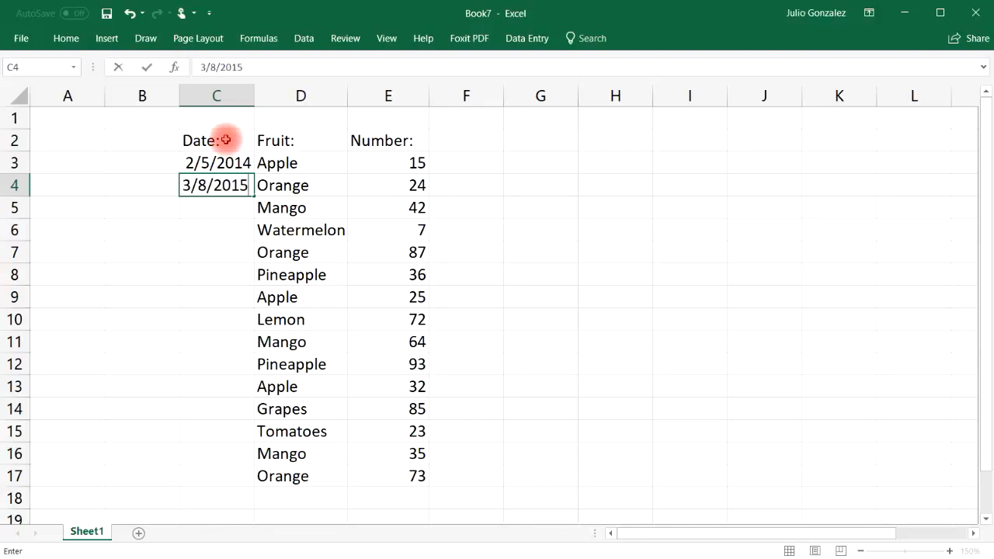
pyautogui.press('Return')
pyautogui.write('4/2/2016')
pyautogui.press('Return')
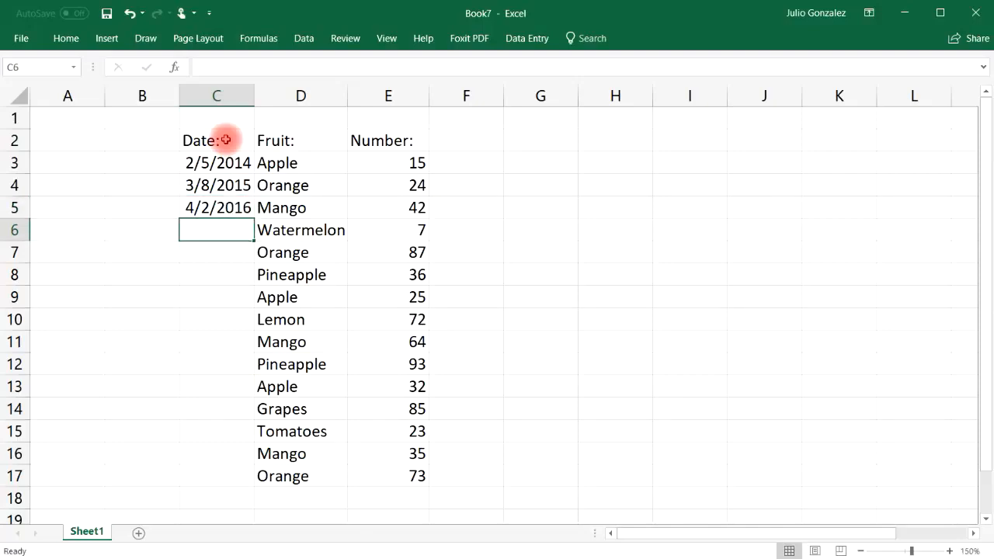
pyautogui.write('1/')
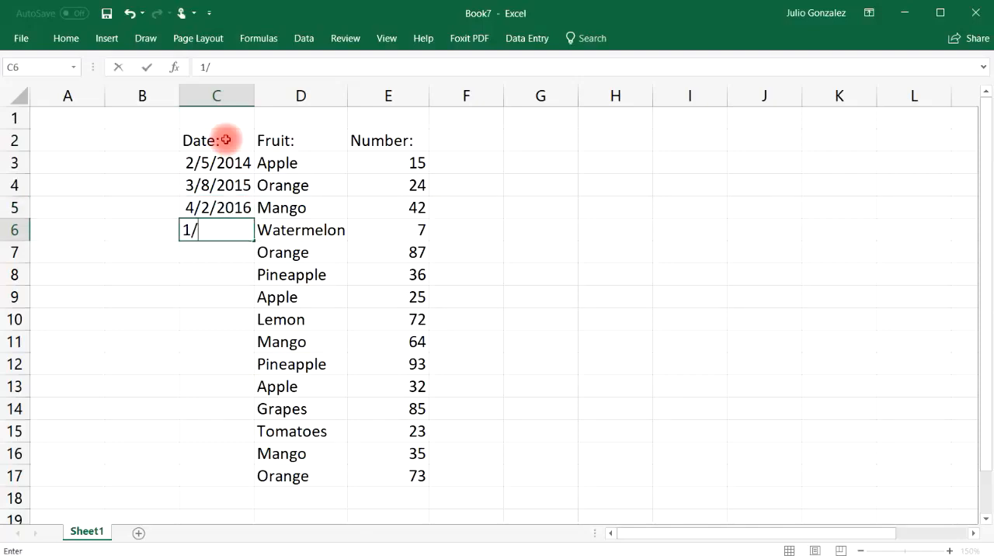
pyautogui.write('5/2012')
pyautogui.press('Return')
pyautogui.write('6')
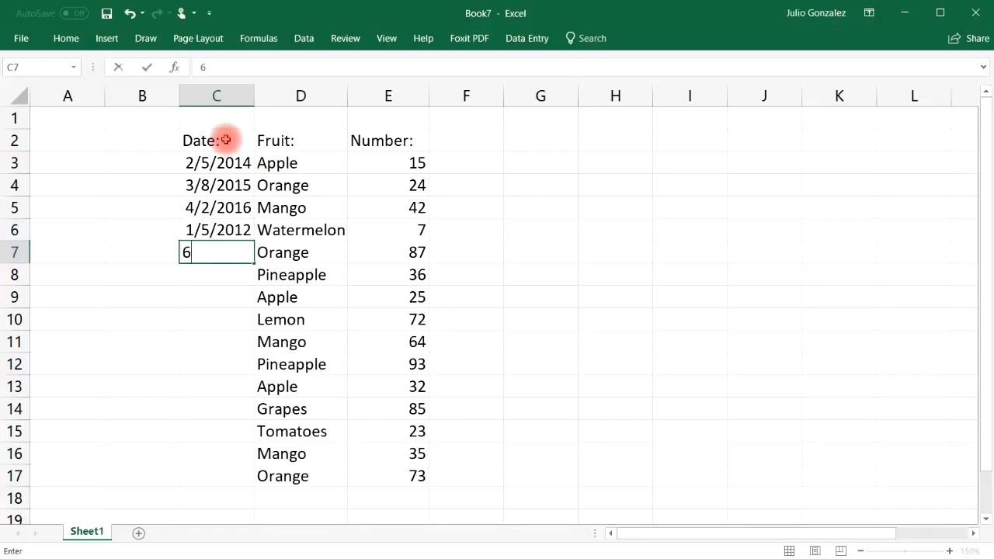
pyautogui.write('/8/2017')
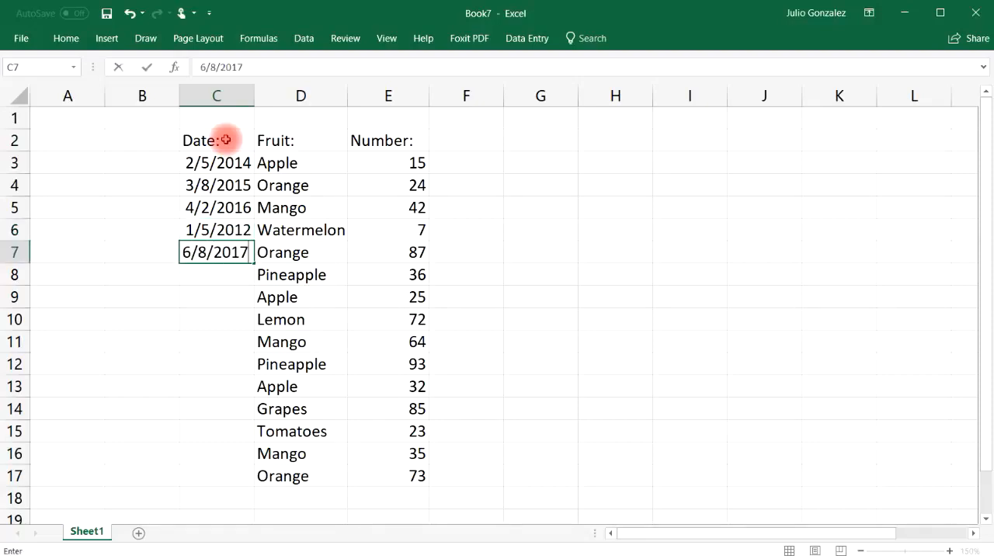
pyautogui.press('Return')
# Enter the dates 8/3/2010, 9/5/2011 and 4/3/2018 into C8:C10
pyautogui.write('8/3/')
pyautogui.write('1010')
pyautogui.press('BackSpace')
pyautogui.press('BackSpace')
pyautogui.press('BackSpace')
pyautogui.press('BackSpace')
pyautogui.write('2010')
pyautogui.hotkey('ctrl', 'Return')
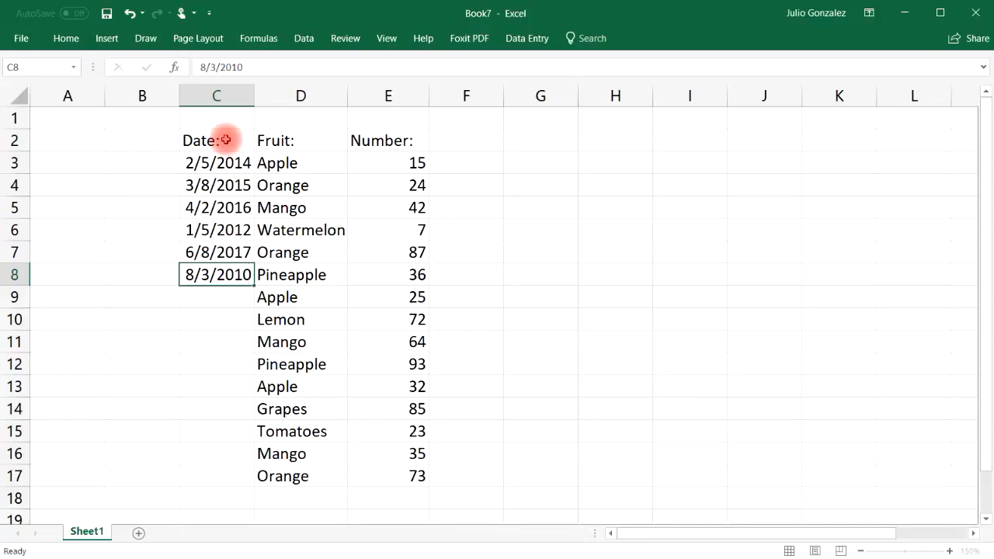
pyautogui.press('Return')
pyautogui.write('9/5/2011')
pyautogui.press('Return')
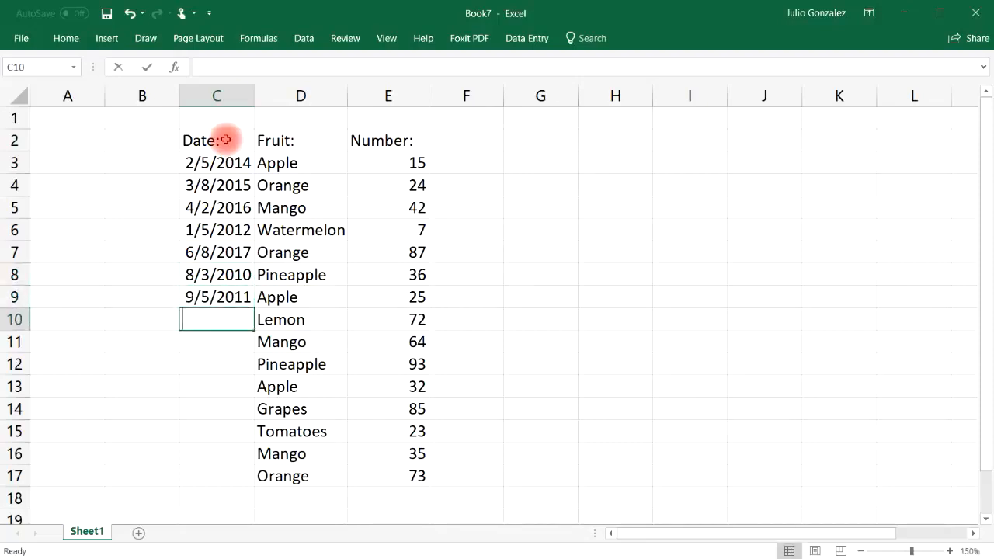
pyautogui.write('4/3/2018')
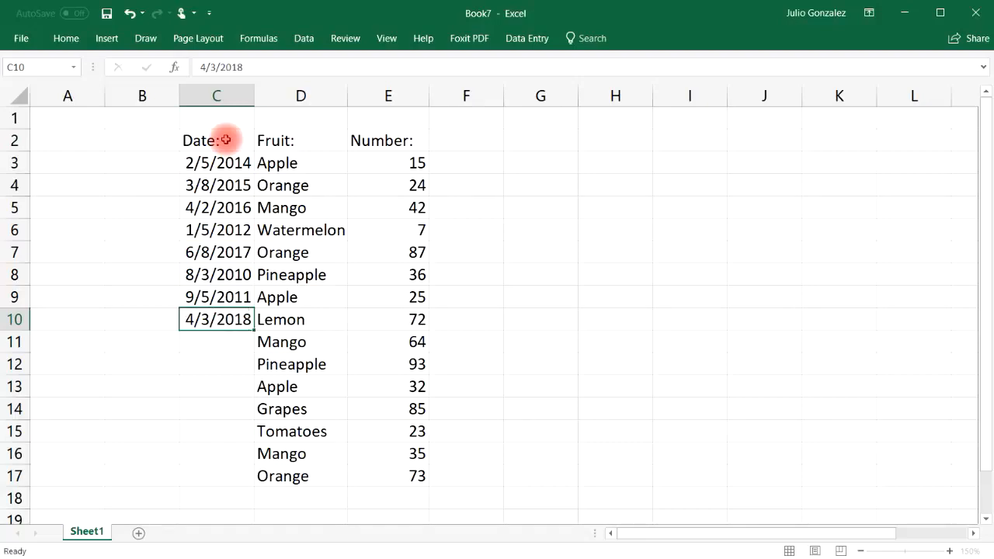
pyautogui.press('Return')
# Enter 5/6/2014, 3/2/2017, 5/19/2016 and 6/8/2017, widening column C to fit
pyautogui.write('5/6/2014')
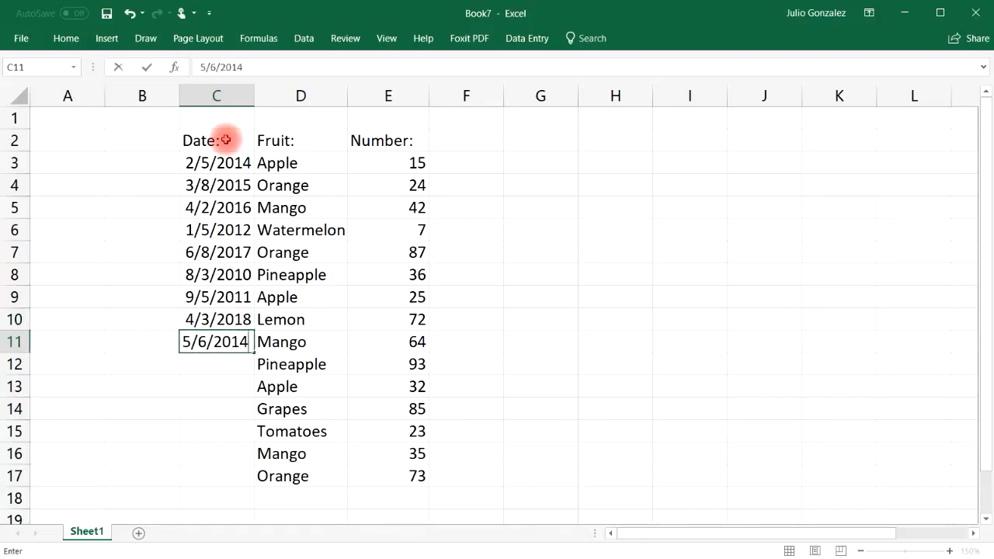
pyautogui.press('Return')
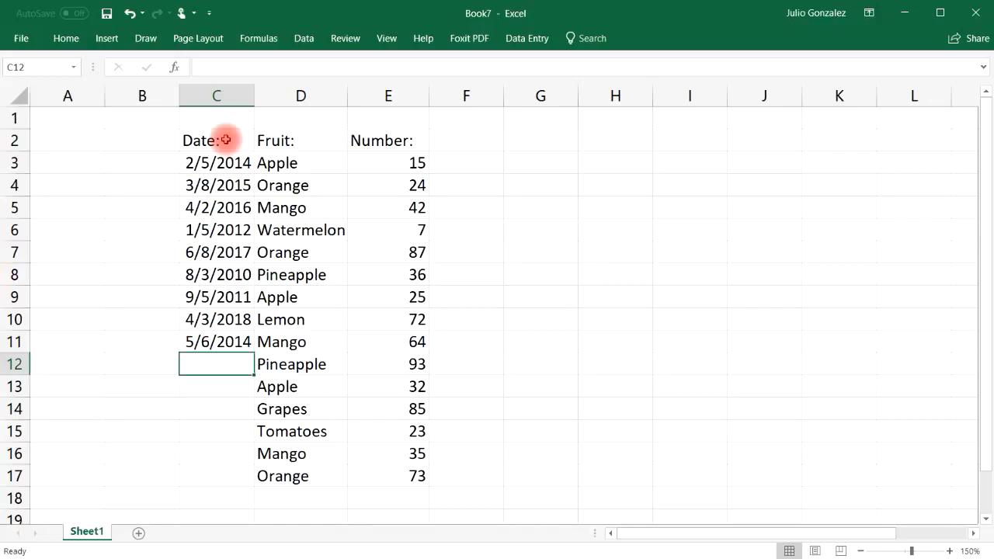
pyautogui.write('3/2/')
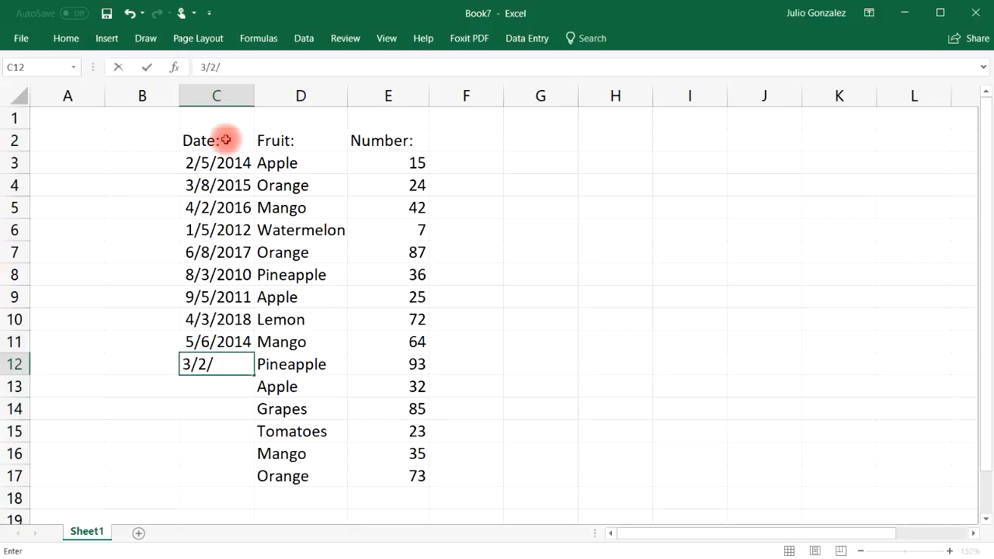
pyautogui.write('2017')
pyautogui.press('Return')
pyautogui.write('5')
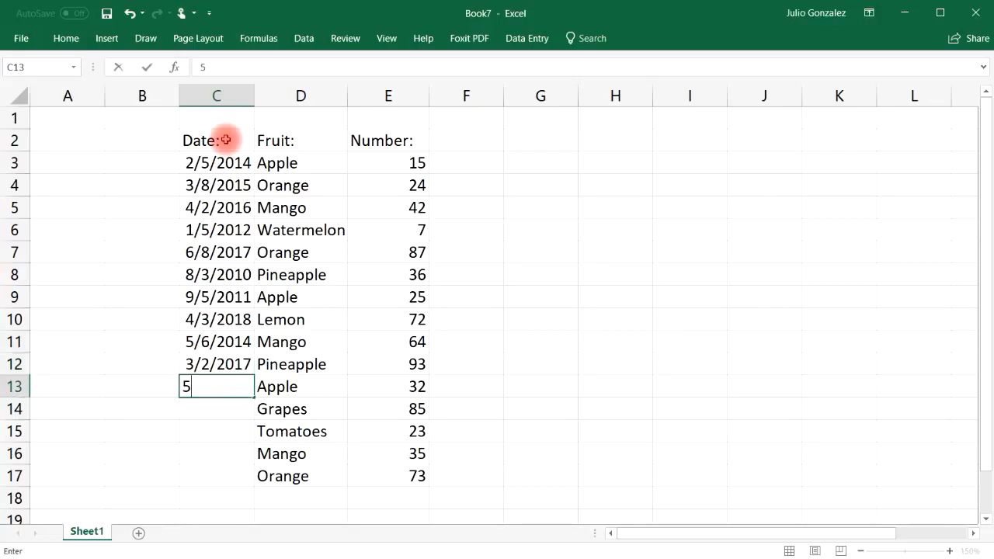
pyautogui.write('/19/2016')
pyautogui.press('Return')
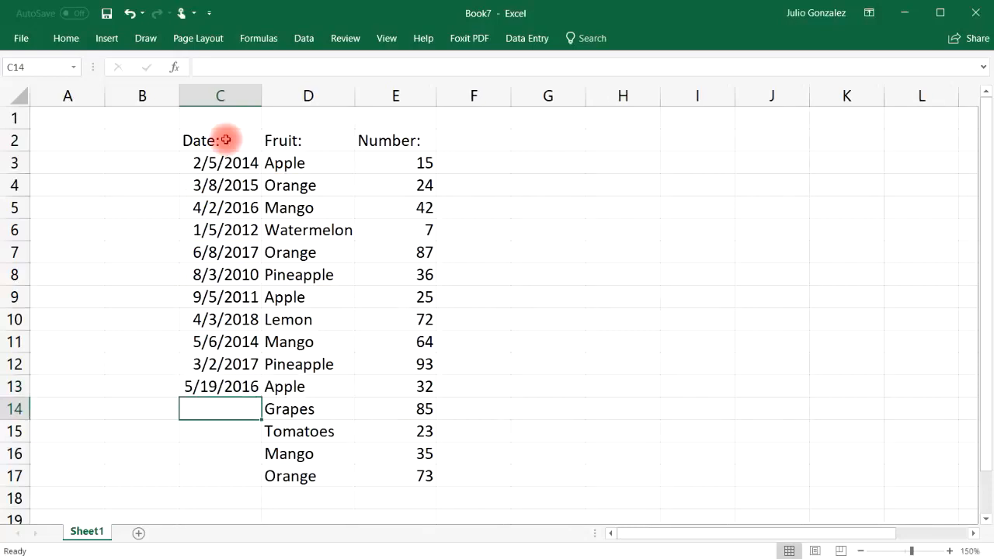
pyautogui.moveTo(262, 93); pyautogui.dragTo(271, 95)
pyautogui.write('6')
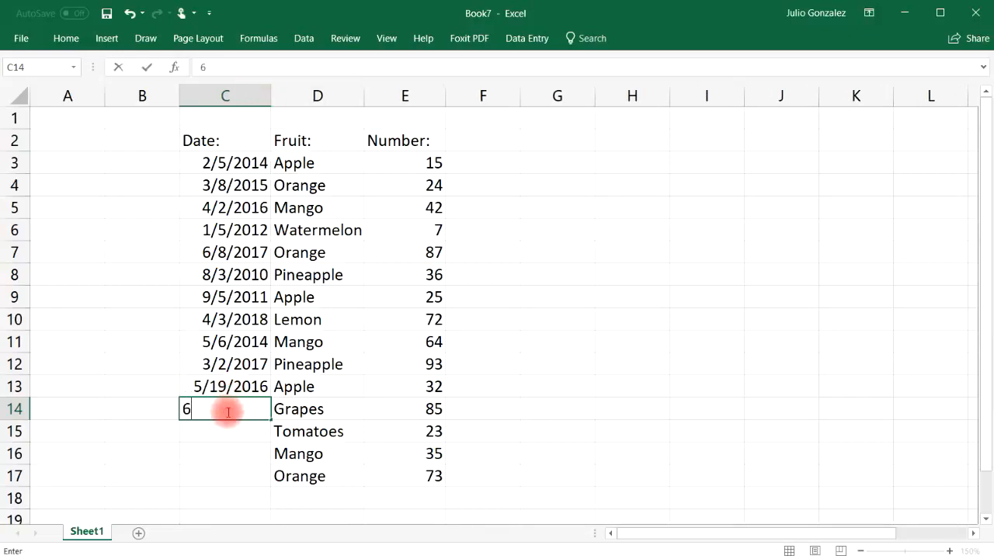
pyautogui.write('/8/2017')
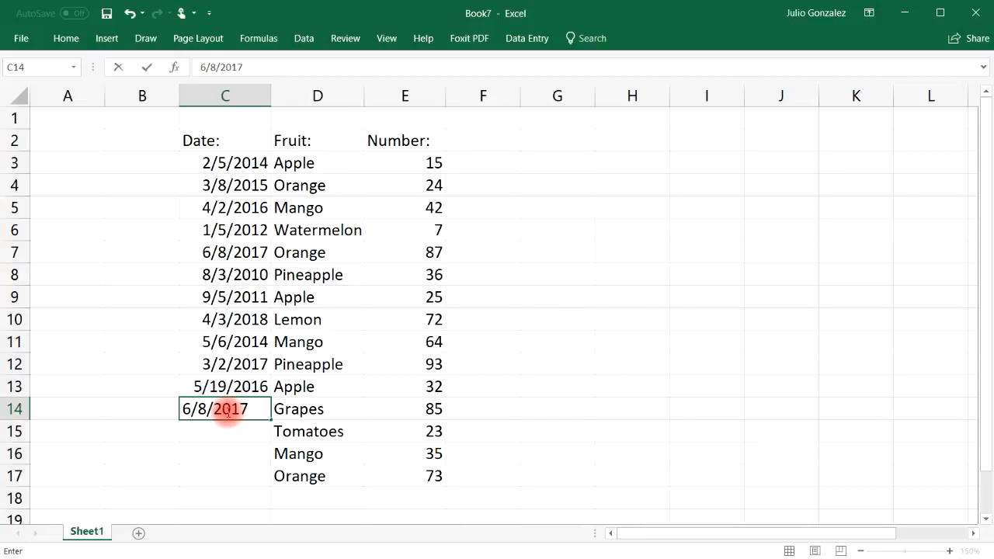
pyautogui.press('Return')
# Enter 4/15/2018, 3/27/2017 and 11/16/2018 into C15:C17, then select C16
pyautogui.write('4/15')
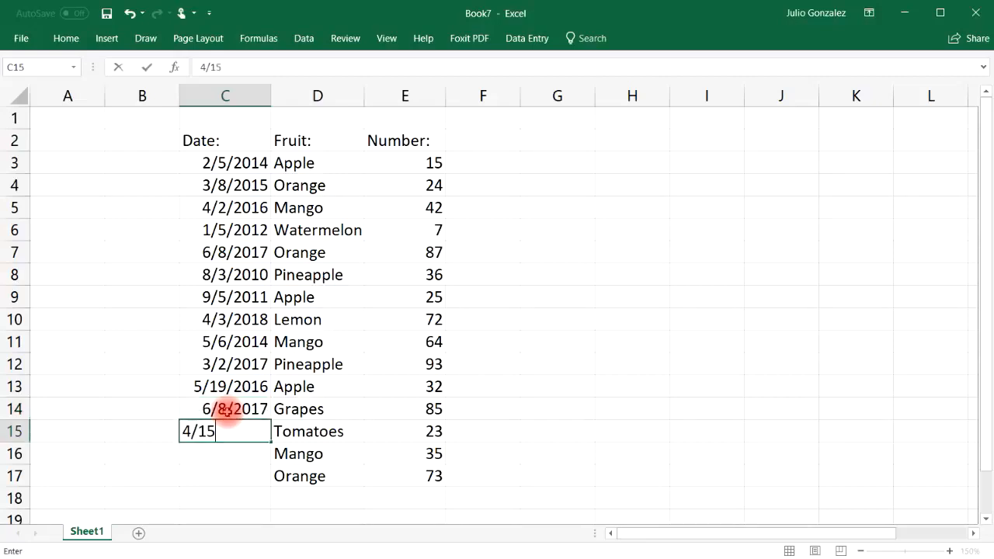
pyautogui.write('/2018')
pyautogui.press('Return')
pyautogui.write('3/27')
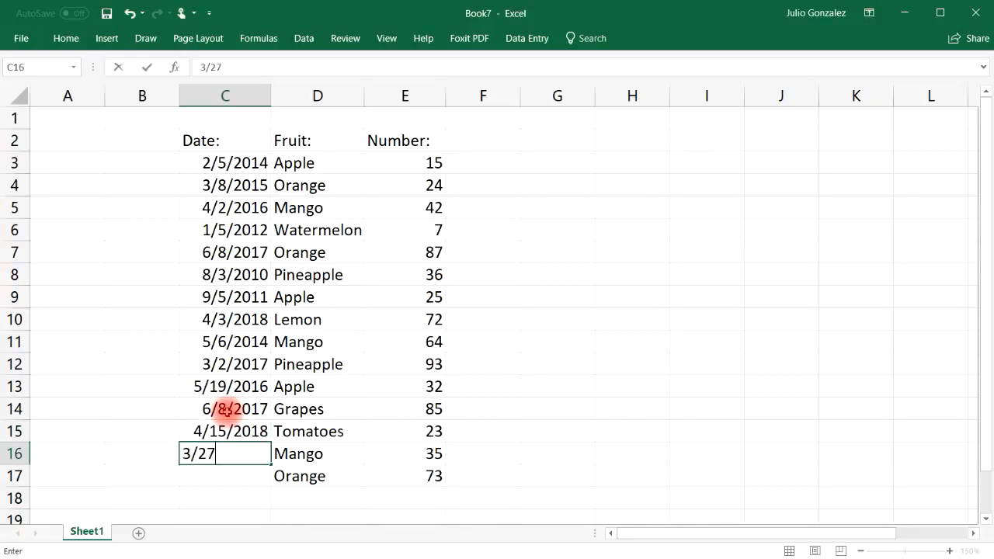
pyautogui.press('Left')
pyautogui.press('Right')
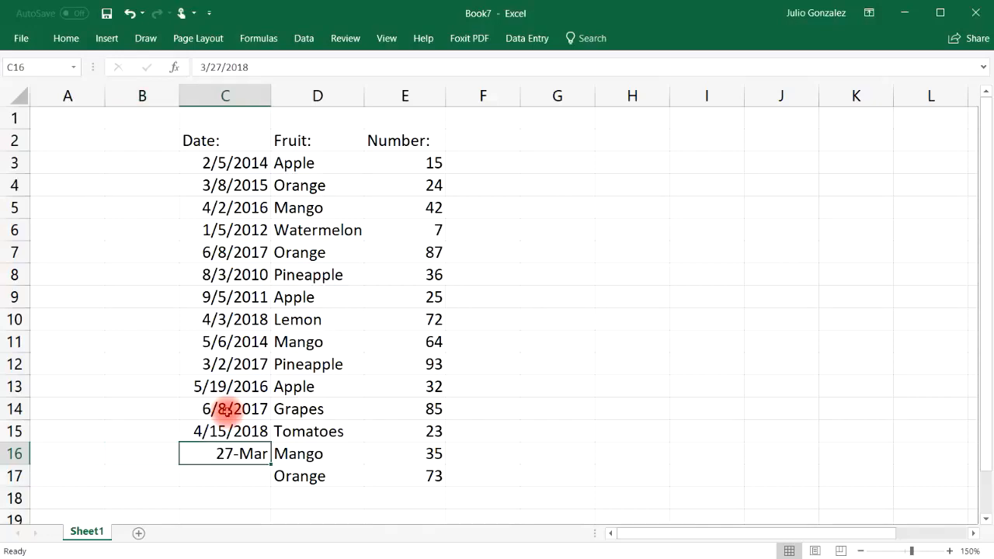
pyautogui.write('3/27/2017')
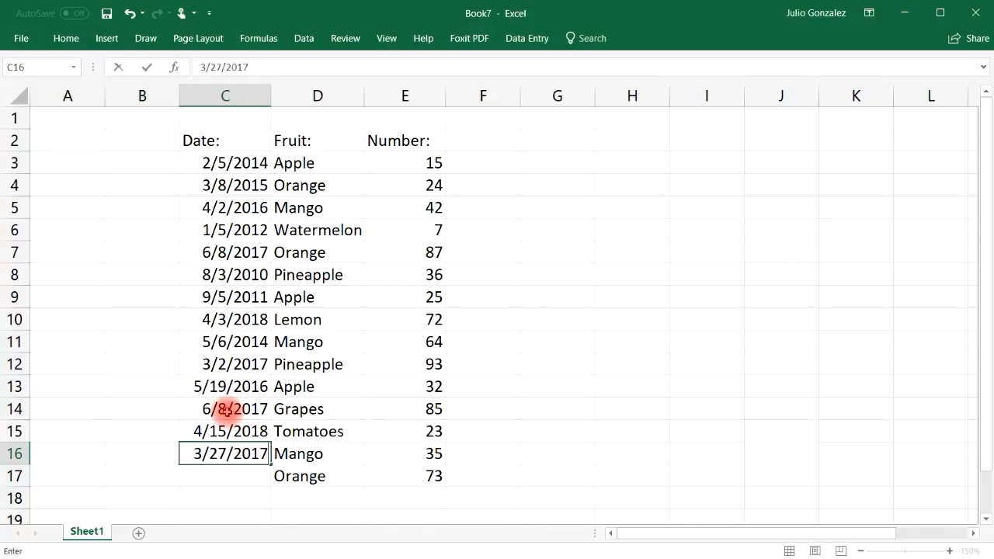
pyautogui.press('Return')
pyautogui.write('11/16')
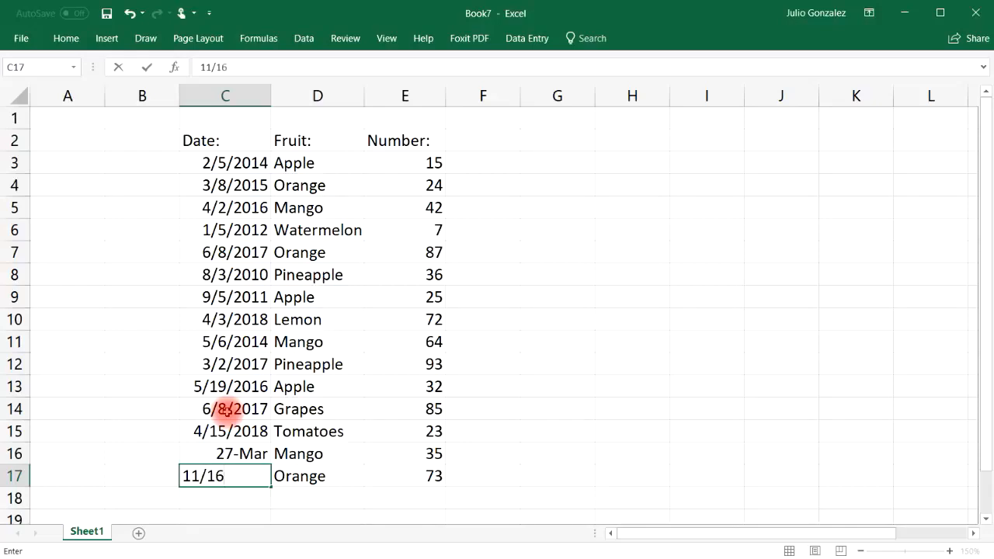
pyautogui.write('/2018')
pyautogui.press('Return')
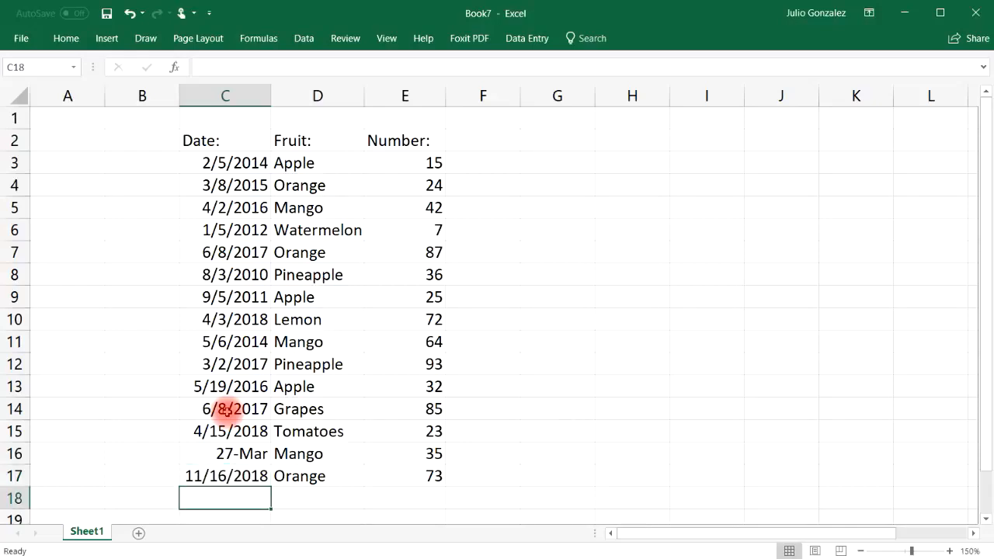
pyautogui.click(243, 458)
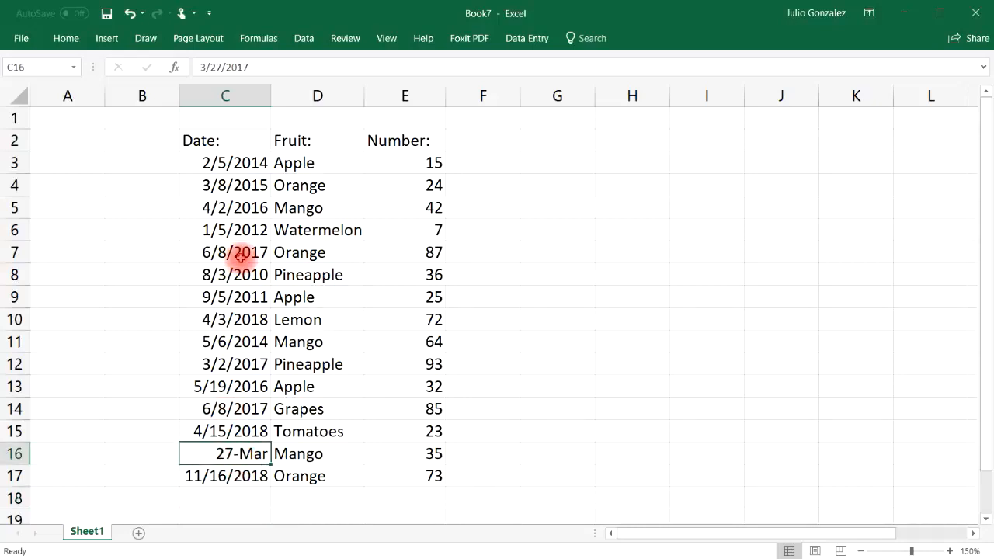
# Apply the Date number format to C3:C17 so every entry reads month/day/year
pyautogui.click(242, 160)
pyautogui.moveTo(243, 203); pyautogui.dragTo(233, 476)
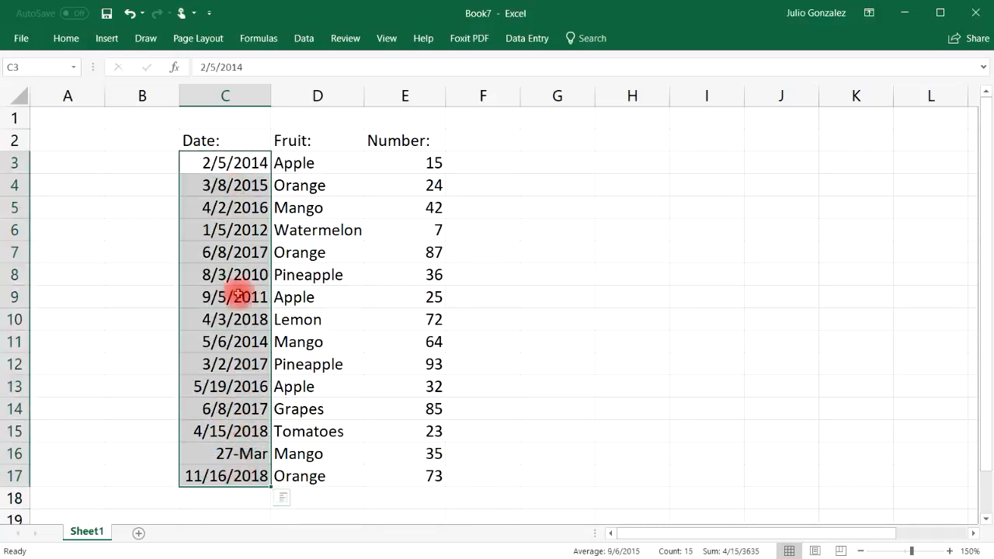
pyautogui.rightClick(234, 166)
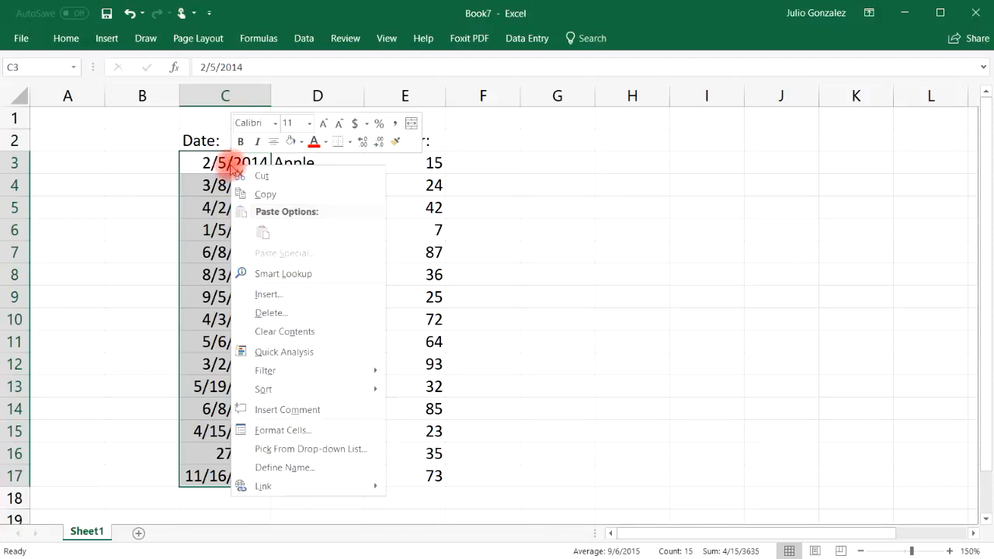
pyautogui.click(366, 124)
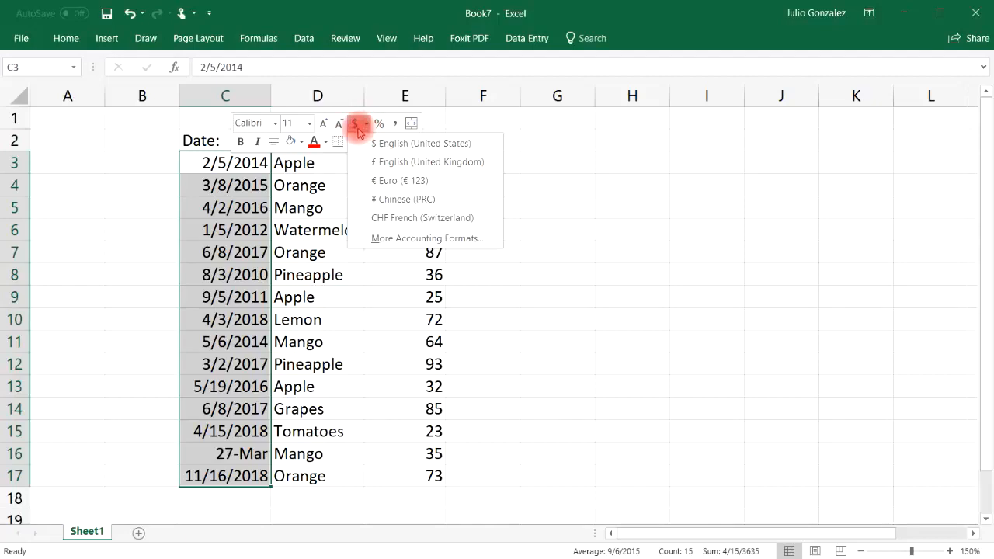
pyautogui.click(380, 238)
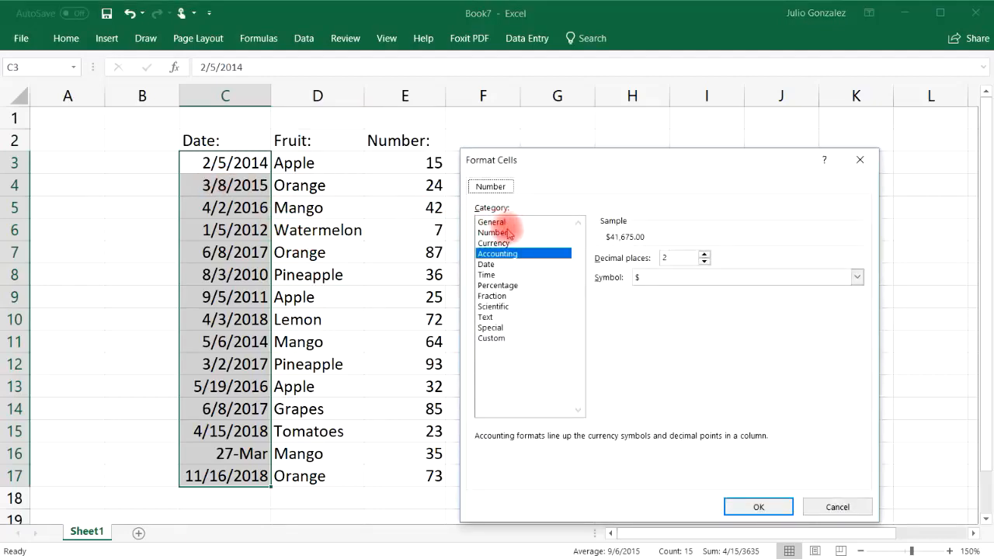
pyautogui.click(497, 265)
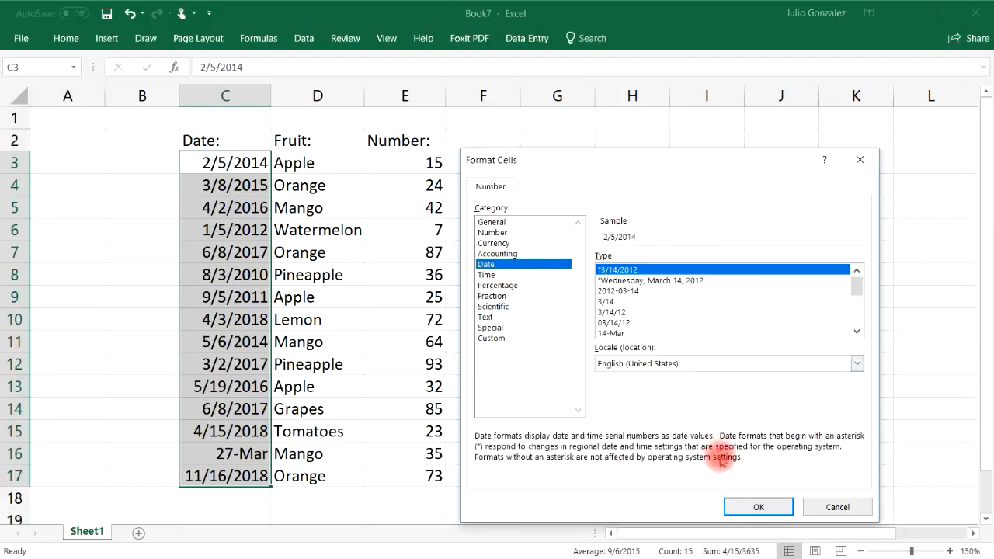
pyautogui.click(755, 505)
pyautogui.click(633, 296)
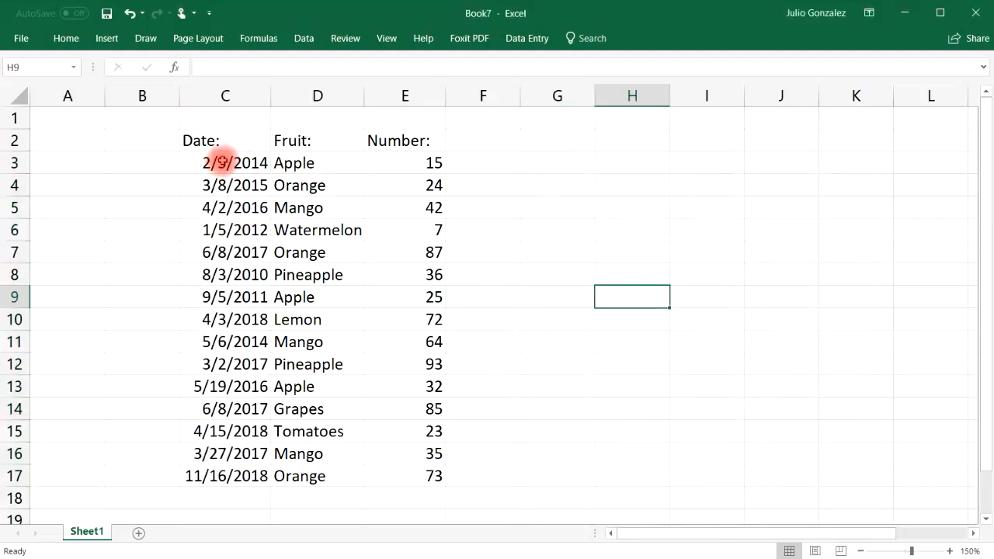
pyautogui.moveTo(195, 138); pyautogui.dragTo(431, 475)
# Convert the C2:E17 Date/Fruit/Number range into a table
pyautogui.click(105, 40)
pyautogui.click(125, 67)
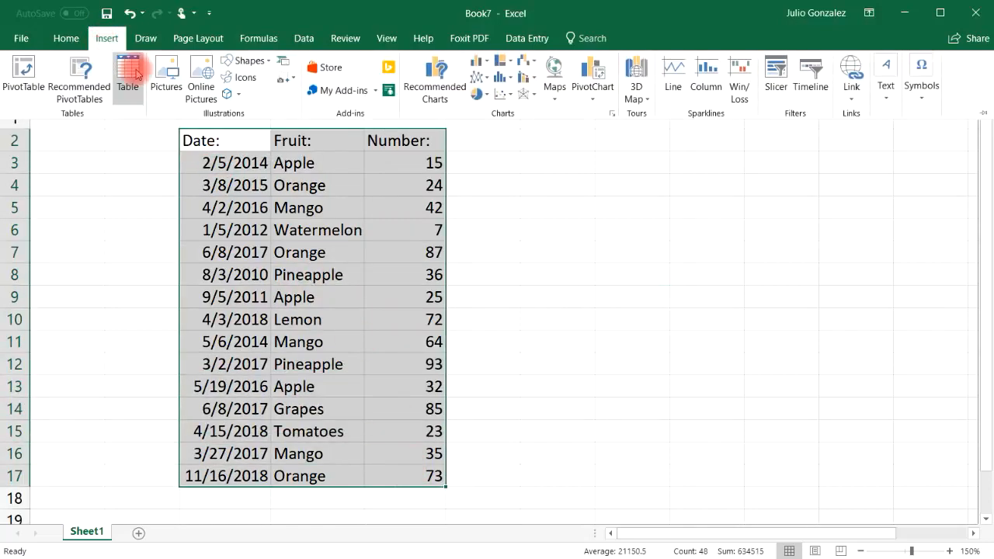
pyautogui.click(649, 378)
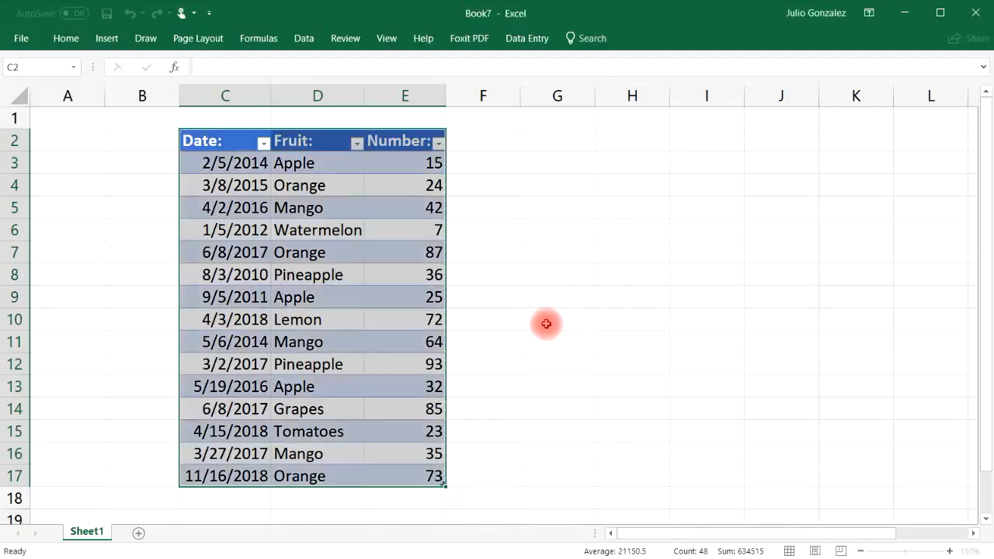
# Filter the Date column to a Between range starting at 2/1/2013
pyautogui.click(265, 143)
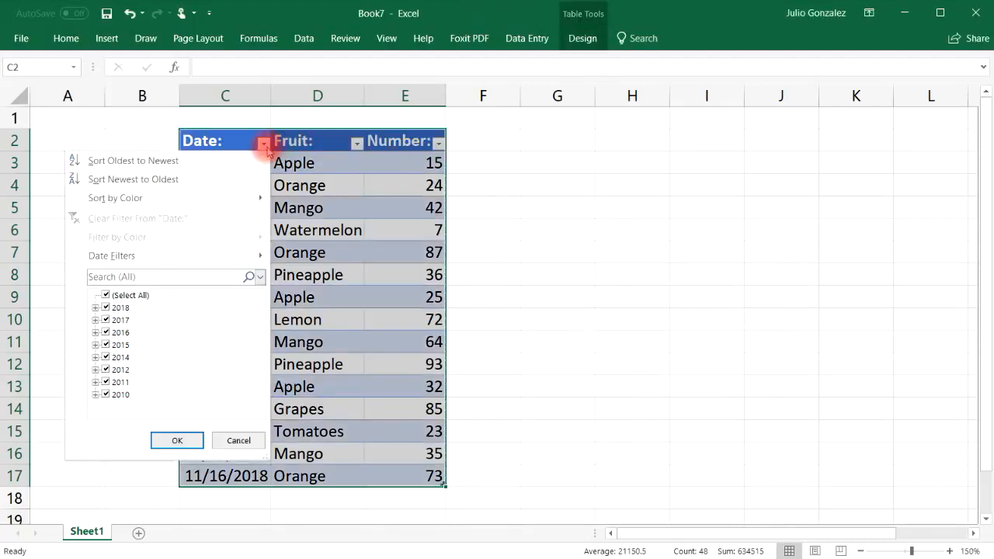
pyautogui.moveTo(182, 255)
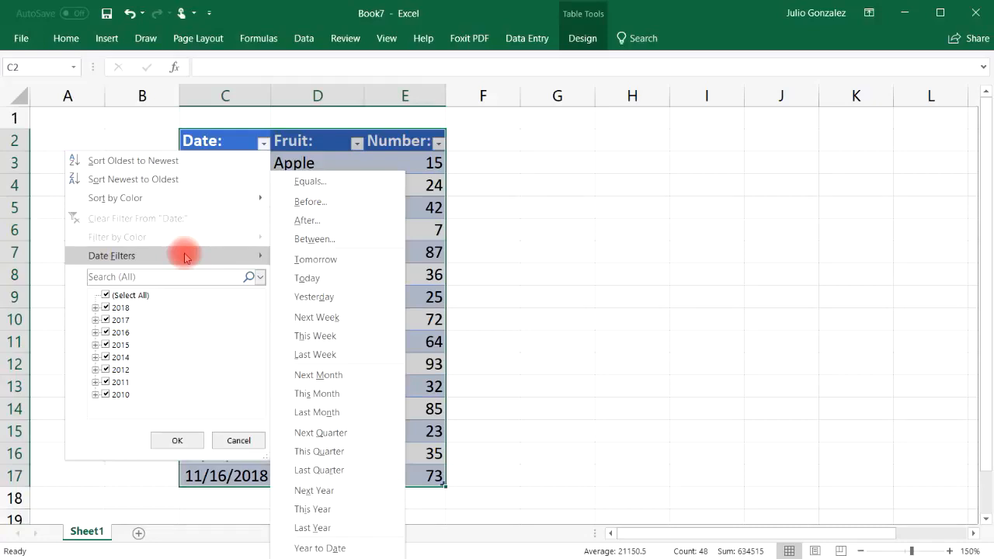
pyautogui.click(106, 295)
pyautogui.click(266, 258)
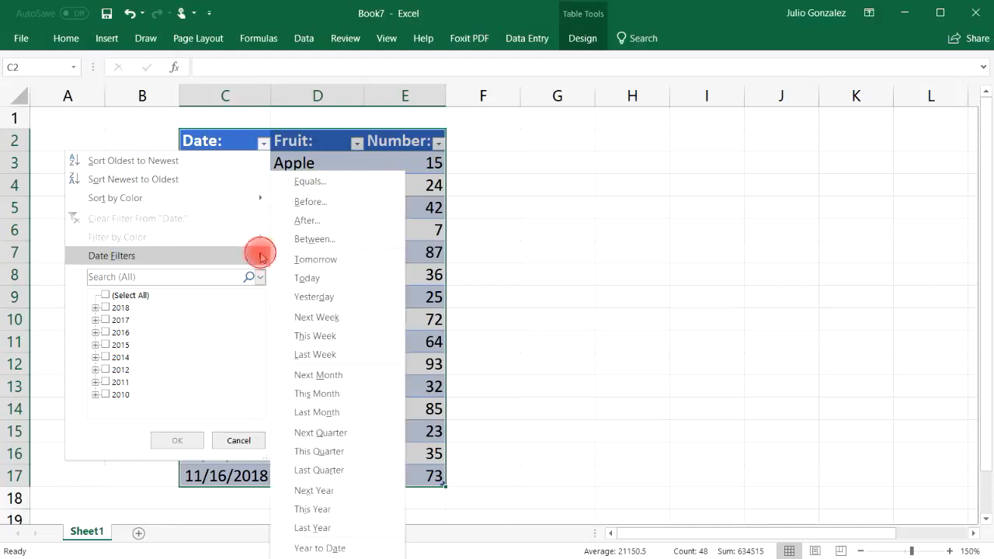
pyautogui.click(315, 239)
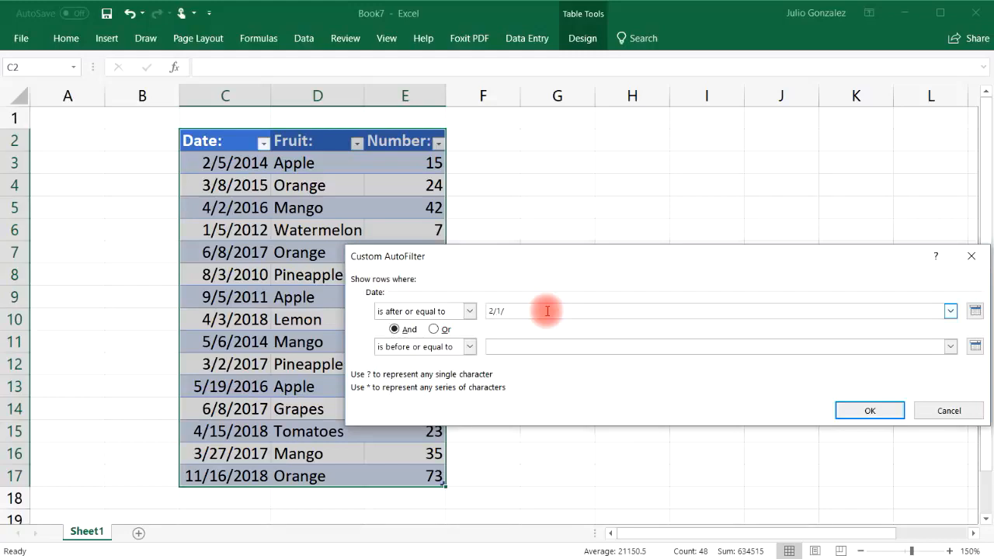
pyautogui.write('2/1/2013')
pyautogui.click(536, 346)
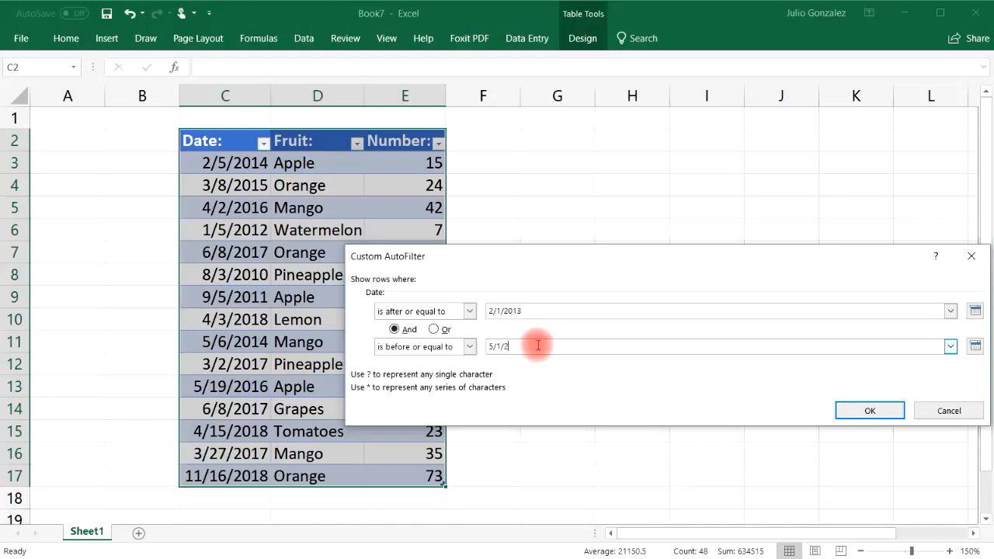
pyautogui.click(890, 410)
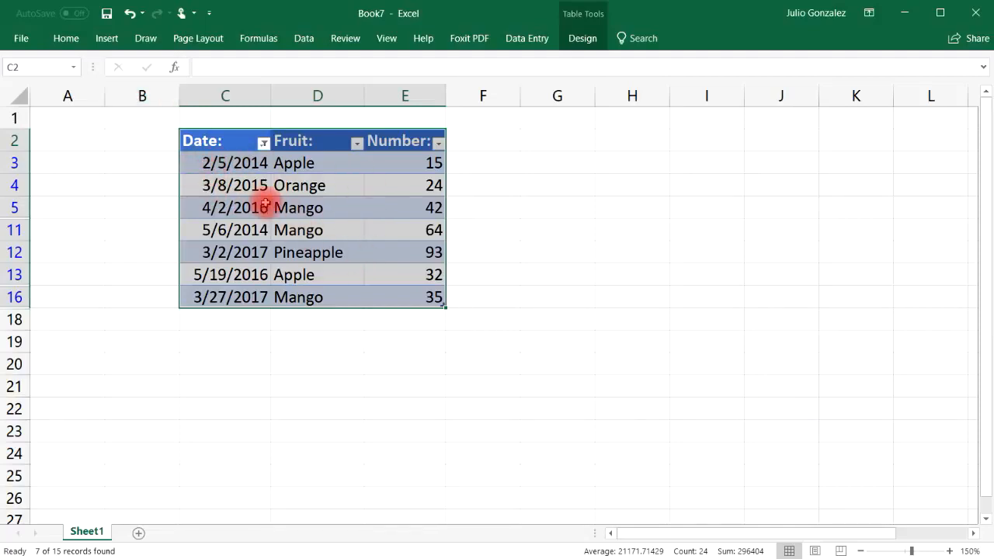
pyautogui.click(357, 143)
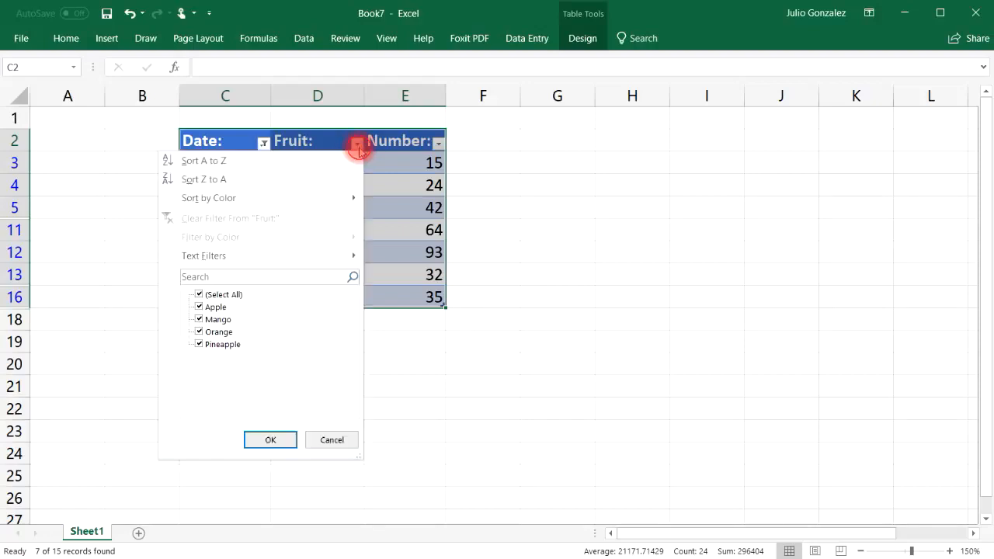
# Filter the Fruit column to keep only Apple and Mango, excluding Orange and Pineapple
pyautogui.click(199, 333)
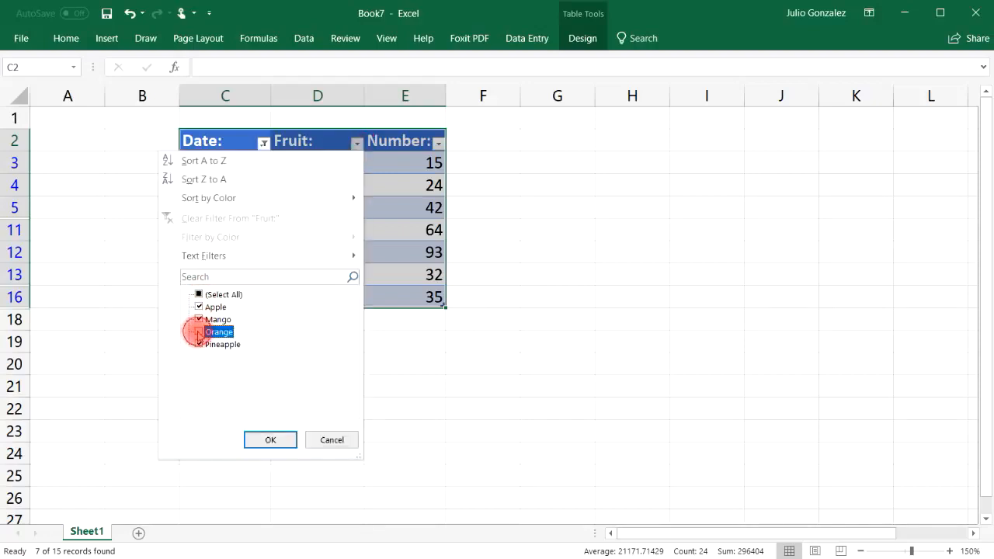
pyautogui.click(199, 344)
pyautogui.click(265, 444)
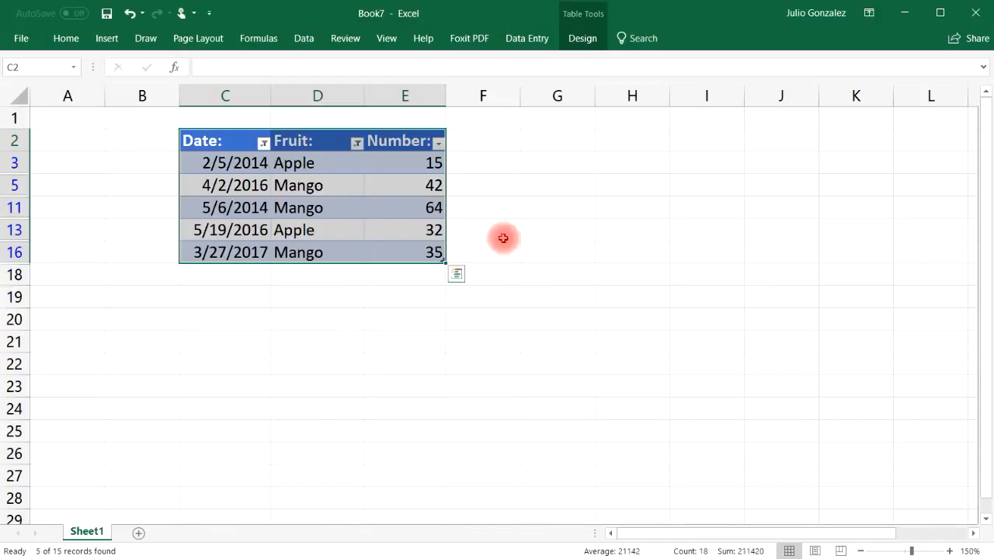
# Filter the Number column to values between 30 and 50
pyautogui.click(441, 144)
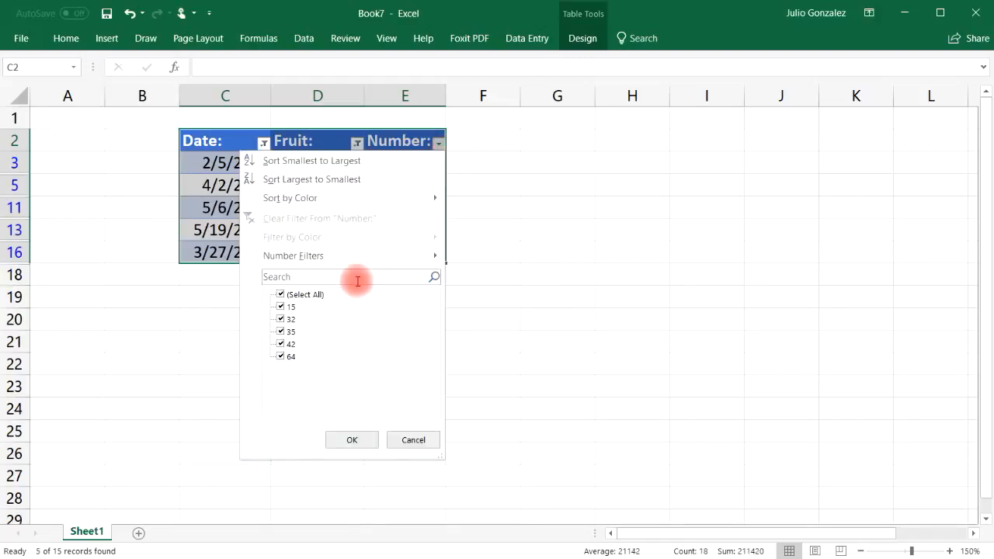
pyautogui.moveTo(416, 260)
pyautogui.click(279, 294)
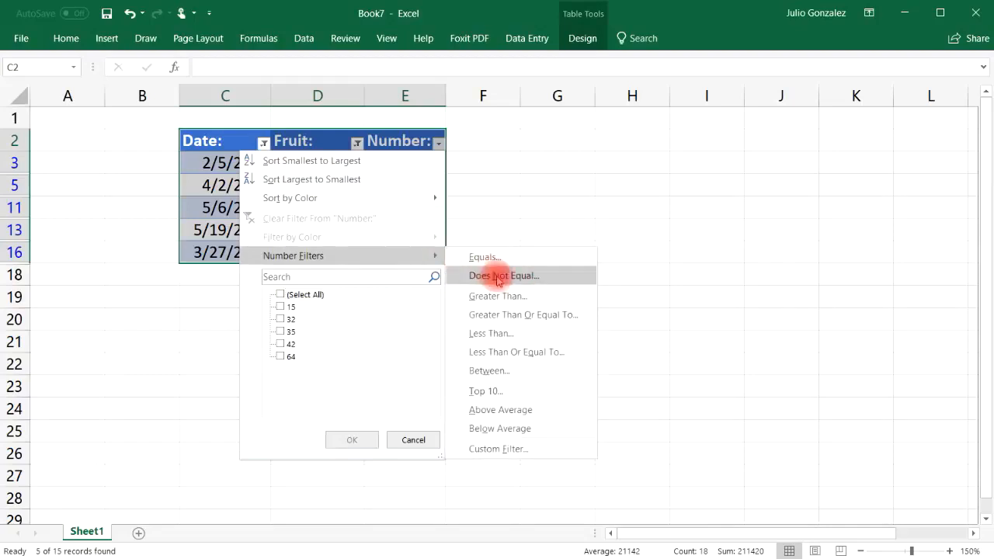
pyautogui.click(515, 371)
pyautogui.write('3')
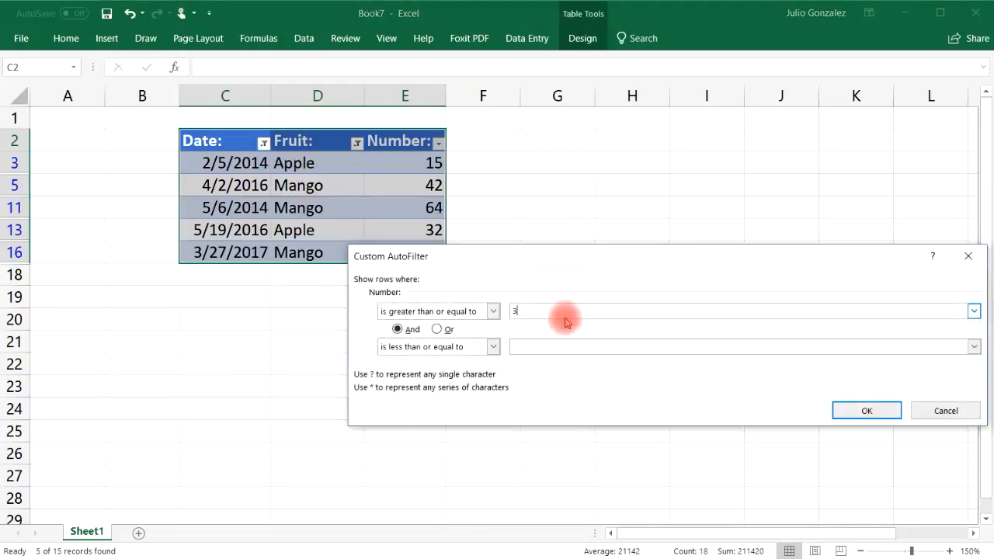
pyautogui.write('0')
pyautogui.click(577, 351)
pyautogui.write('50')
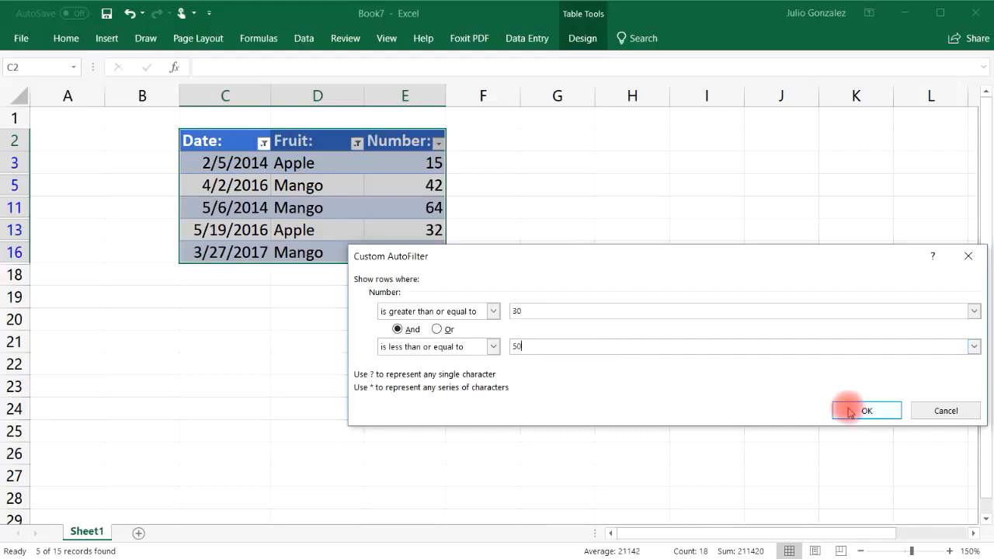
pyautogui.click(863, 409)
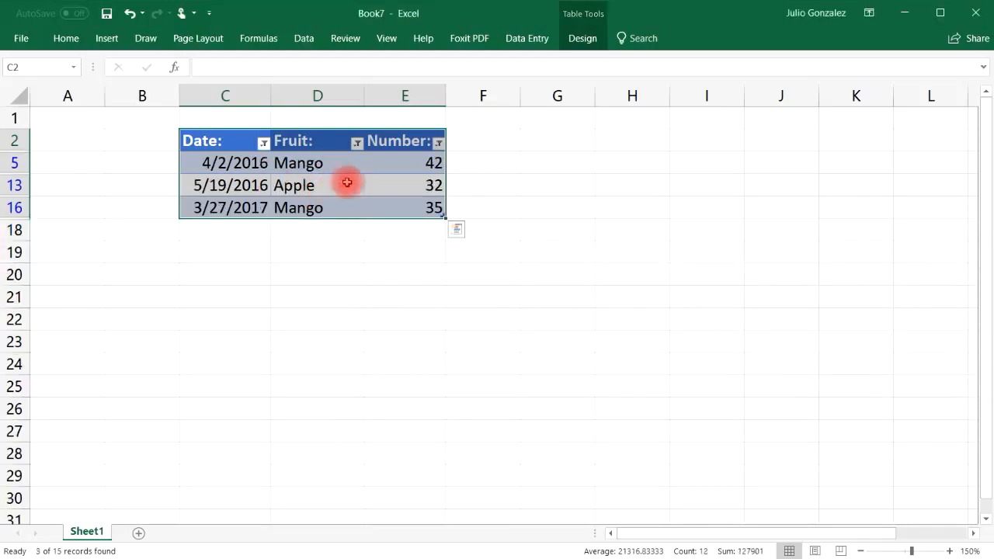